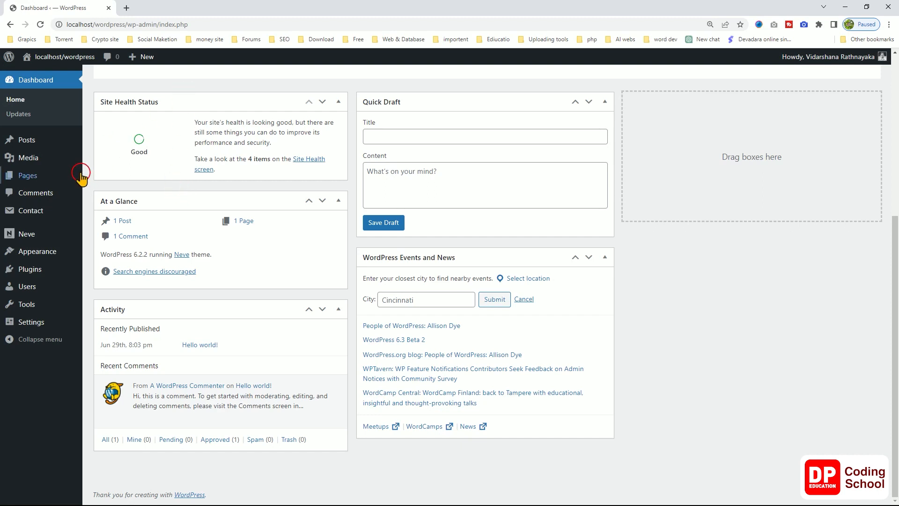
Create a new Contact Form 7 form titled 'test form' and save it.
mouse_move(47, 213)
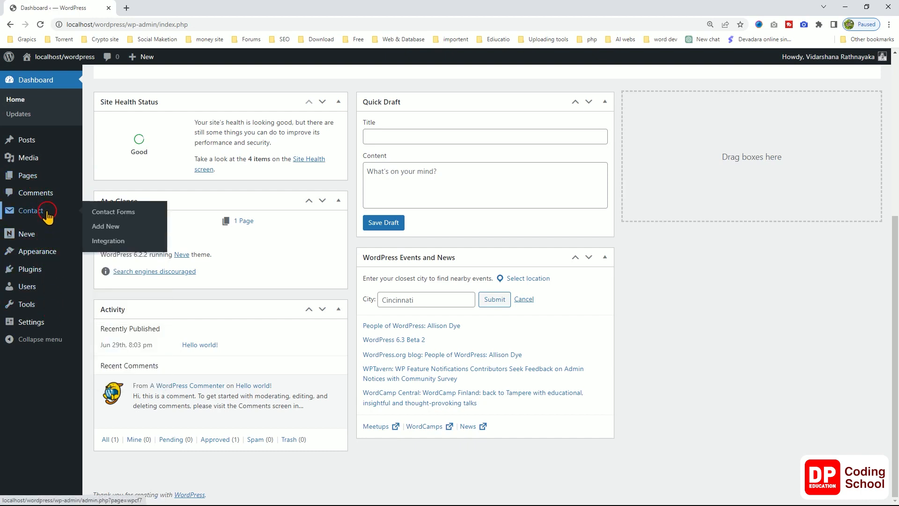
left_click(105, 213)
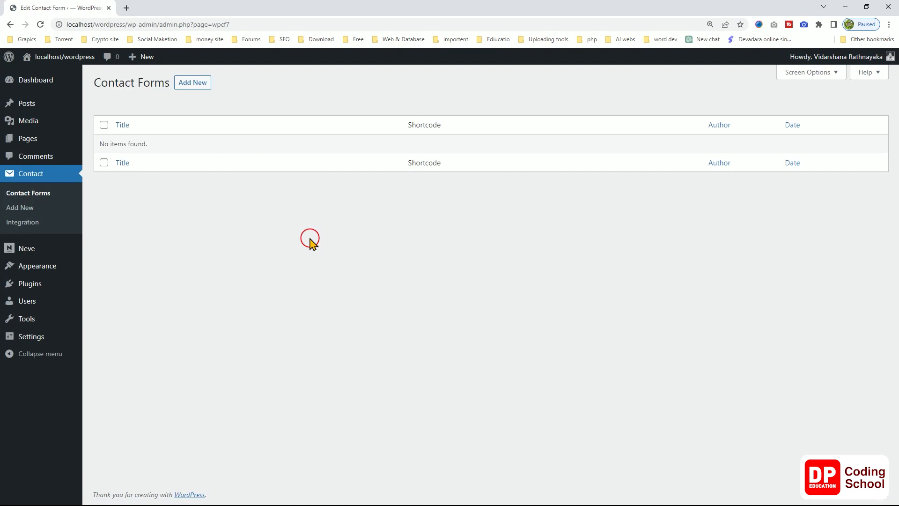
left_click(188, 84)
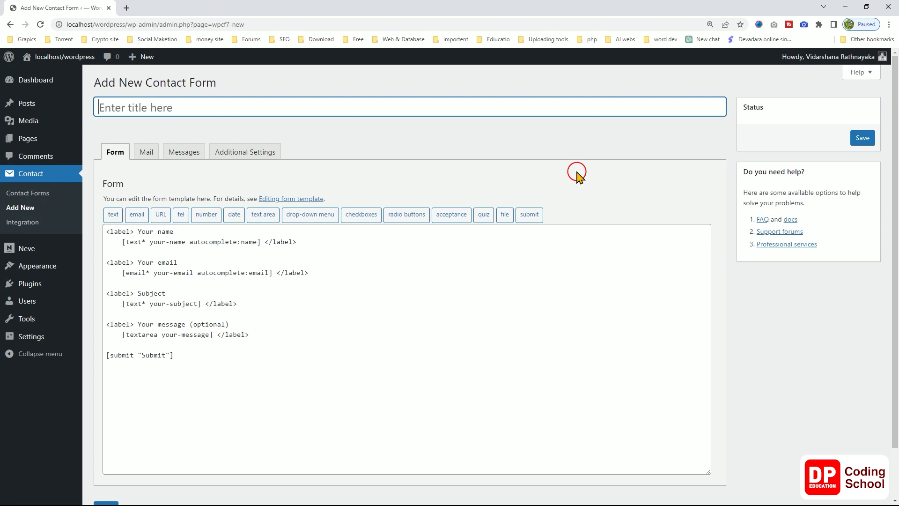
type("test")
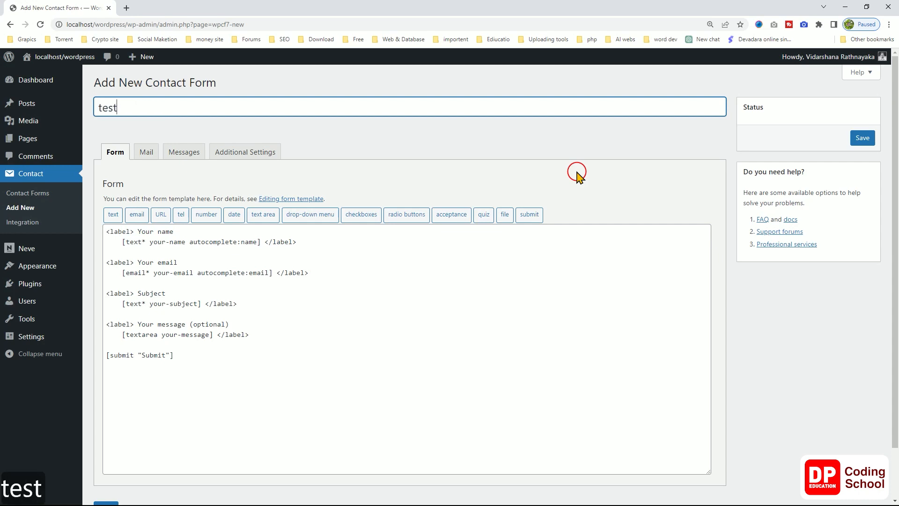
type(" f")
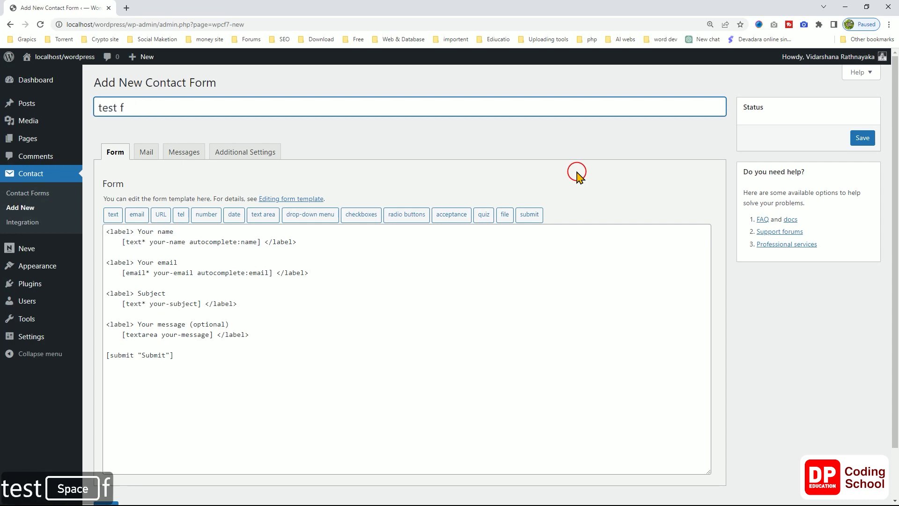
type("ot")
key("BackSpace")
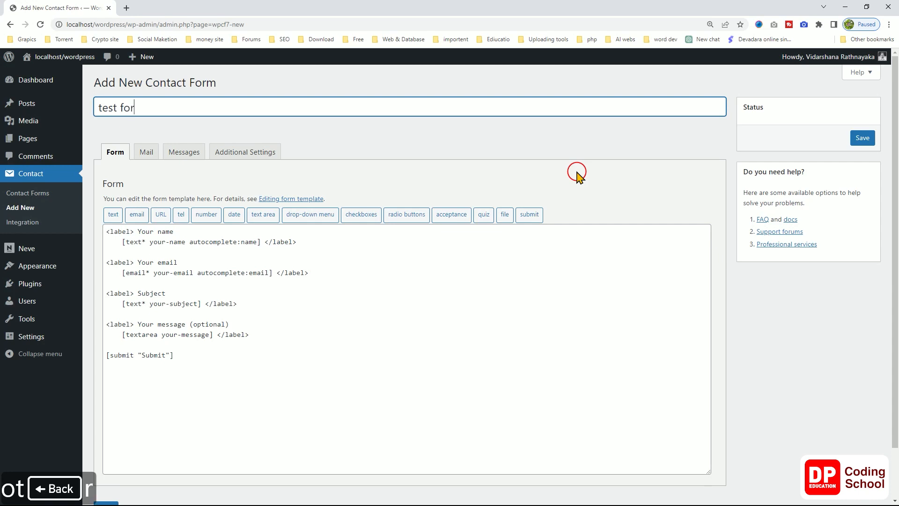
type("rm")
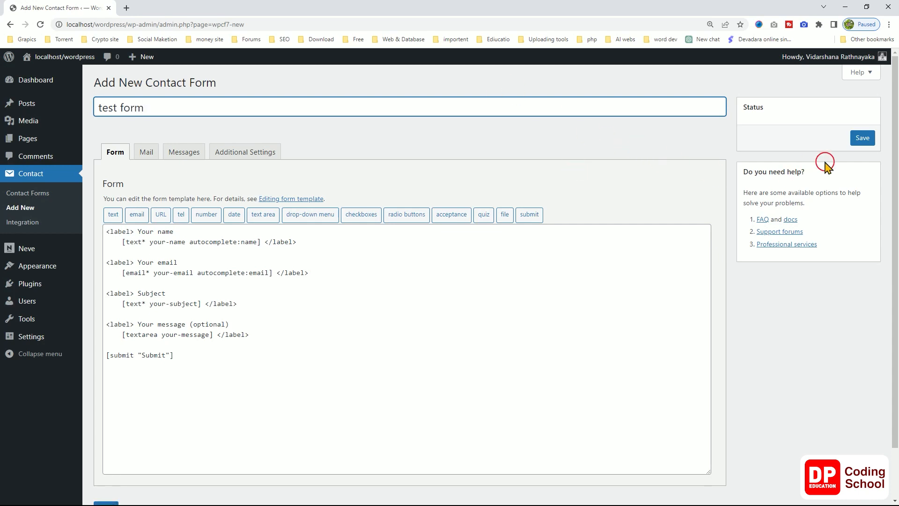
left_click(864, 139)
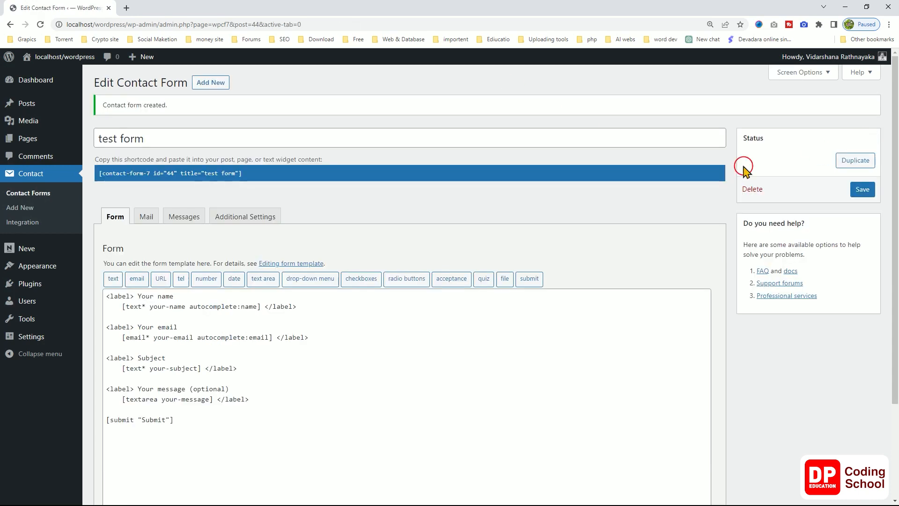
scroll(477, 253, "down", 1)
scroll(478, 253, "up", 1)
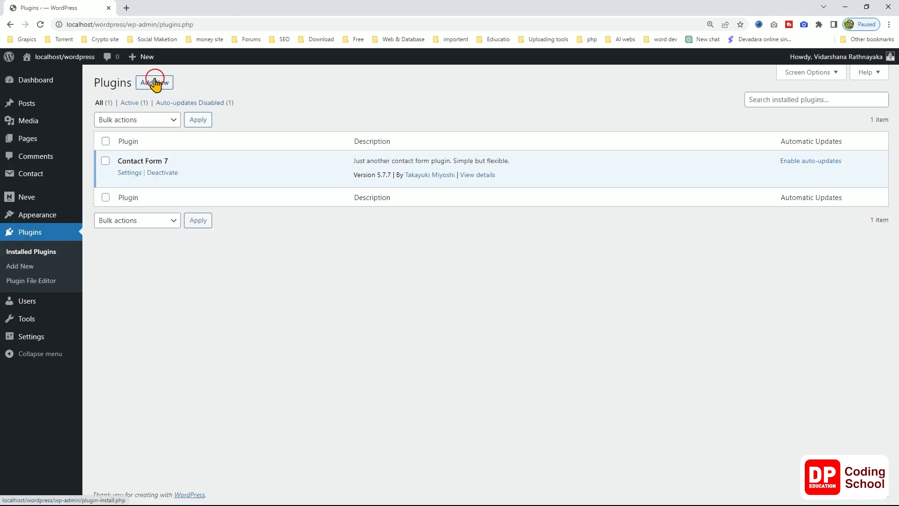
Search the Add Plugins directory for 'Contact Form'.
left_click(155, 83)
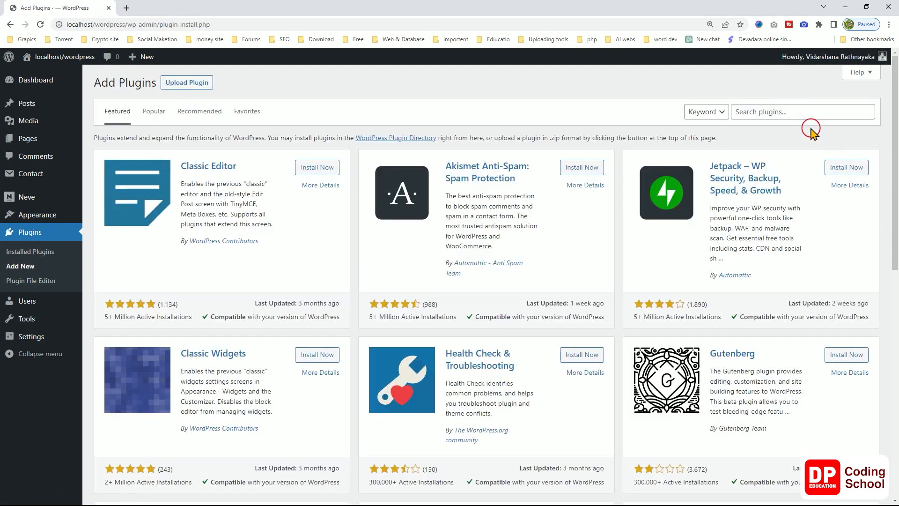
left_click(763, 112)
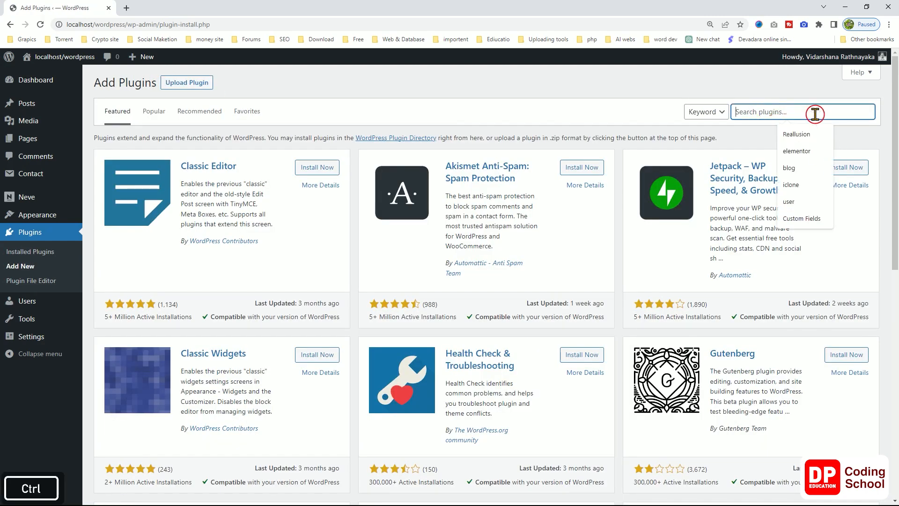
type("Contact Form 7")
key("BackSpace")
key("BackSpace")
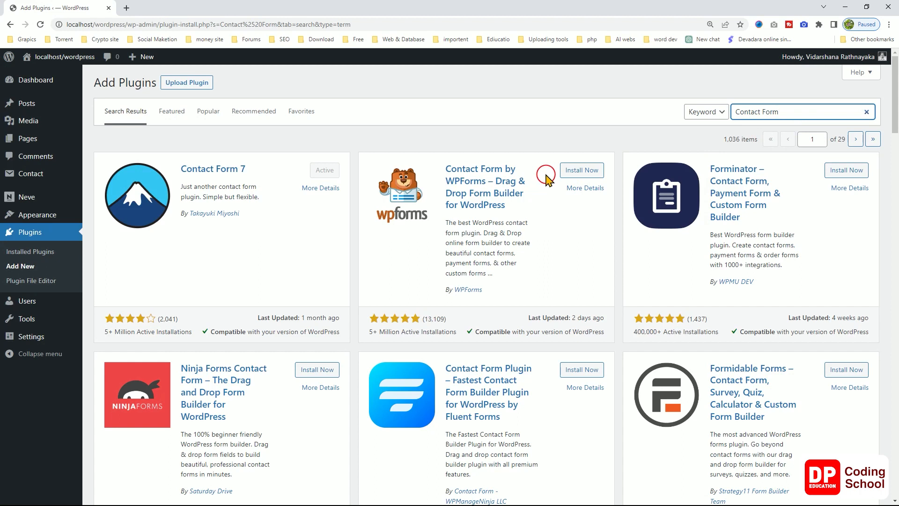
Scroll the search results to Contact Form 7 Database Addon – CFDB7.
scroll(545, 177, "down", 5)
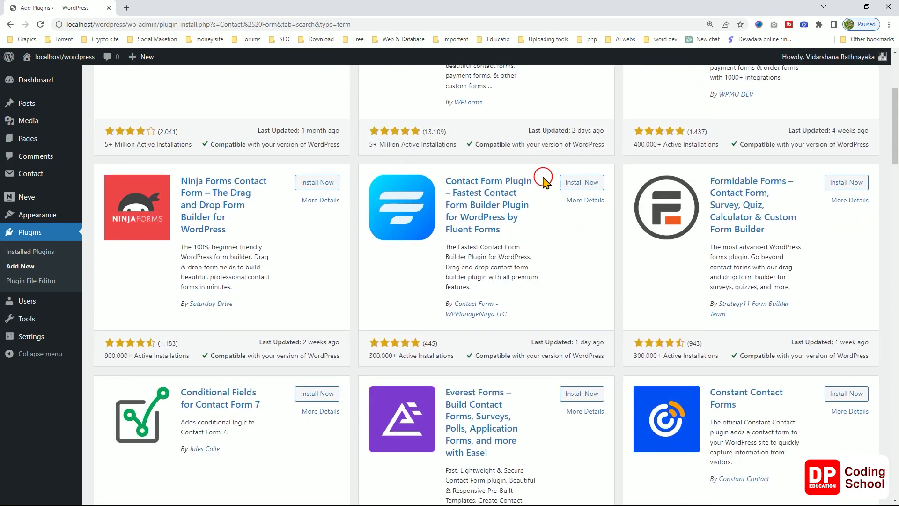
scroll(542, 180, "down", 3)
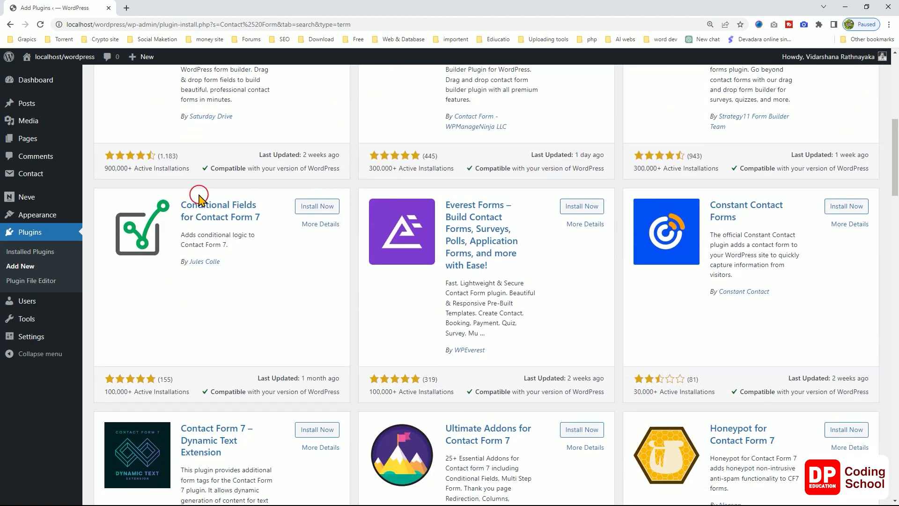
scroll(224, 206, "down", 2)
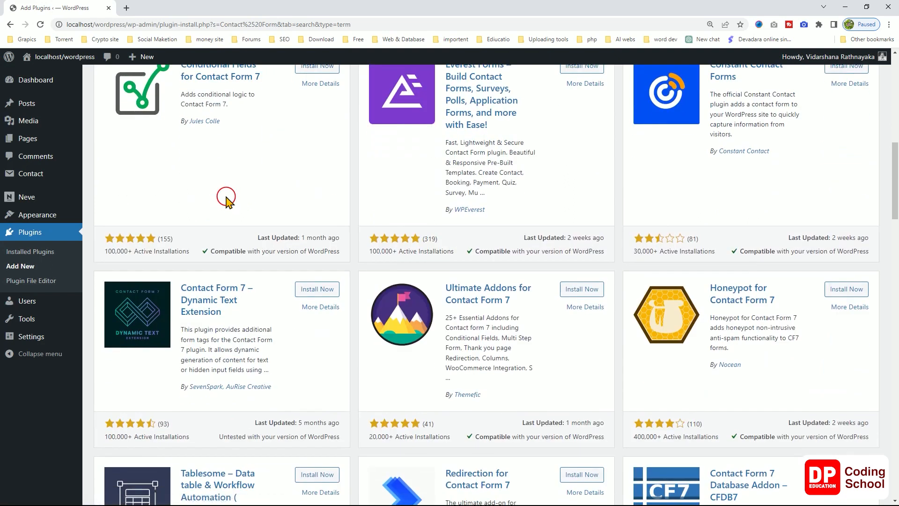
scroll(226, 200, "down", 2)
scroll(227, 197, "down", 1)
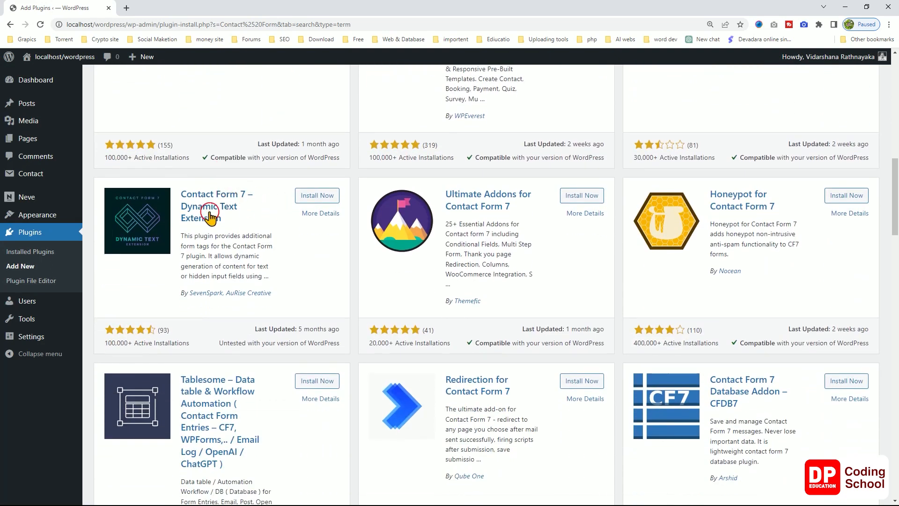
scroll(218, 209, "down", 1)
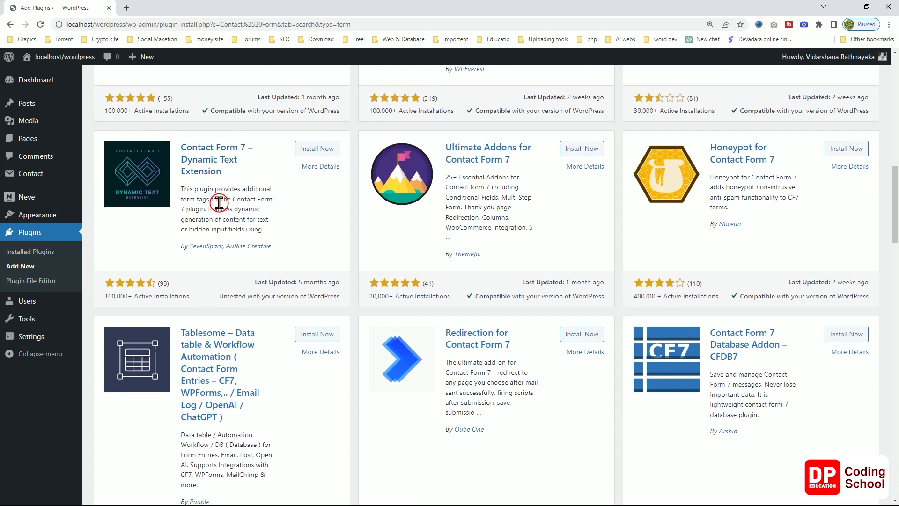
scroll(218, 201, "down", 1)
scroll(216, 197, "up", 1)
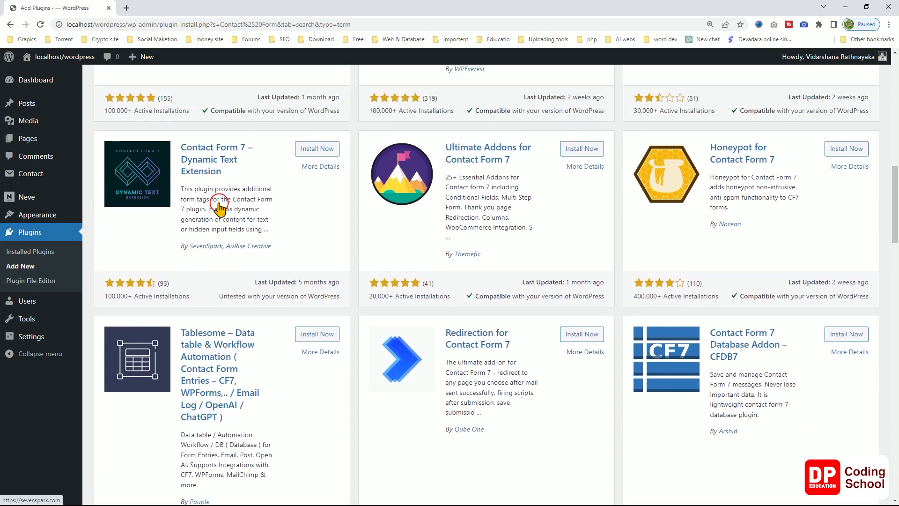
scroll(218, 201, "down", 2)
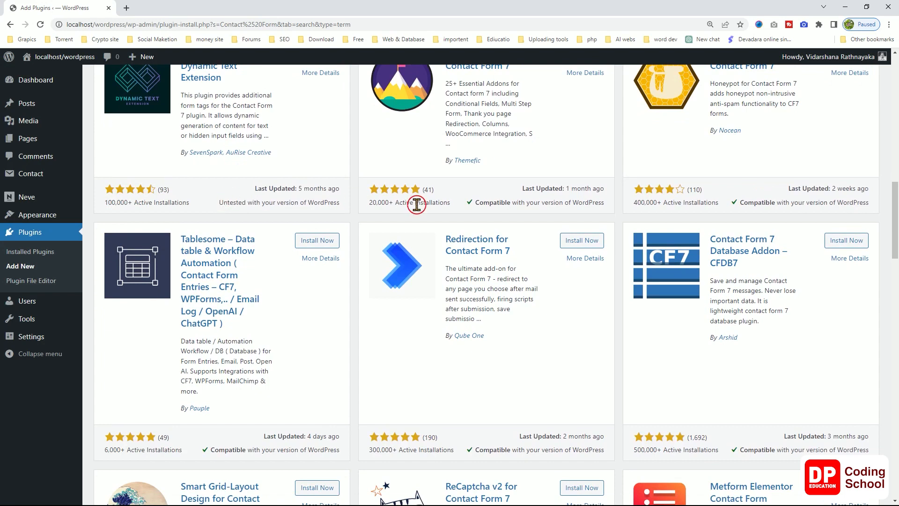
scroll(417, 201, "up", 3)
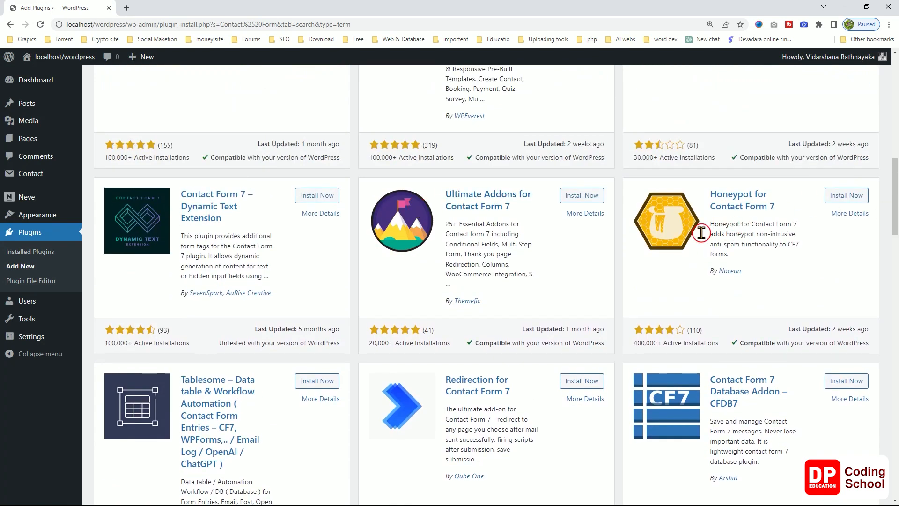
scroll(662, 232, "down", 5)
scroll(662, 232, "down", 1)
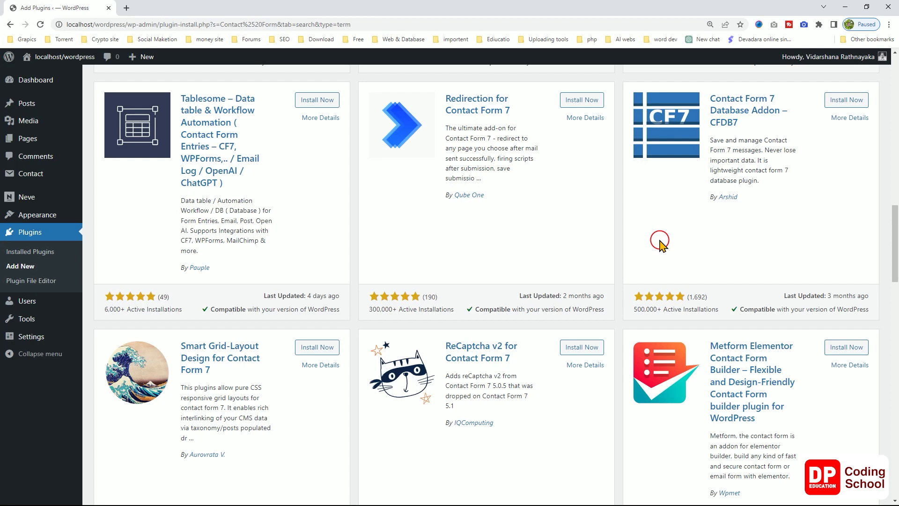
scroll(659, 244, "down", 1)
scroll(660, 245, "down", 4)
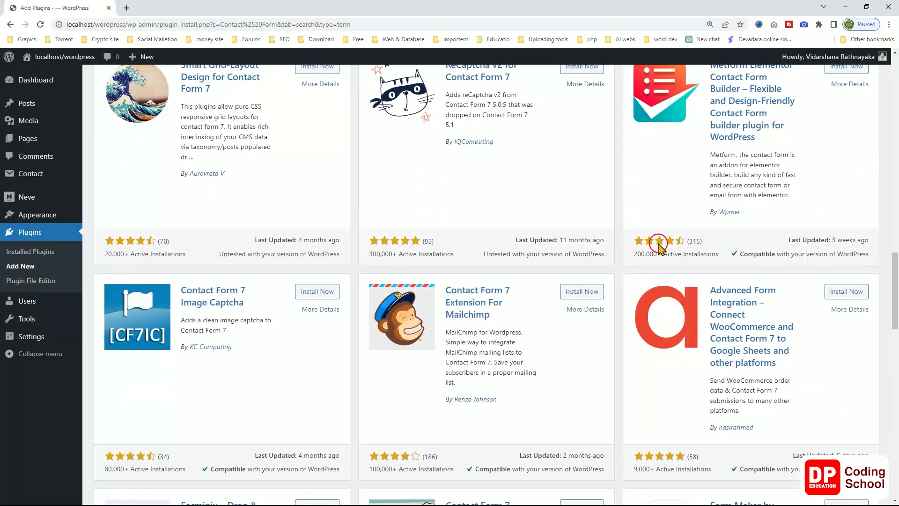
scroll(659, 246, "down", 2)
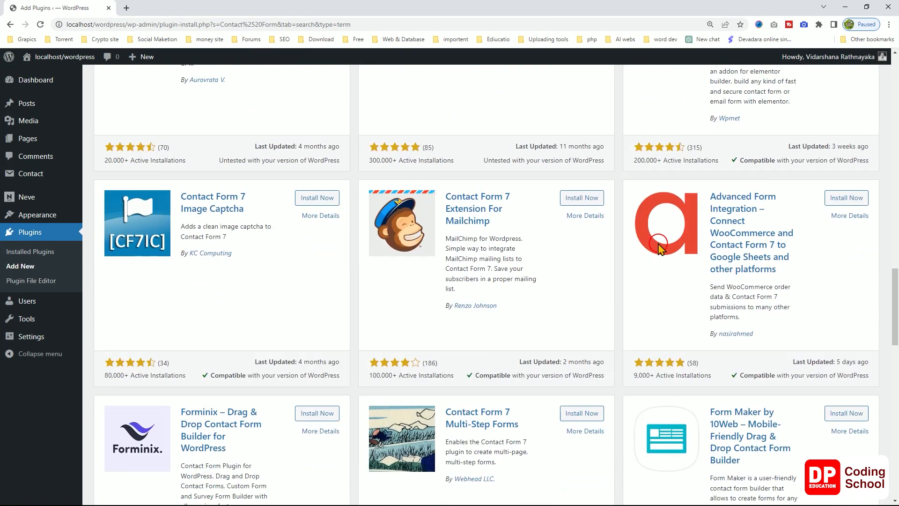
scroll(659, 246, "up", 6)
scroll(659, 246, "up", 1)
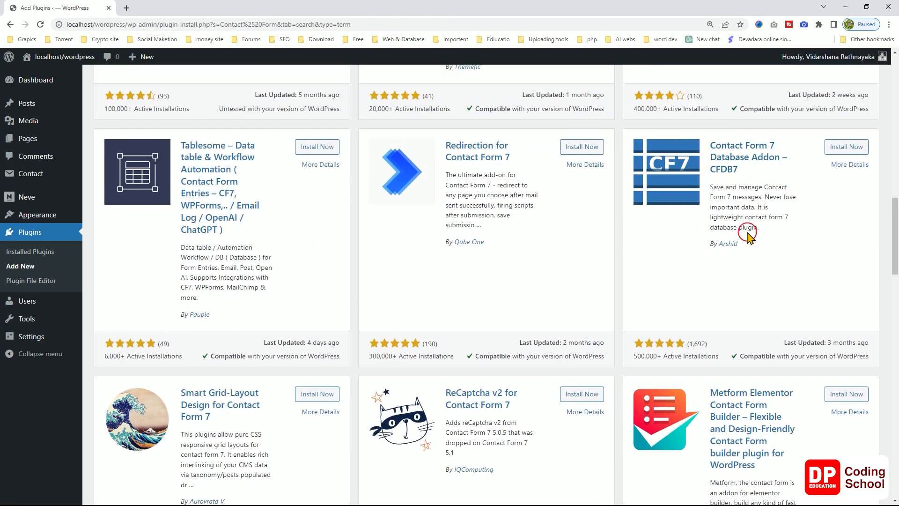
Install and activate CFDB7 from its details, then go to its Submissions page.
left_click(848, 169)
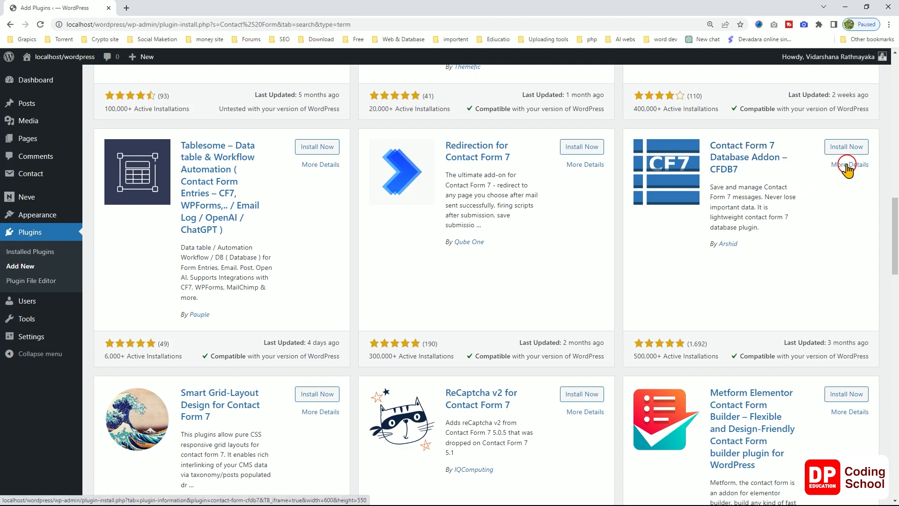
left_click(847, 148)
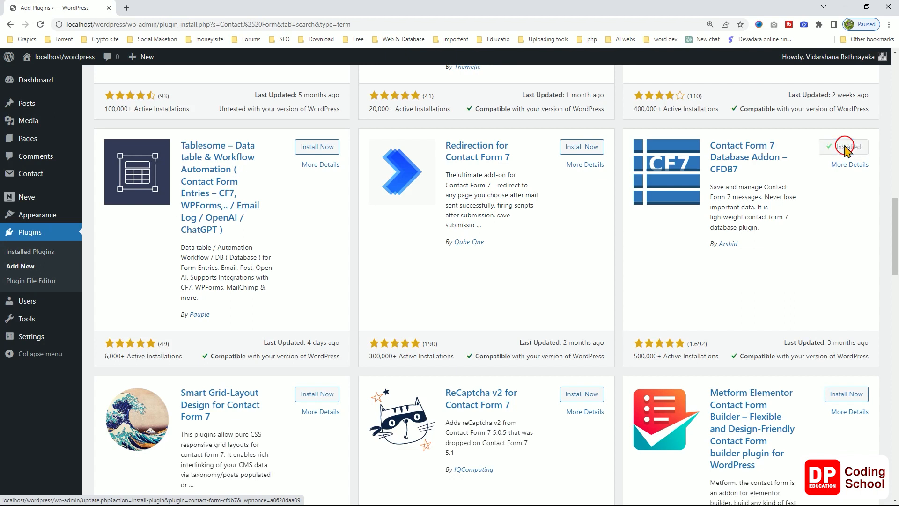
left_click(834, 149)
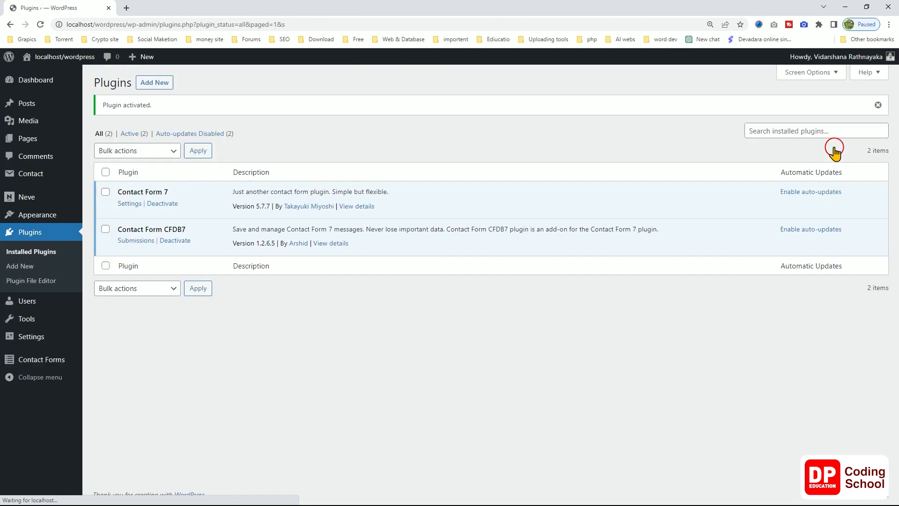
left_click(138, 241)
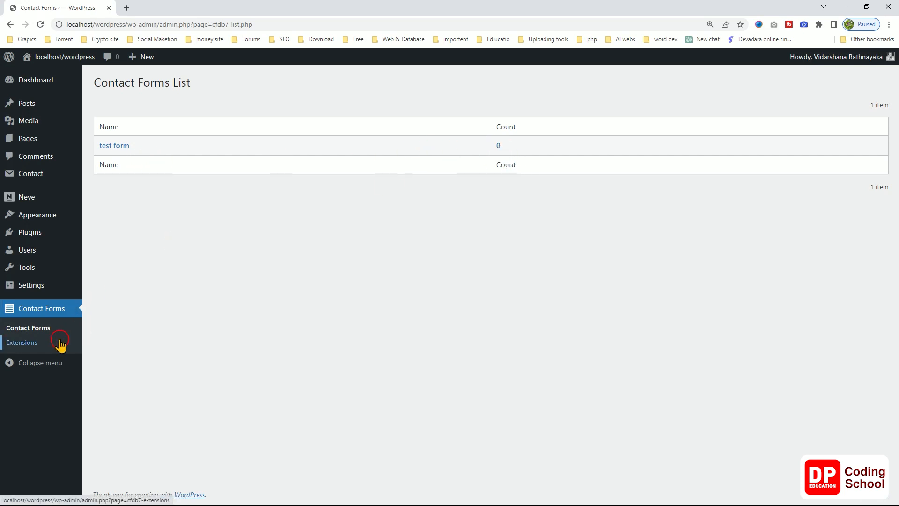
Open the Pages list in a new tab and view the live Home page.
mouse_move(41, 144)
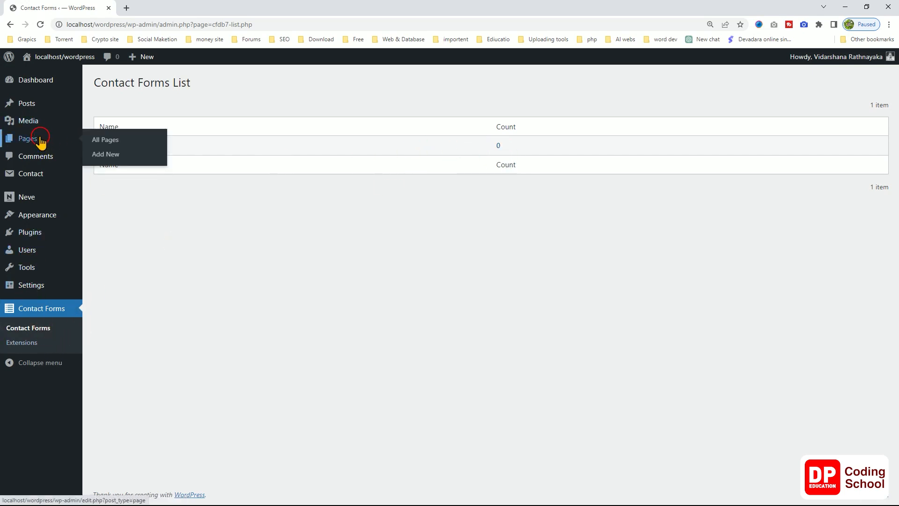
right_click(103, 141)
left_click(131, 146)
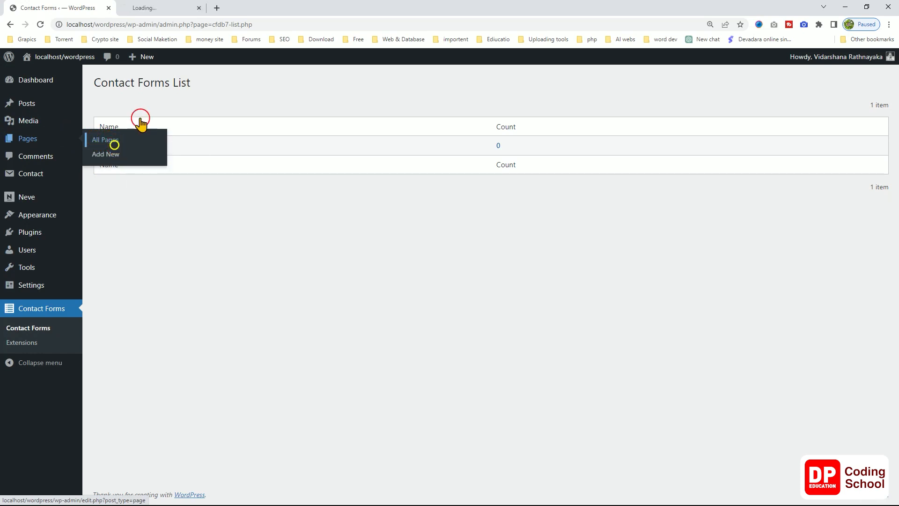
left_click(173, 8)
mouse_move(144, 176)
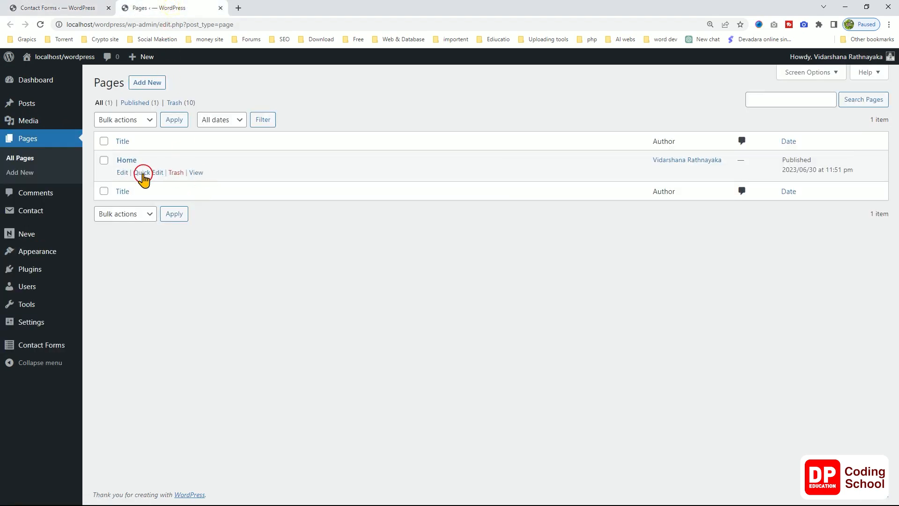
left_click(196, 173)
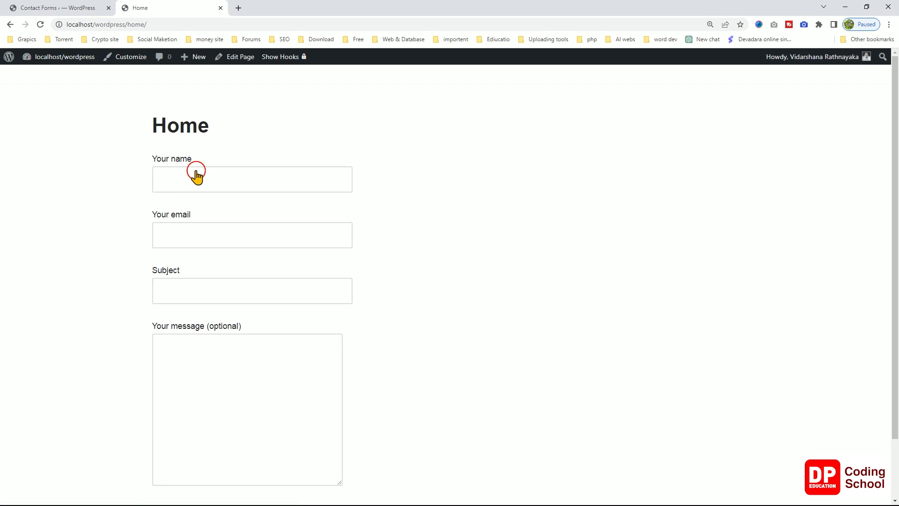
scroll(237, 282, "down", 2)
scroll(238, 284, "up", 2)
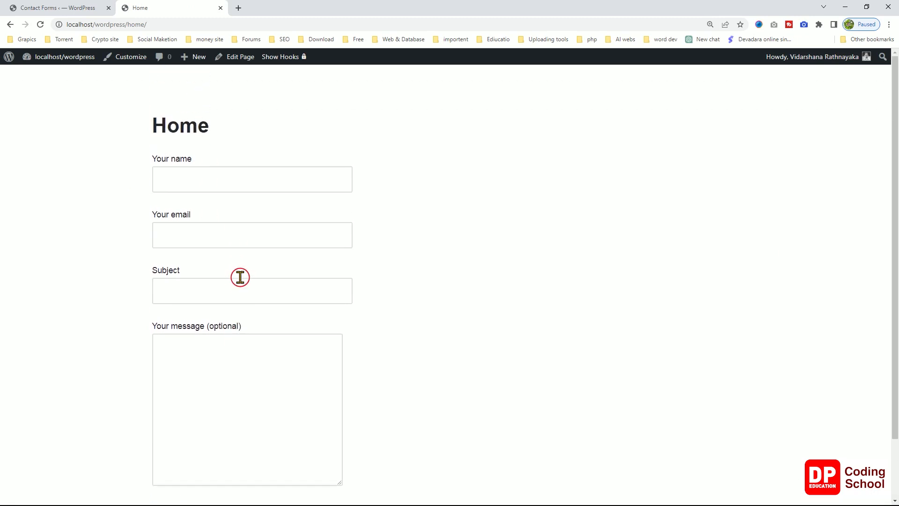
Submit the form with a test name, test email, subject 'test subject', message 'tetete'; highlight the error.
left_click(210, 175)
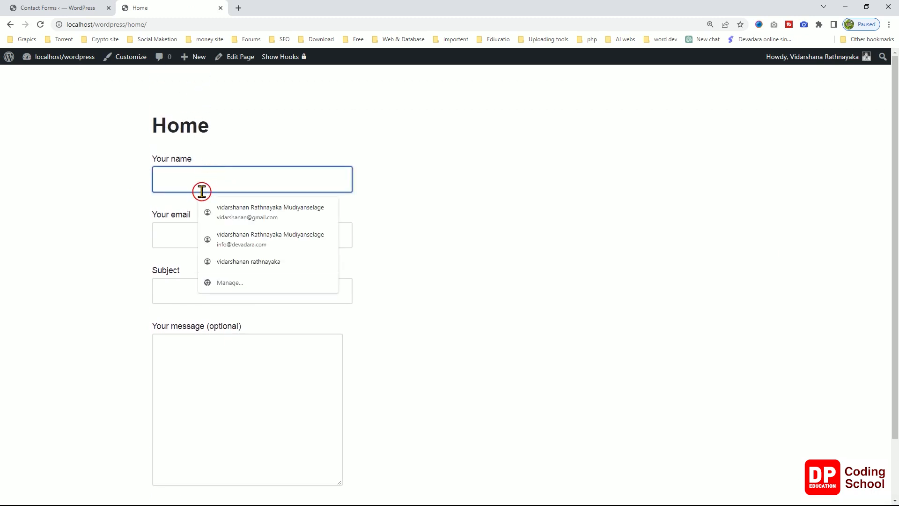
type("test")
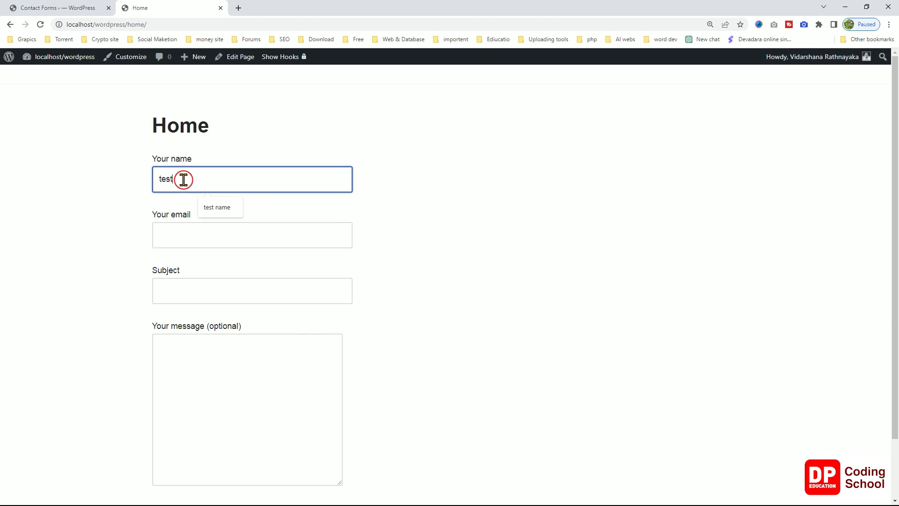
left_click(217, 206)
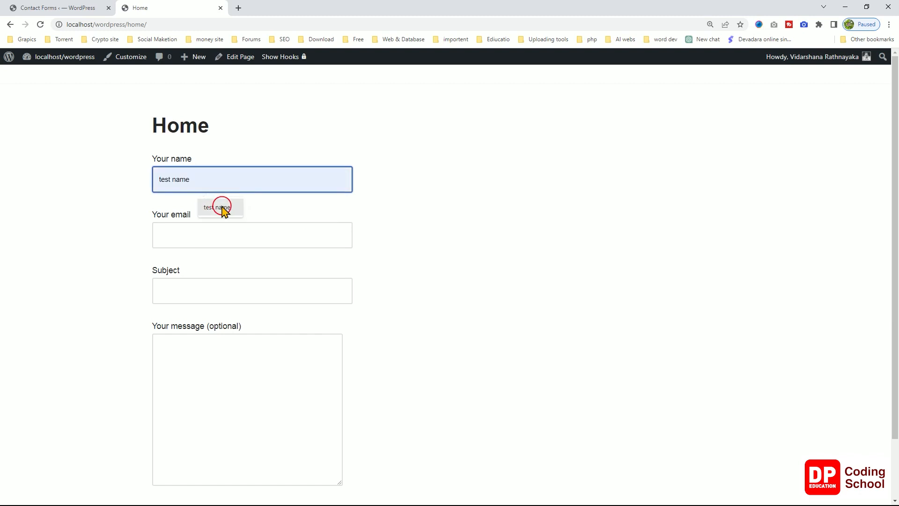
left_click(193, 228)
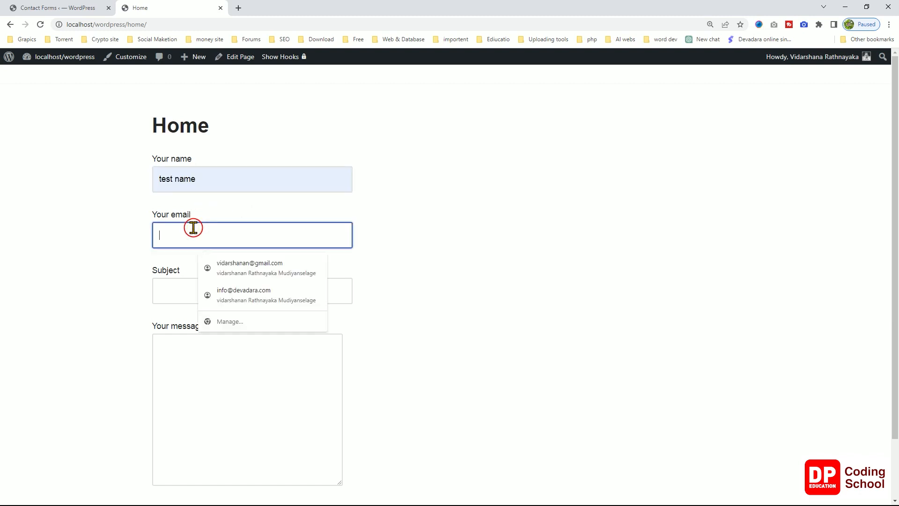
type("123")
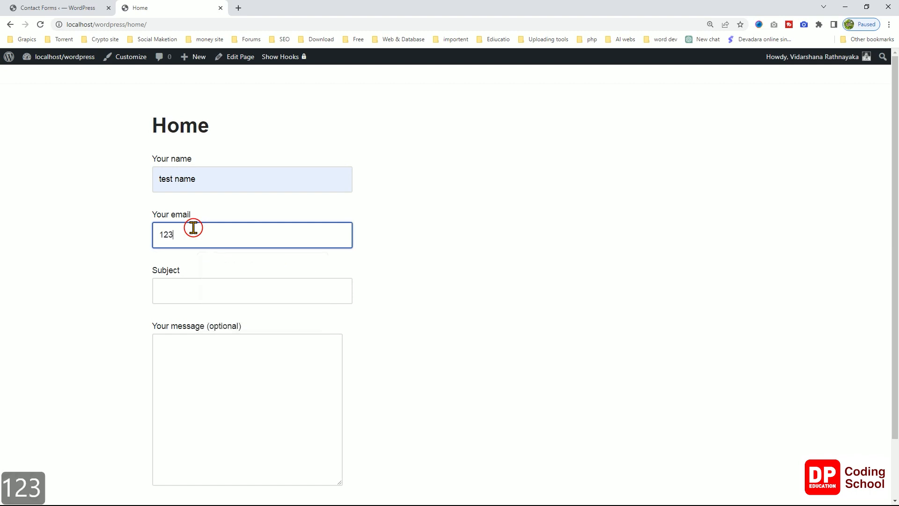
type("@")
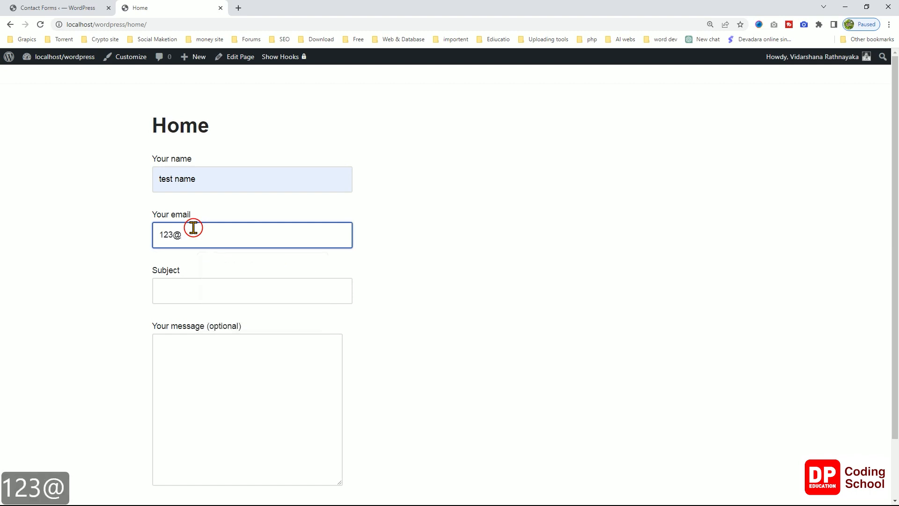
type("a")
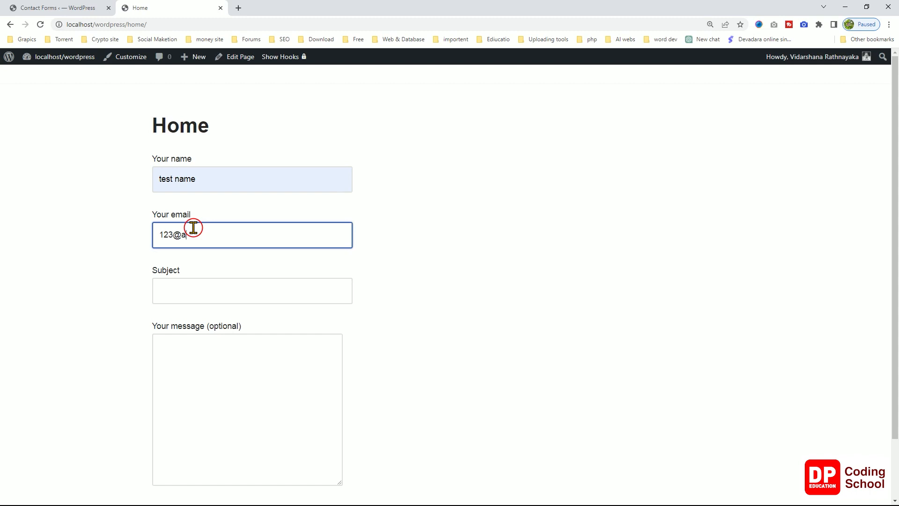
type("bc.lk")
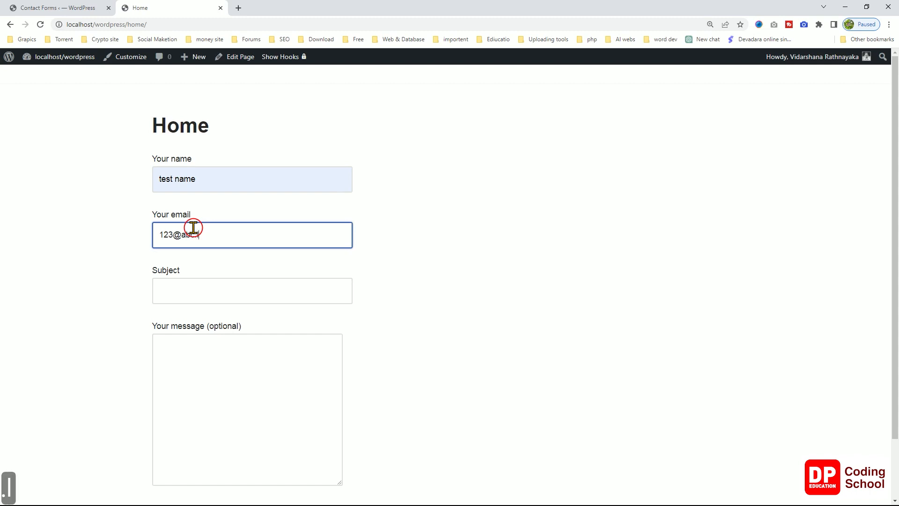
left_click(190, 290)
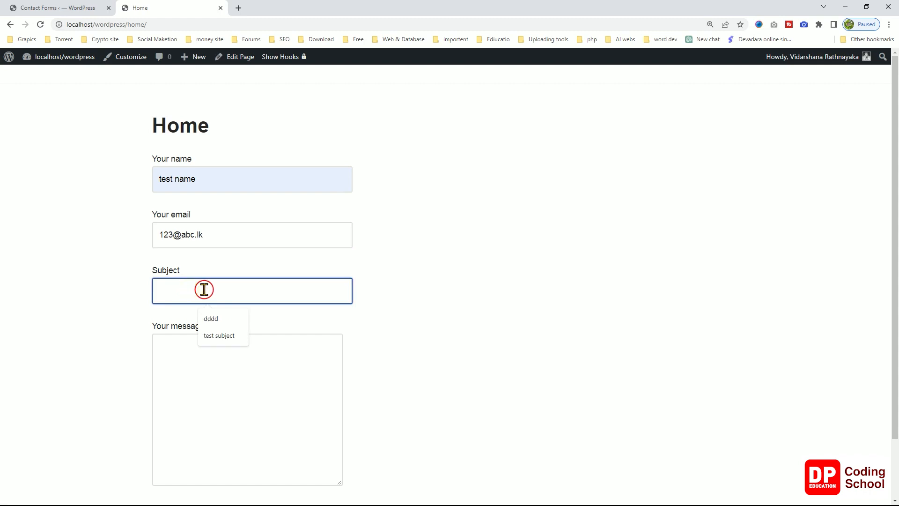
left_click(208, 336)
left_click(194, 349)
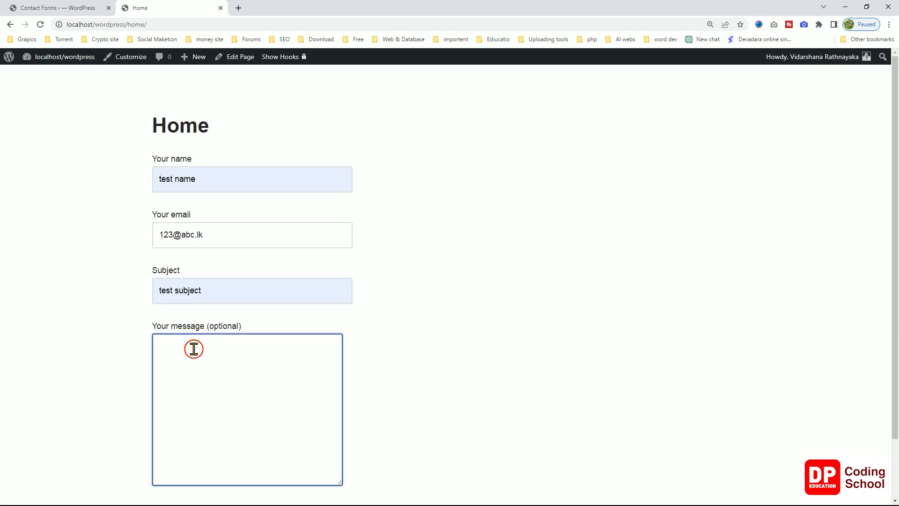
scroll(269, 378, "down", 2)
type("tetete")
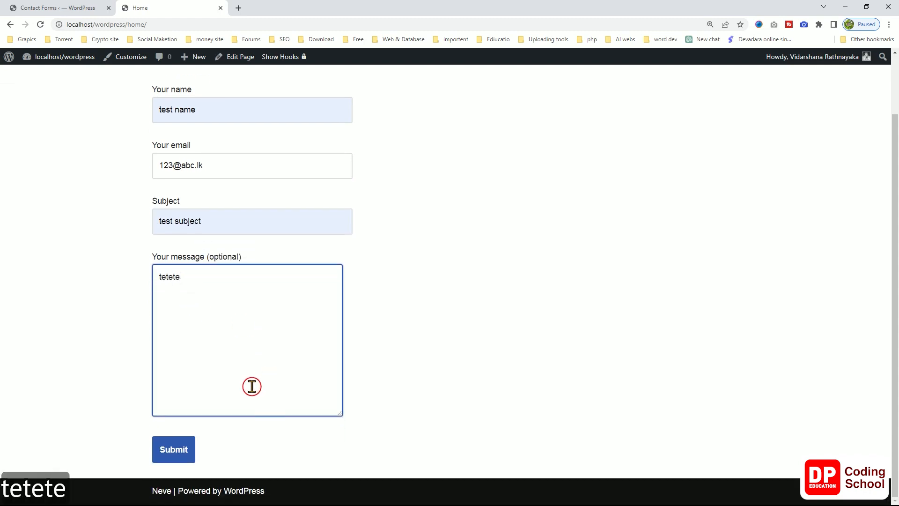
left_click(178, 450)
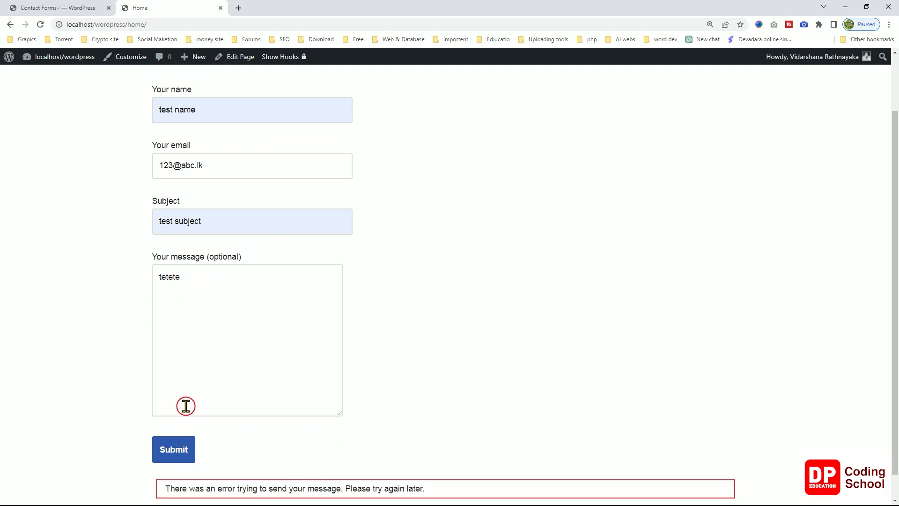
scroll(185, 406, "down", 1)
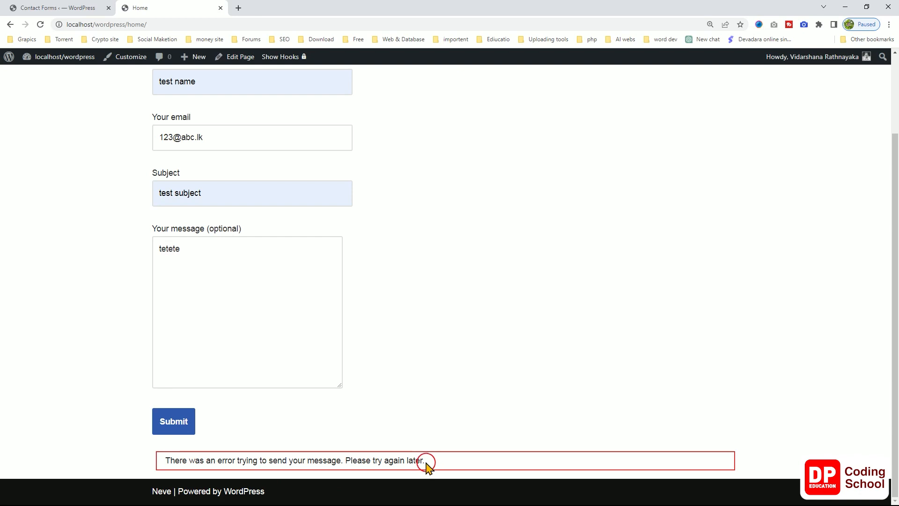
left_click_drag(426, 461, 166, 459)
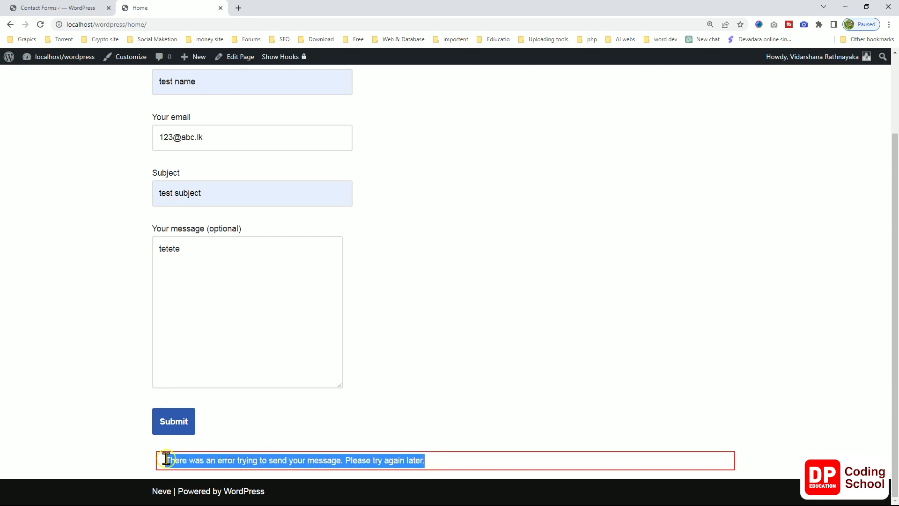
Reload the Contact Forms admin page and open the stored submissions for 'test form'.
left_click(64, 8)
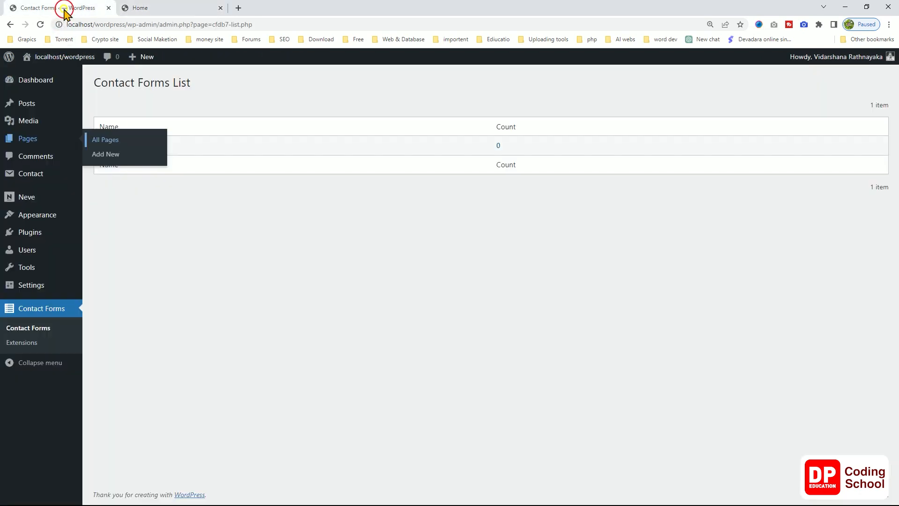
right_click(307, 201)
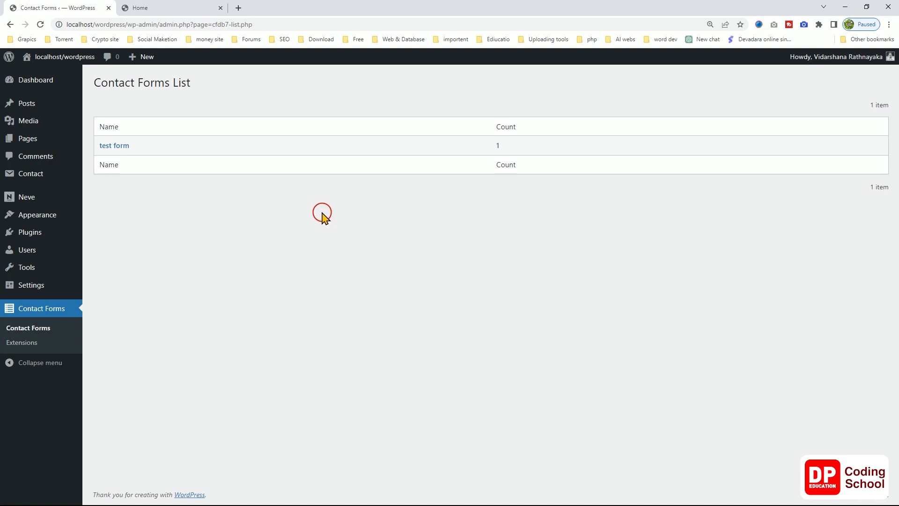
left_click(123, 148)
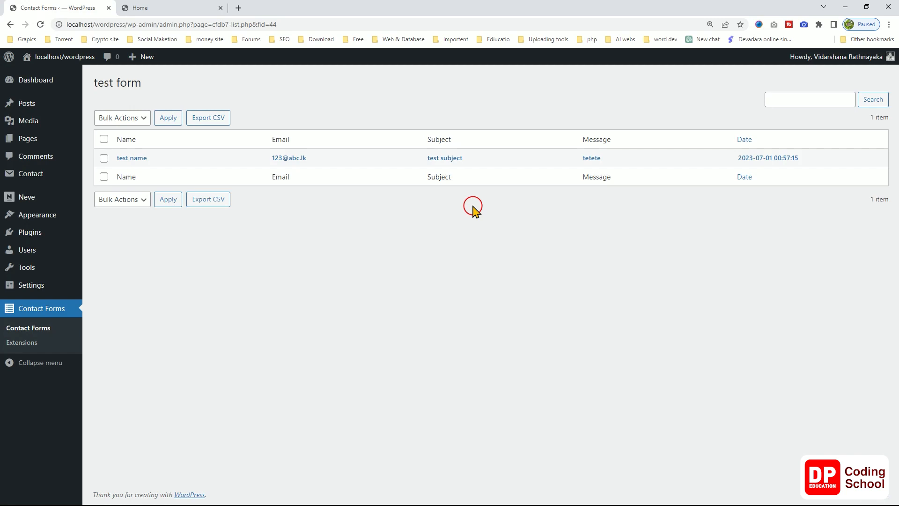
Load namecheap.com and choose the account Dashboard.
left_click(180, 8)
left_click(160, 21)
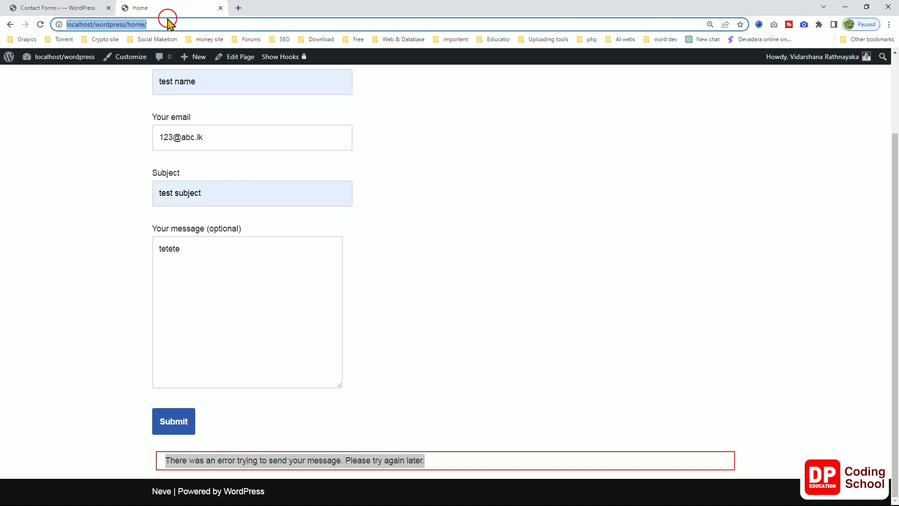
type("na")
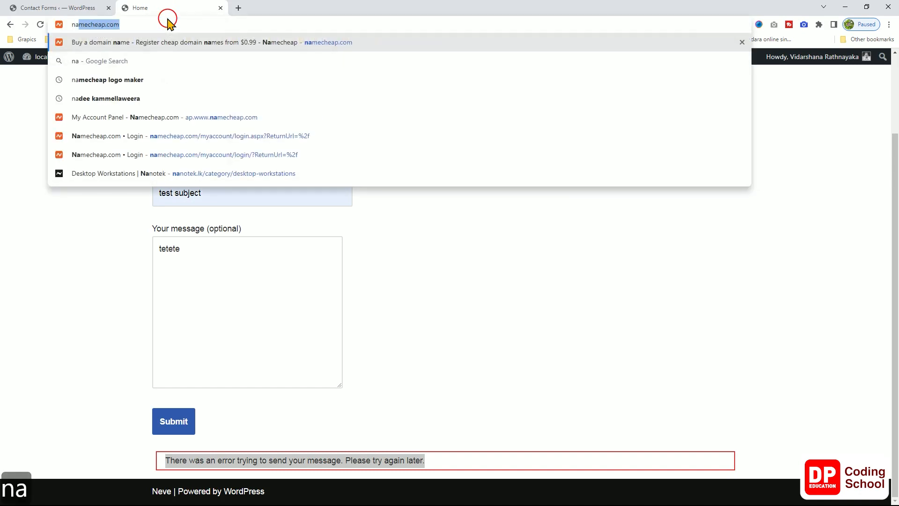
key("Return")
mouse_move(768, 92)
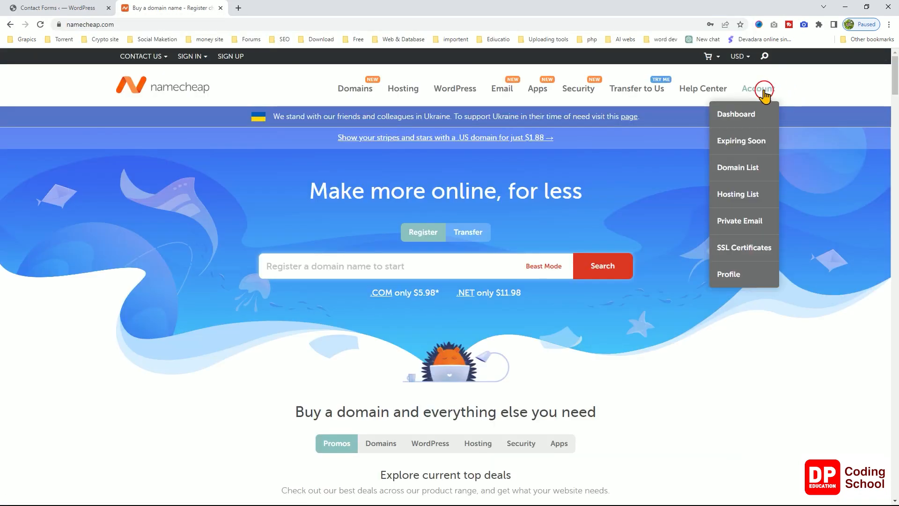
left_click(746, 113)
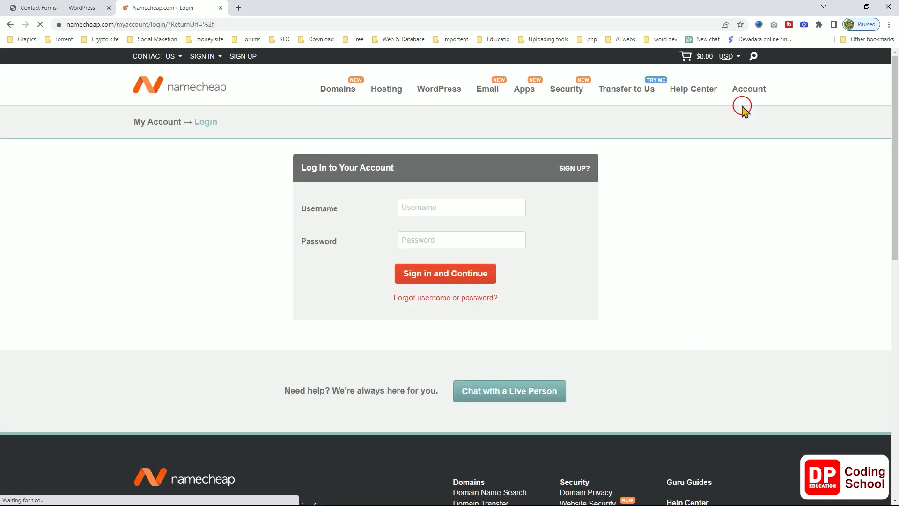
Sign in to Namecheap using the saved username and password.
left_click(448, 207)
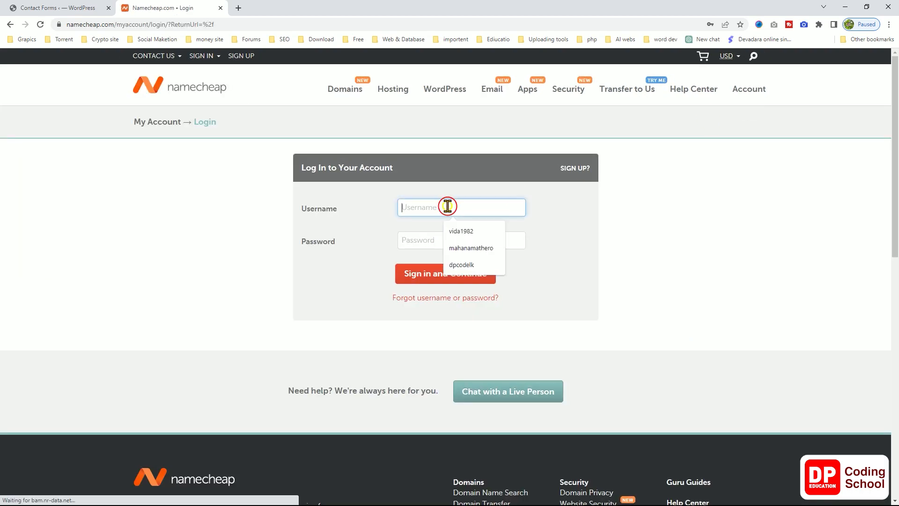
left_click(457, 261)
left_click(427, 241)
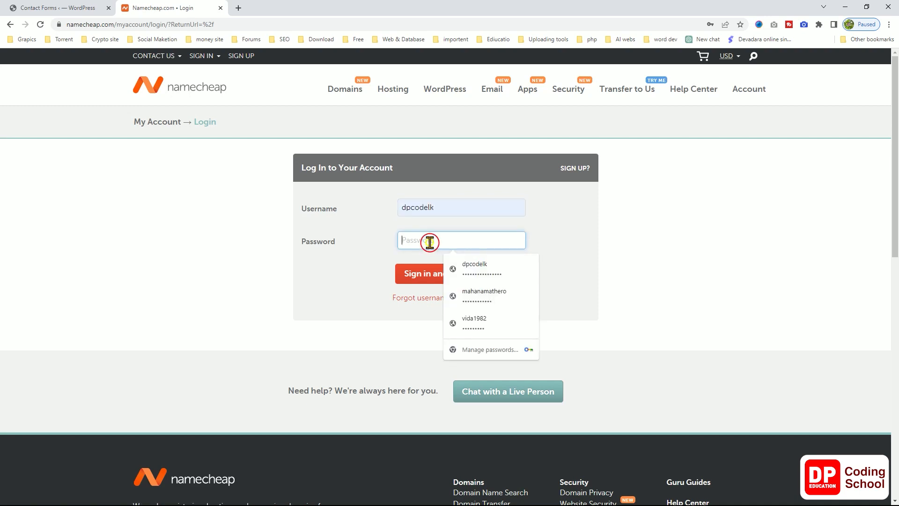
left_click(452, 266)
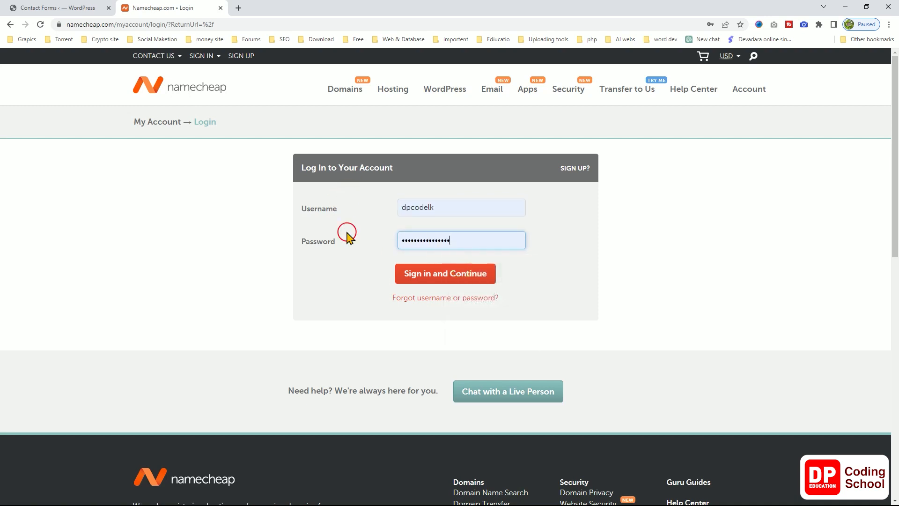
left_click(405, 276)
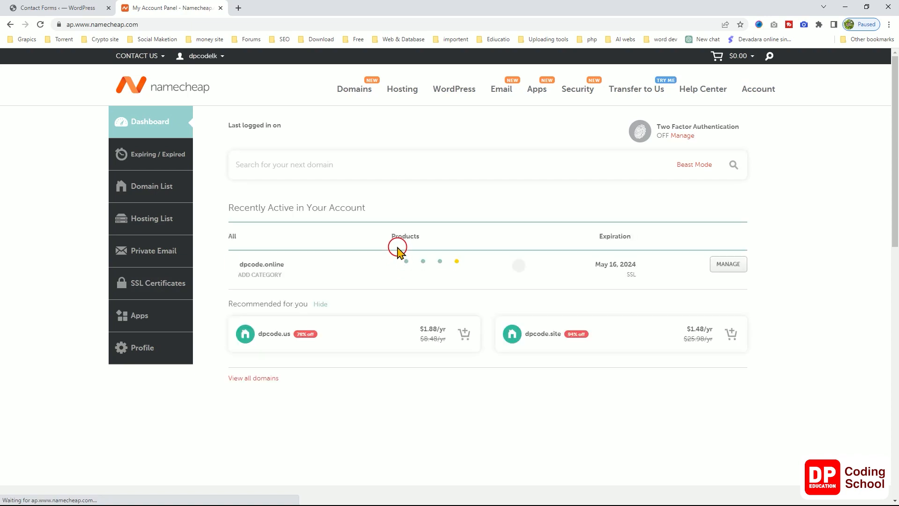
mouse_move(408, 265)
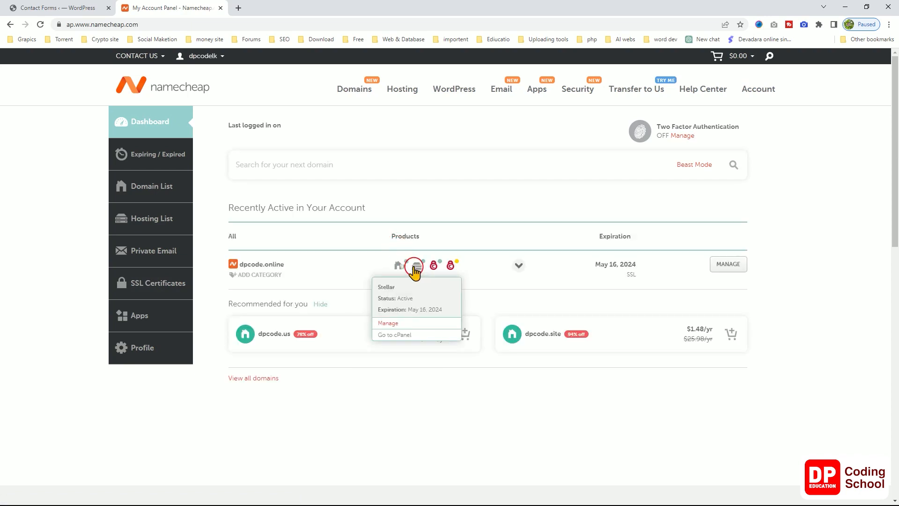
Open cPanel in a new tab and launch Softaculous Apps Installer from the Tools section.
left_click(402, 336)
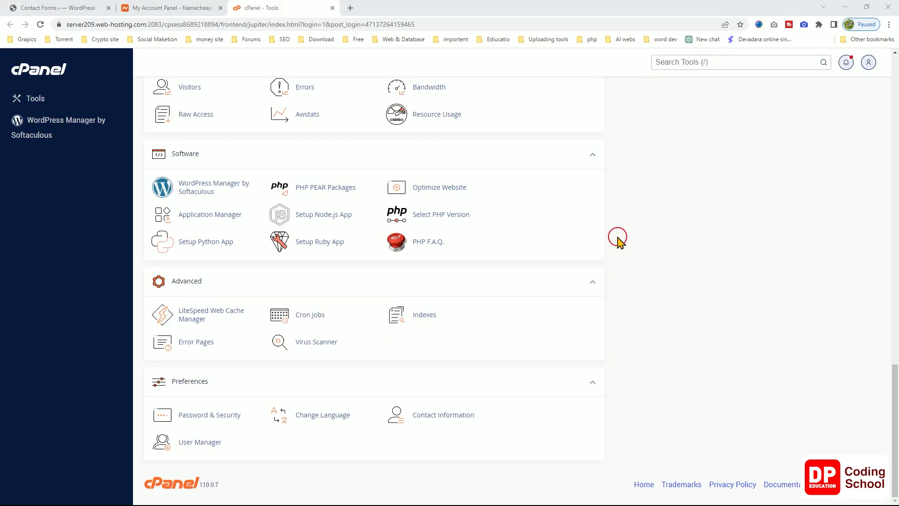
scroll(618, 239, "up", 10)
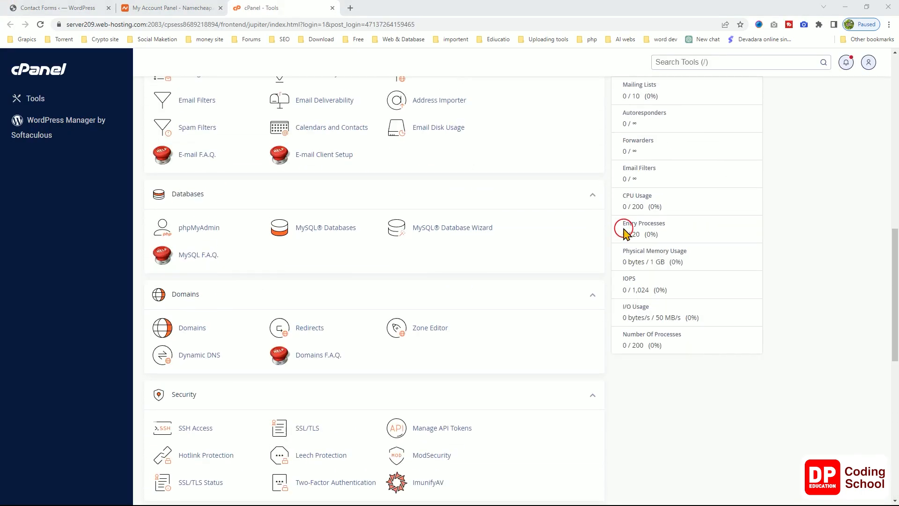
scroll(625, 229, "up", 7)
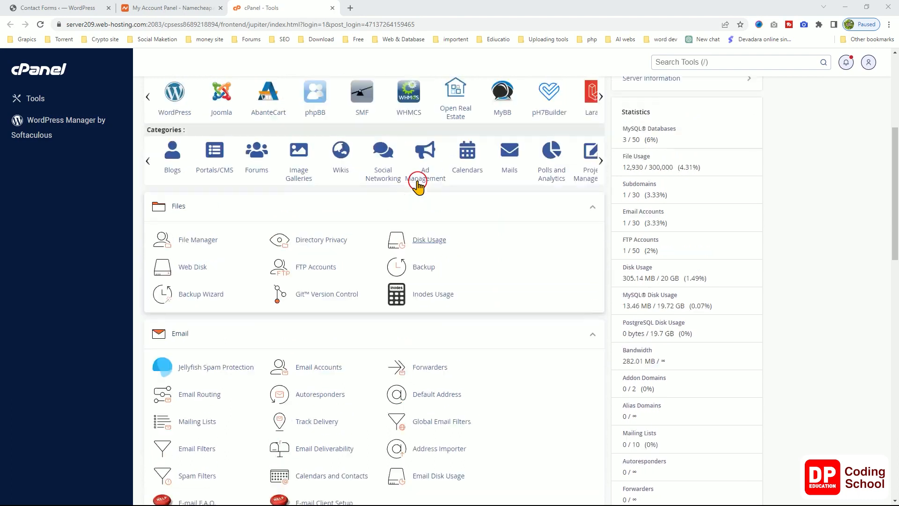
scroll(418, 187, "up", 5)
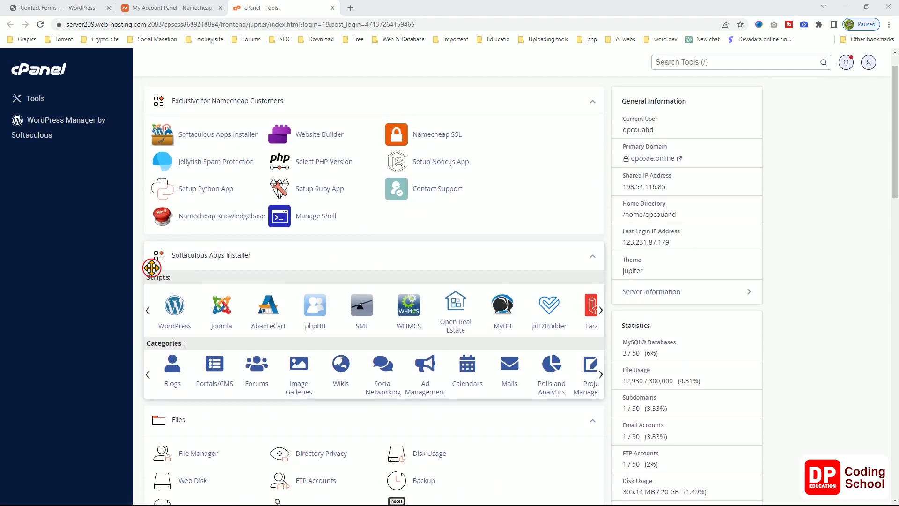
scroll(192, 281, "up", 1)
left_click(207, 172)
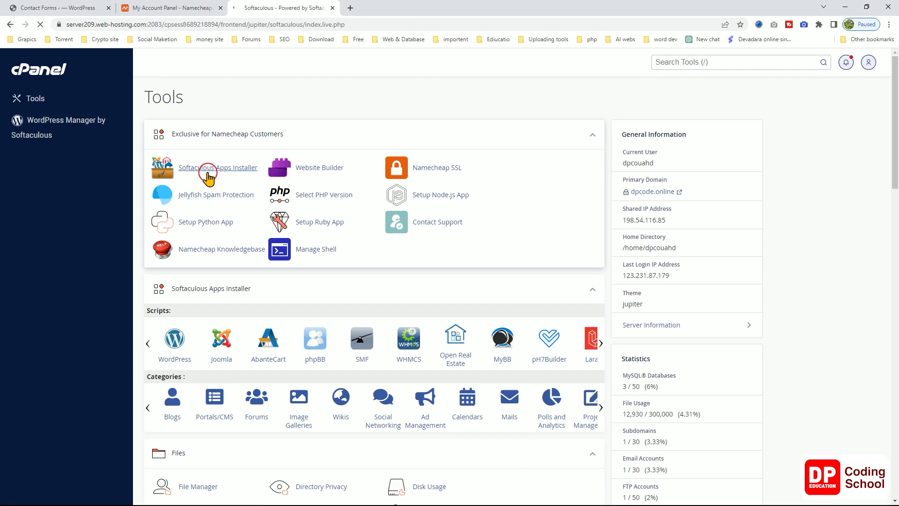
scroll(225, 211, "down", 3)
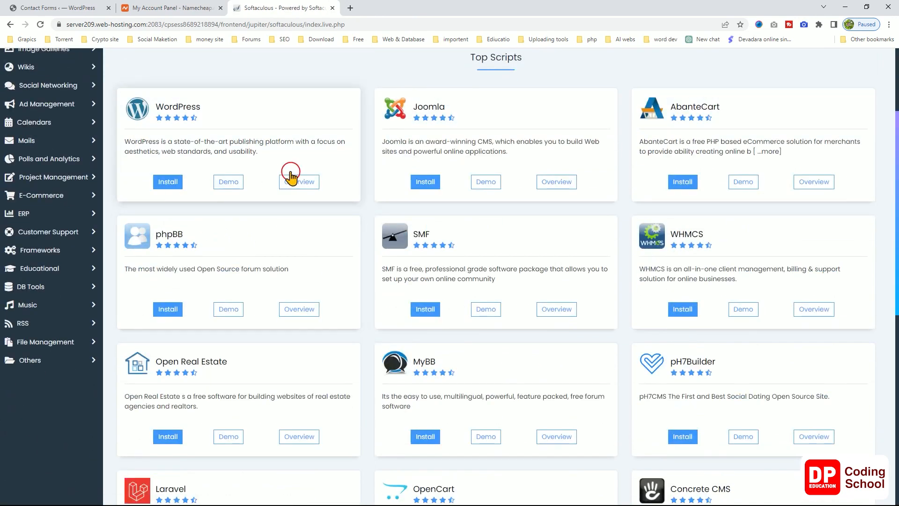
scroll(290, 177, "up", 3)
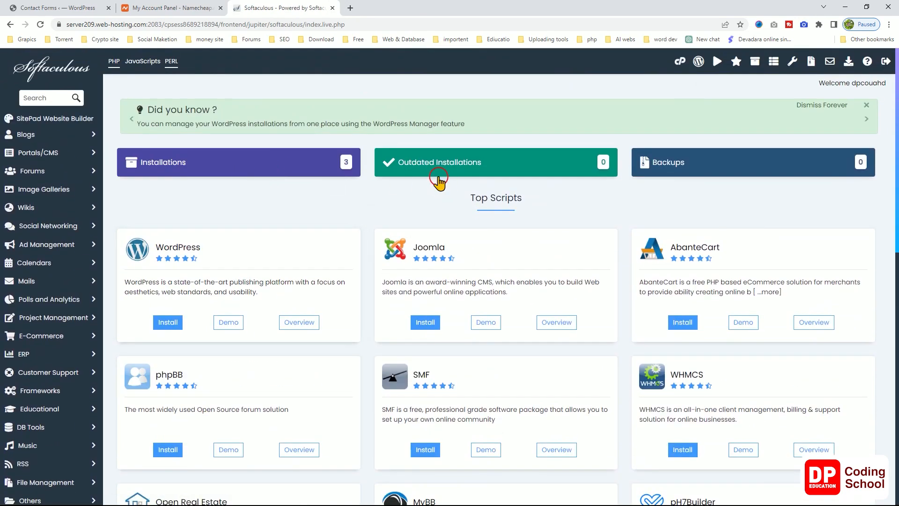
List all Softaculous installations and open WordPress Manager for dpcode.online.
left_click(234, 161)
scroll(240, 187, "down", 2)
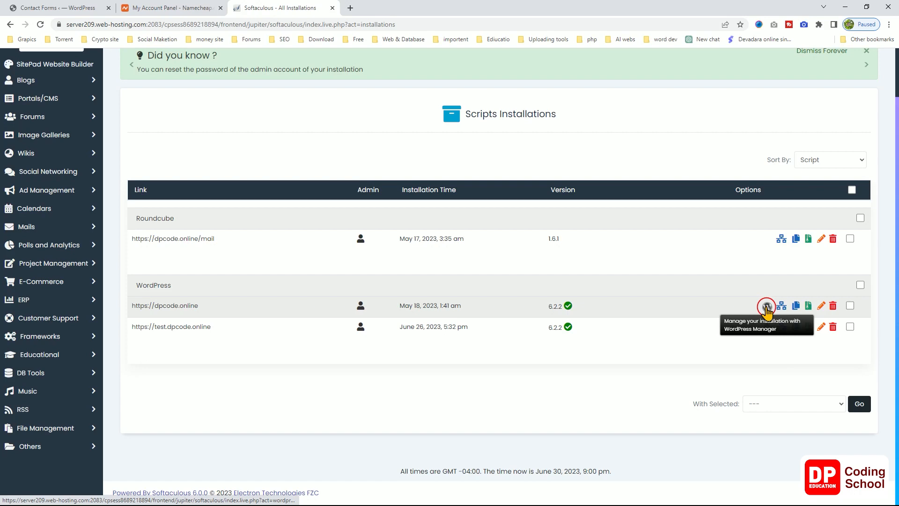
left_click(768, 309)
scroll(542, 290, "down", 2)
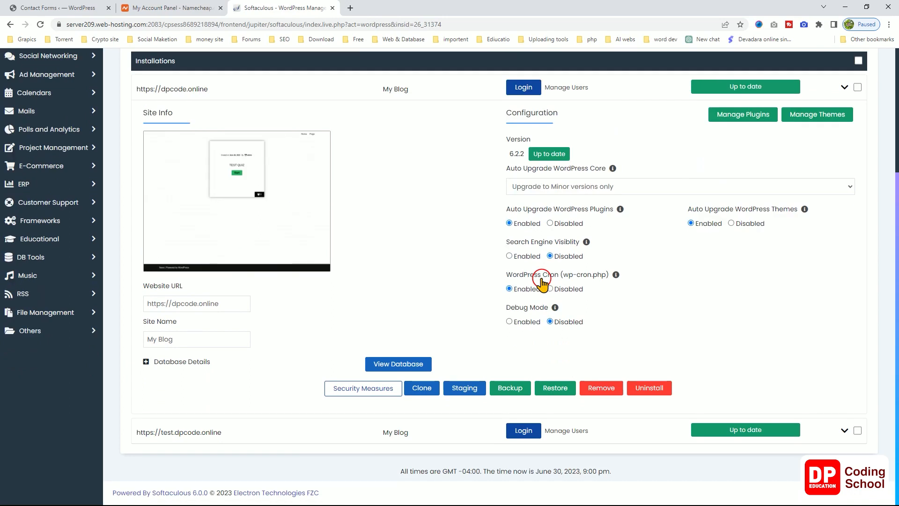
Log in to the test.dpcode.online admin, then close that dashboard tab.
left_click(519, 431)
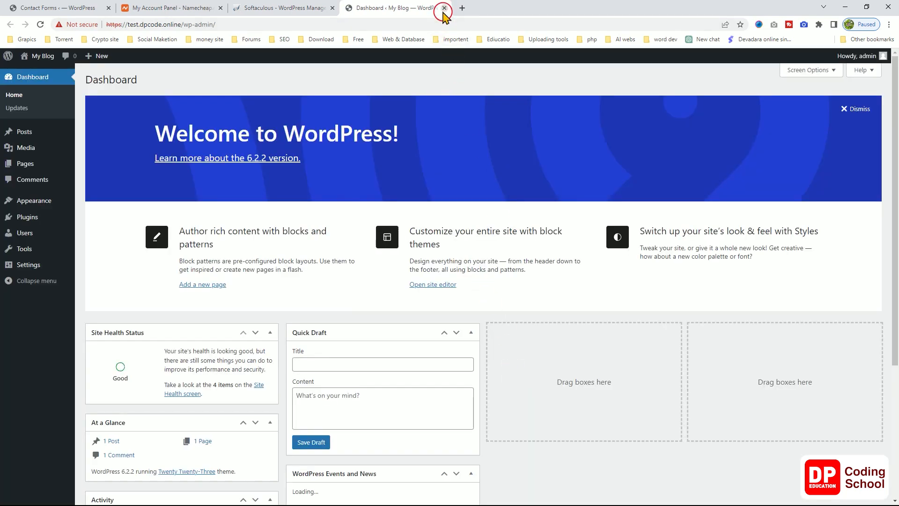
left_click(444, 8)
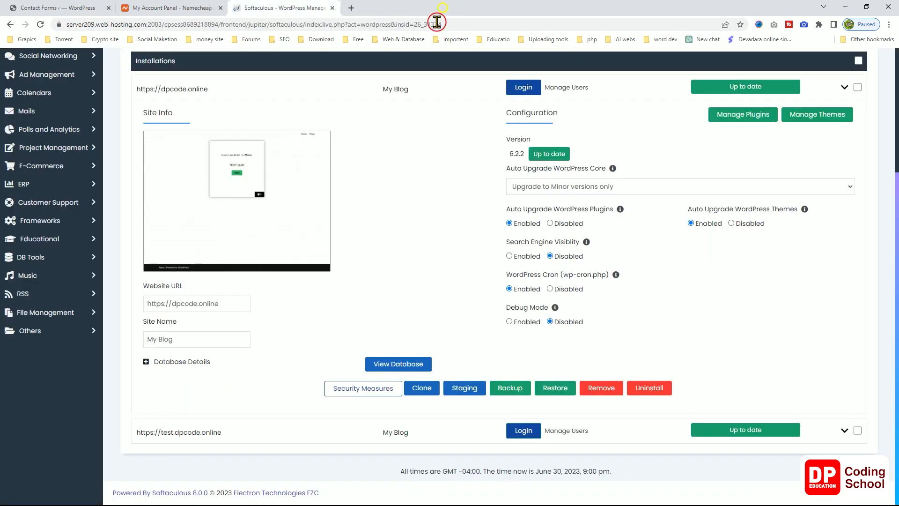
scroll(504, 358, "up", 3)
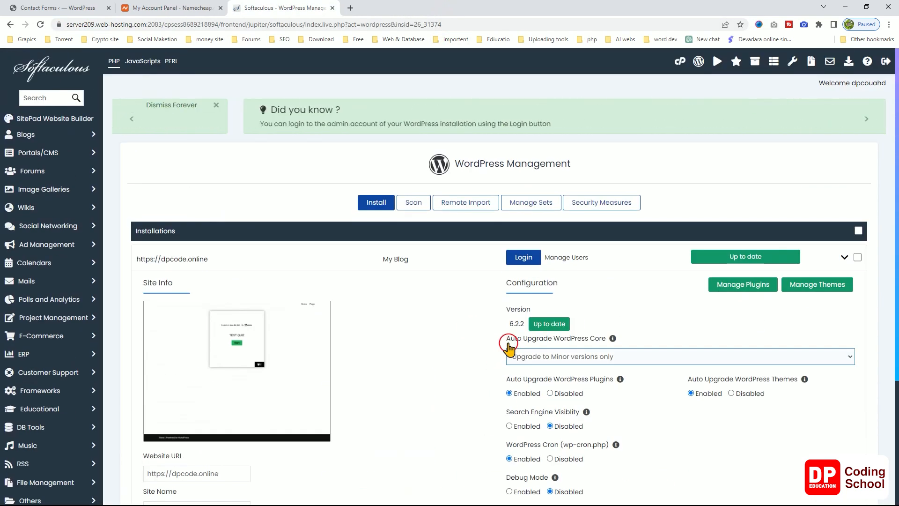
Collapse dpcode.online details, preview and close the site, then log in to its admin.
left_click(844, 257)
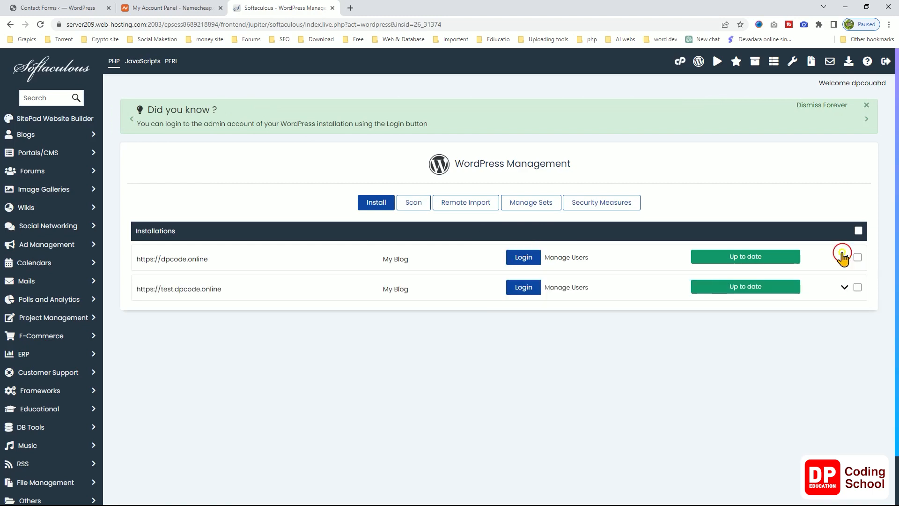
left_click(170, 259)
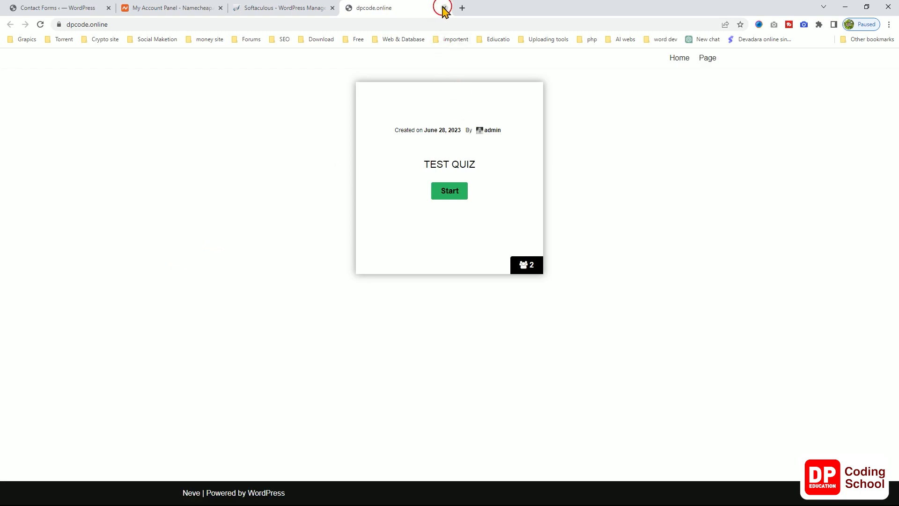
left_click(281, 8)
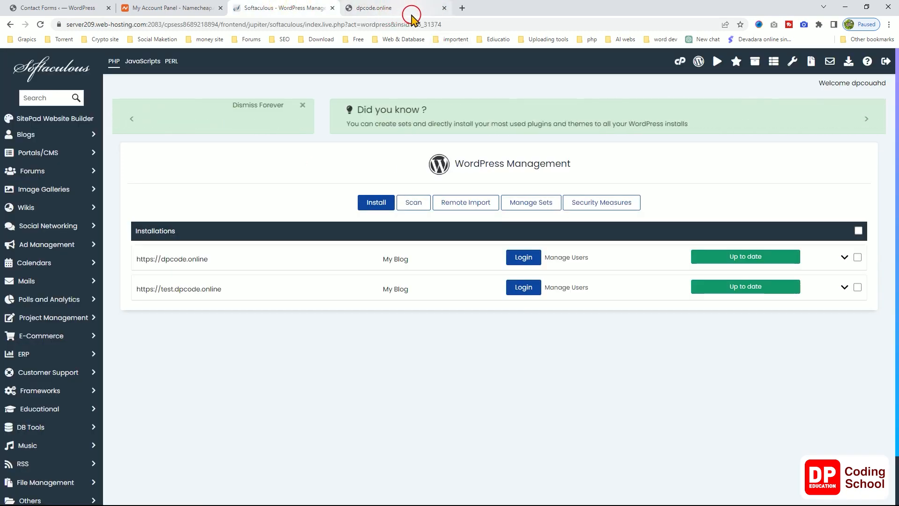
left_click(412, 12)
left_click(445, 8)
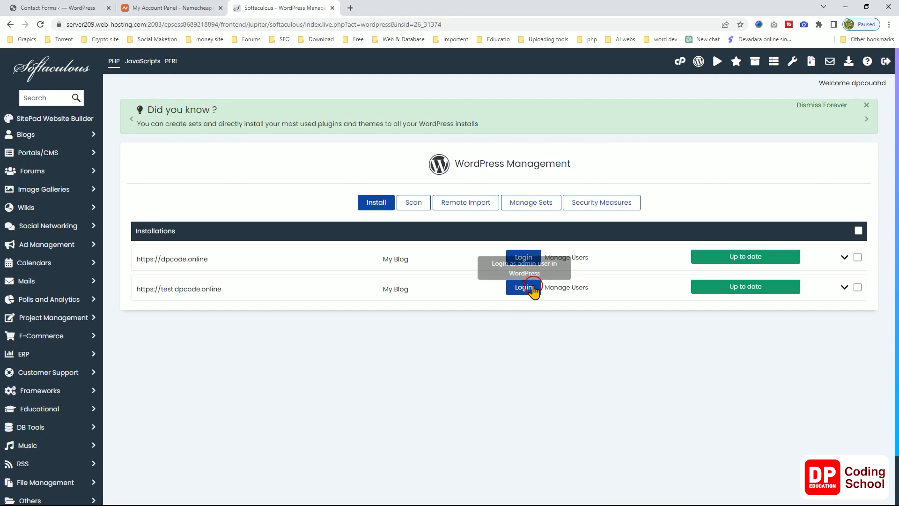
left_click(524, 257)
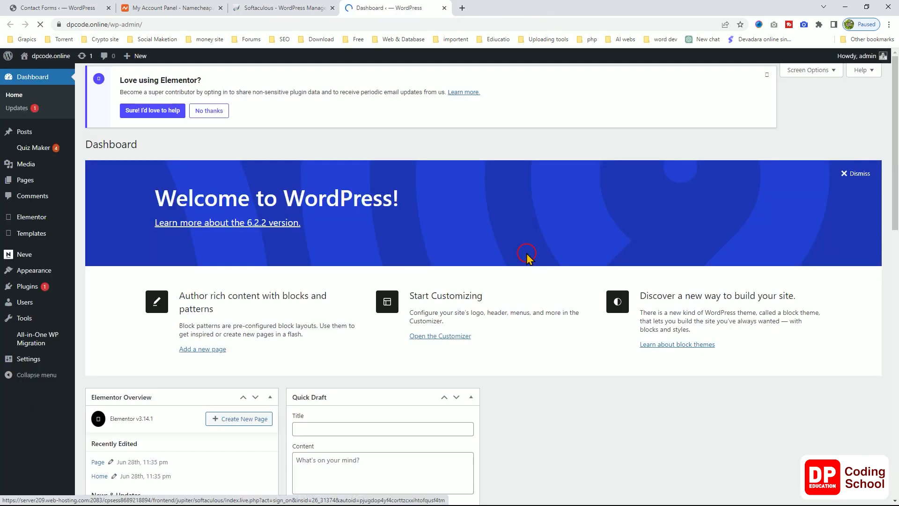
Decline the Elementor data-sharing notice, then install and activate Contact Form 7 from Plugins > Add New.
left_click(206, 135)
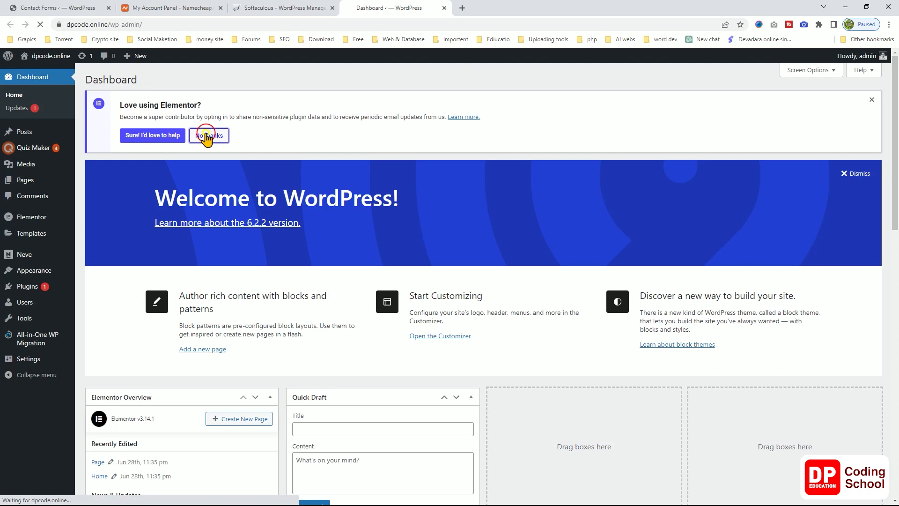
scroll(344, 328, "down", 7)
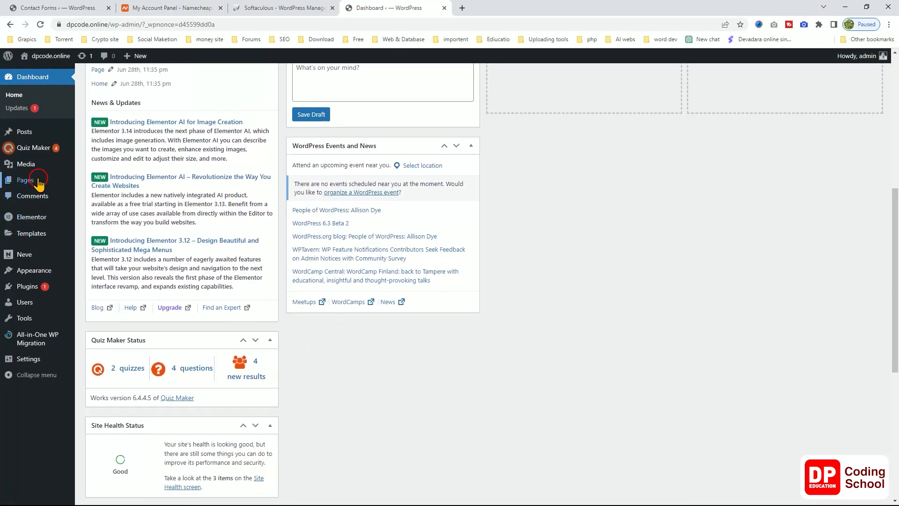
mouse_move(39, 182)
mouse_move(30, 277)
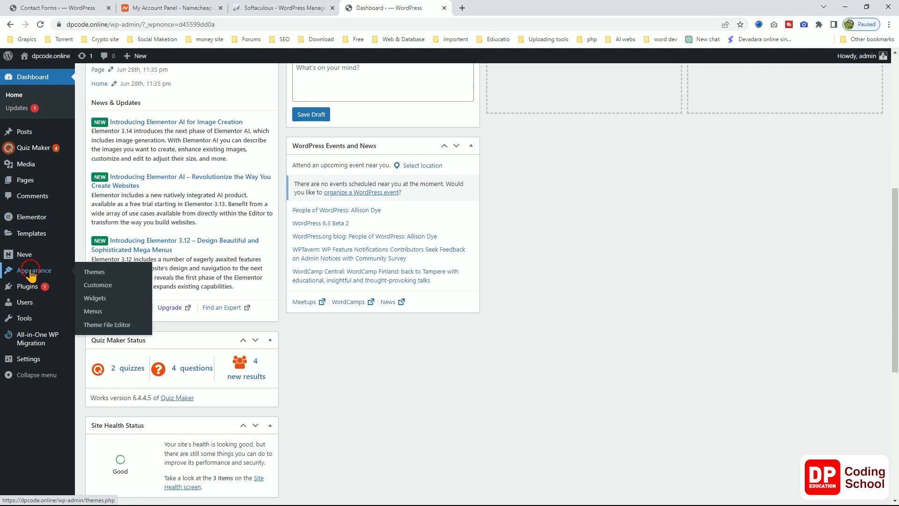
left_click(23, 290)
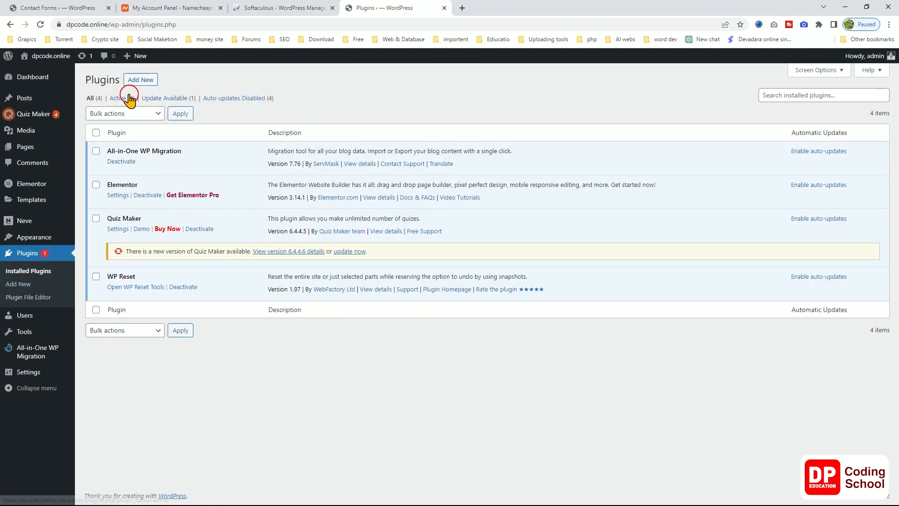
left_click(135, 80)
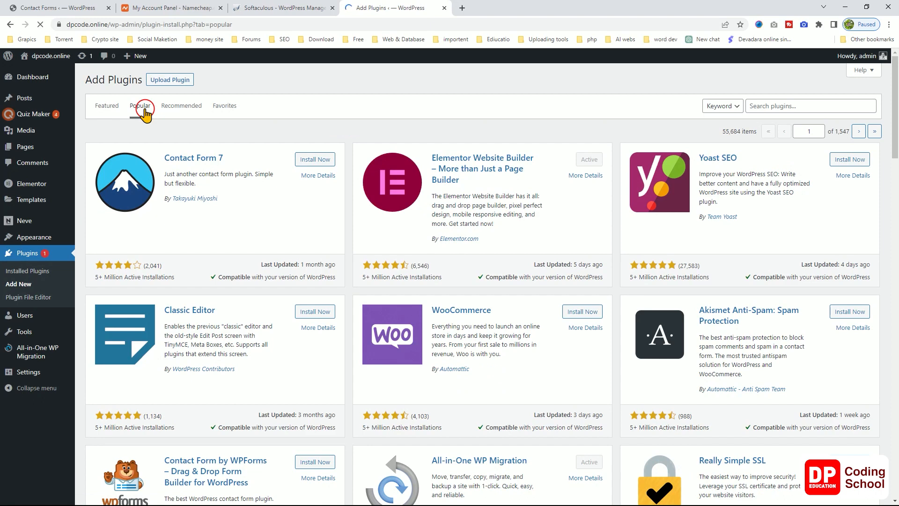
left_click(310, 159)
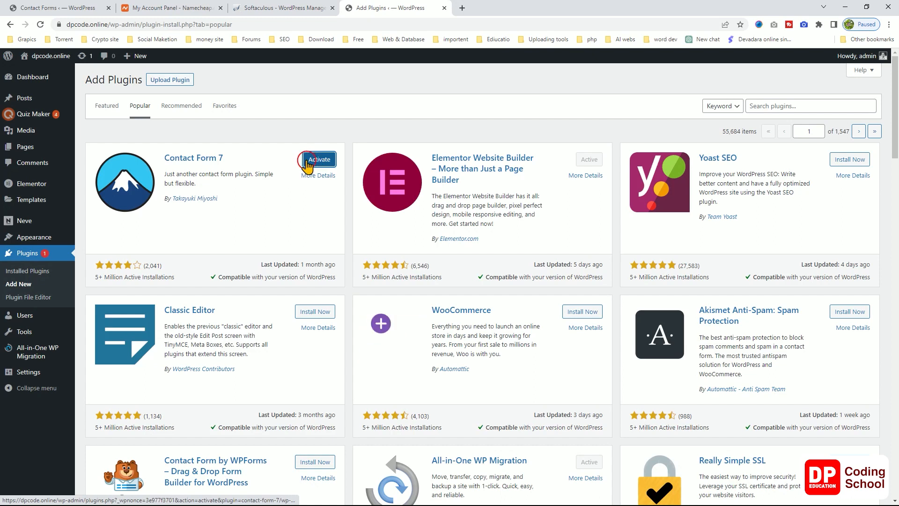
left_click(312, 162)
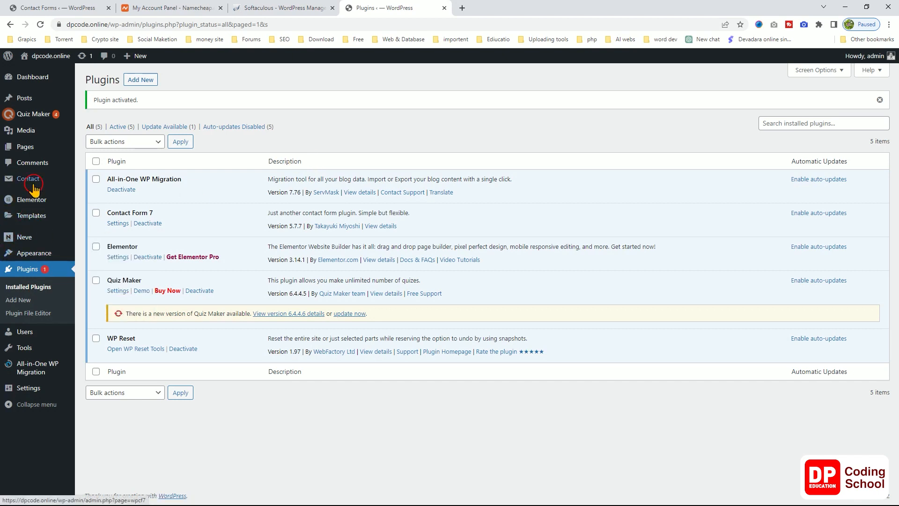
mouse_move(30, 178)
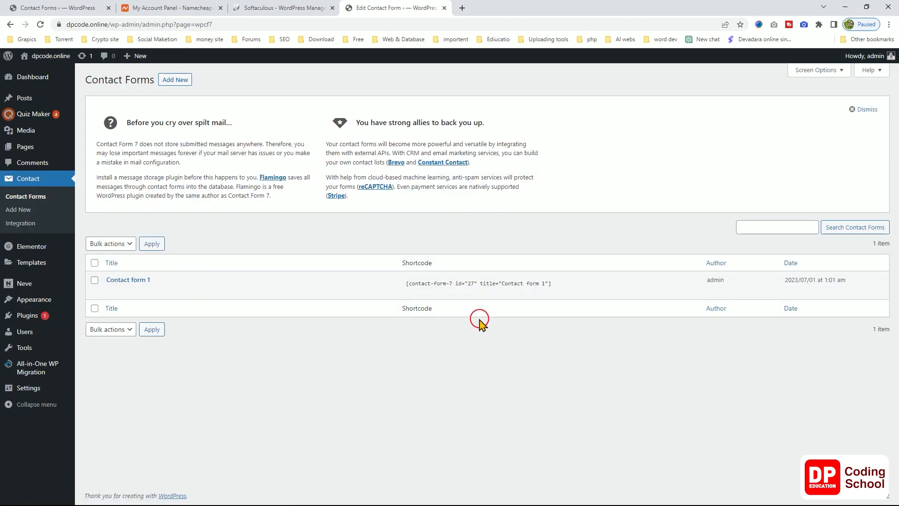
Dismiss the Contact Form 7 notice and copy the Contact form 1 shortcode.
left_click(863, 111)
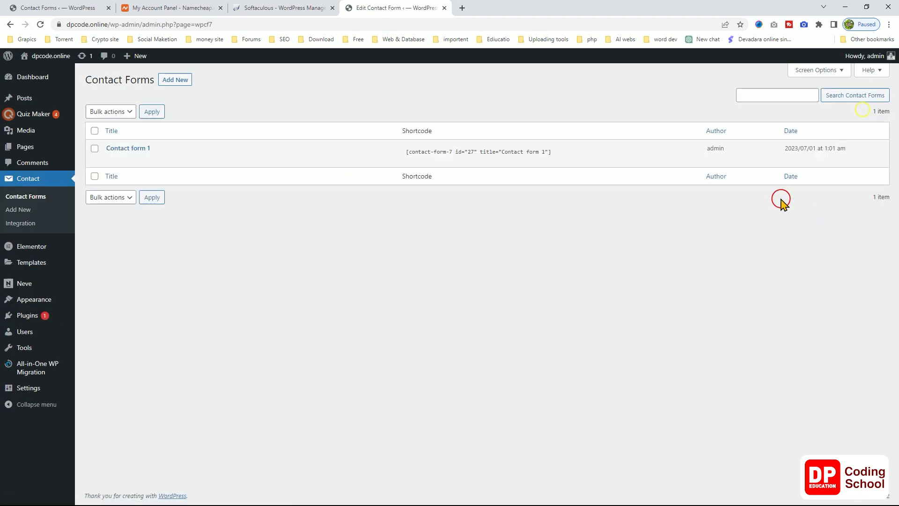
left_click(486, 150)
right_click(487, 151)
left_click(506, 159)
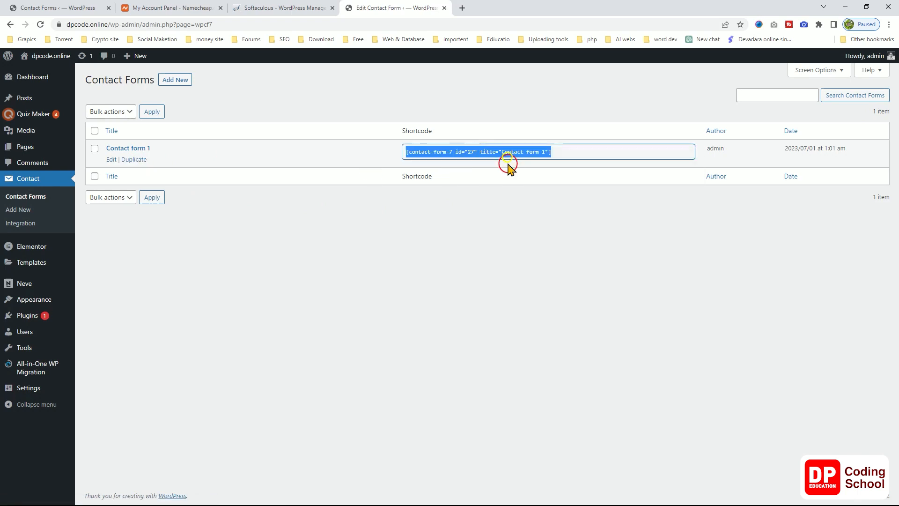
Publish a new Test Page with the shortcode pasted into a Shortcode block, then view it.
left_click(55, 150)
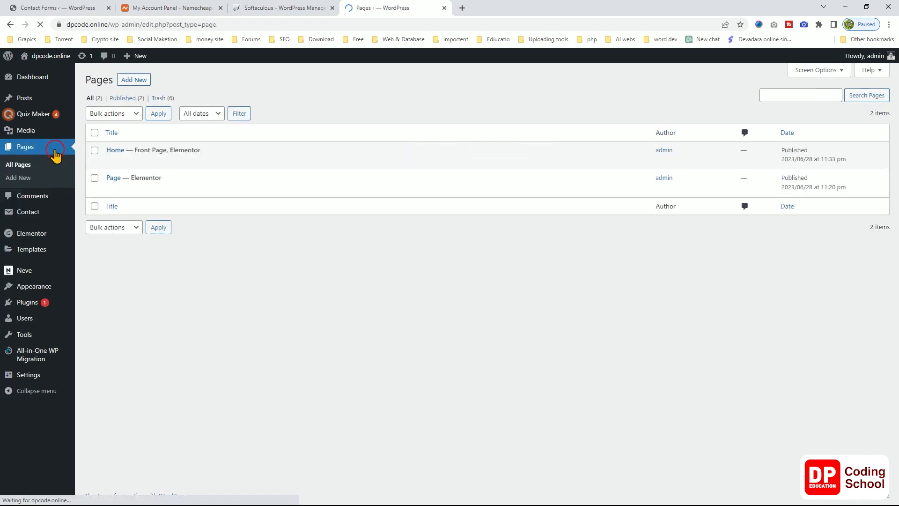
left_click(134, 81)
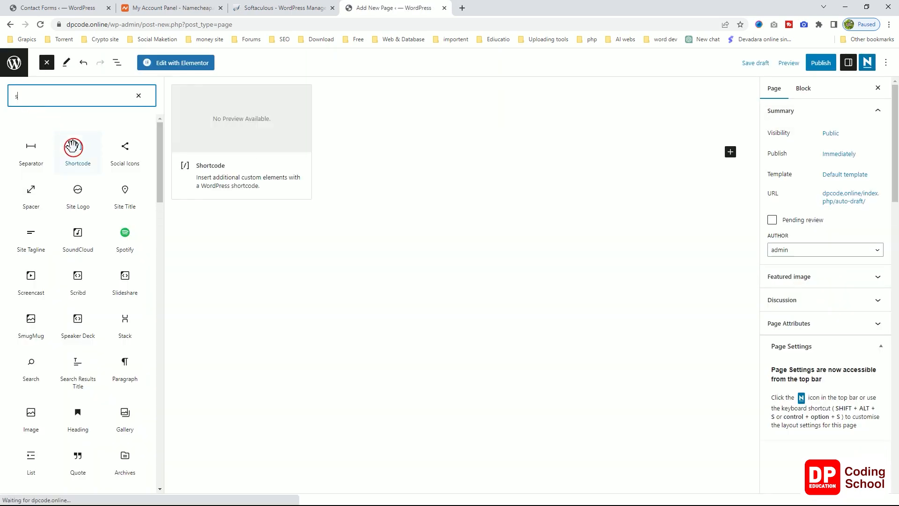
left_click(75, 152)
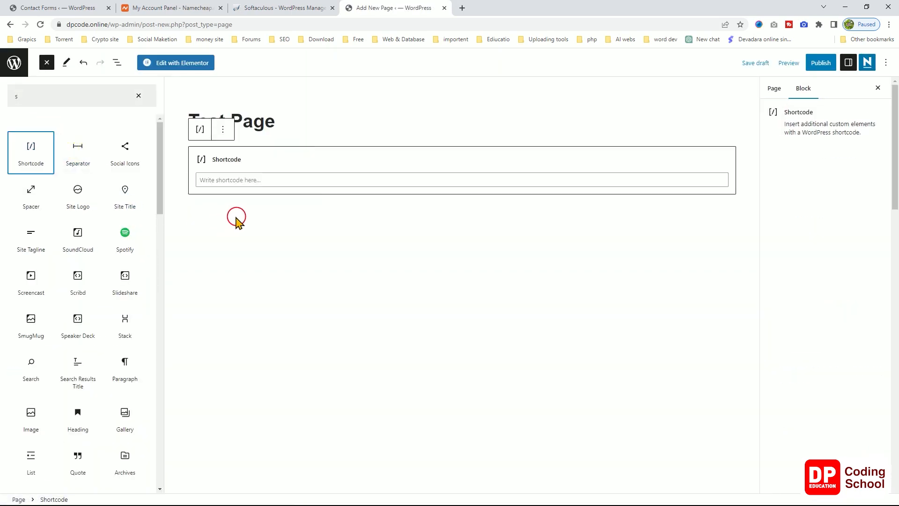
left_click(245, 178)
key("ctrl+v")
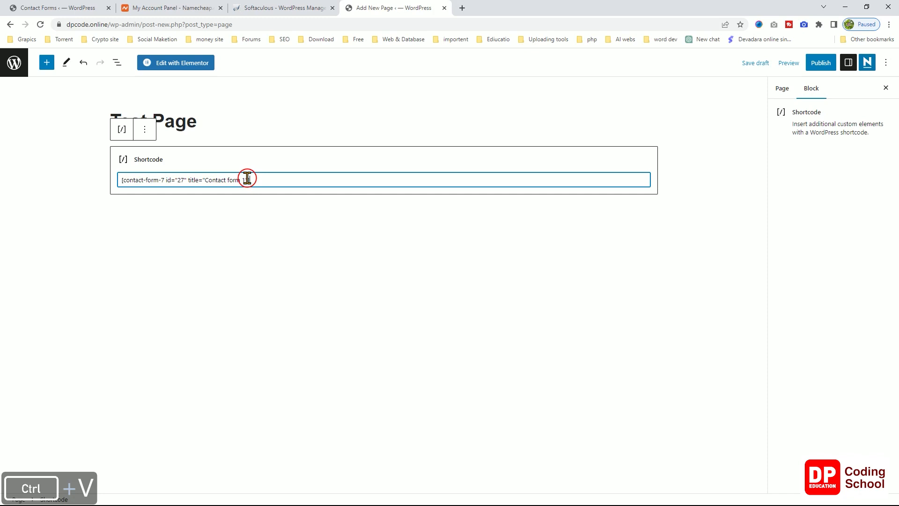
left_click(812, 65)
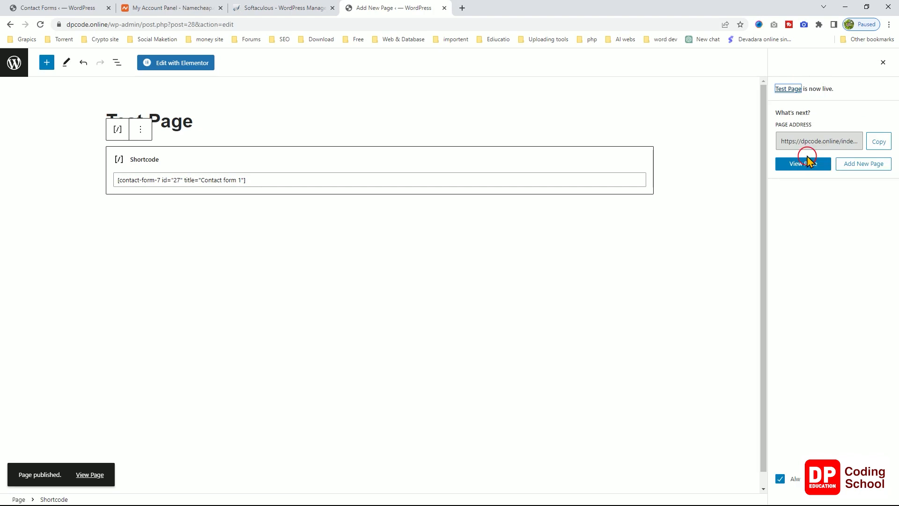
left_click(806, 164)
left_click(805, 164)
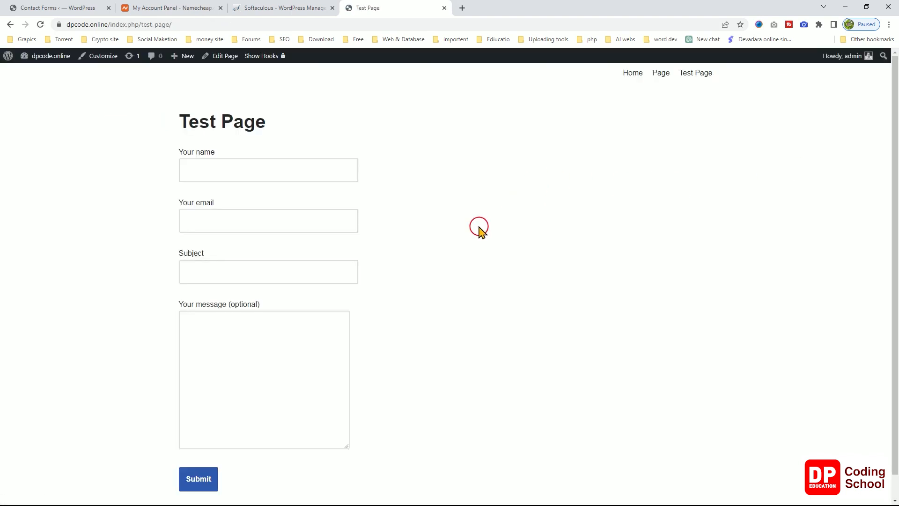
Open a new browser tab and switch to a different Google account from the avatar menu.
scroll(480, 227, "down", 1)
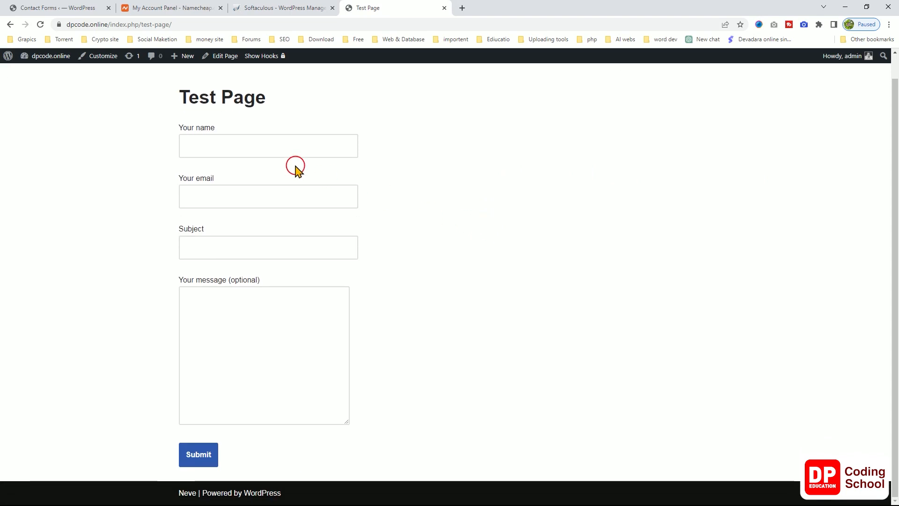
left_click(465, 8)
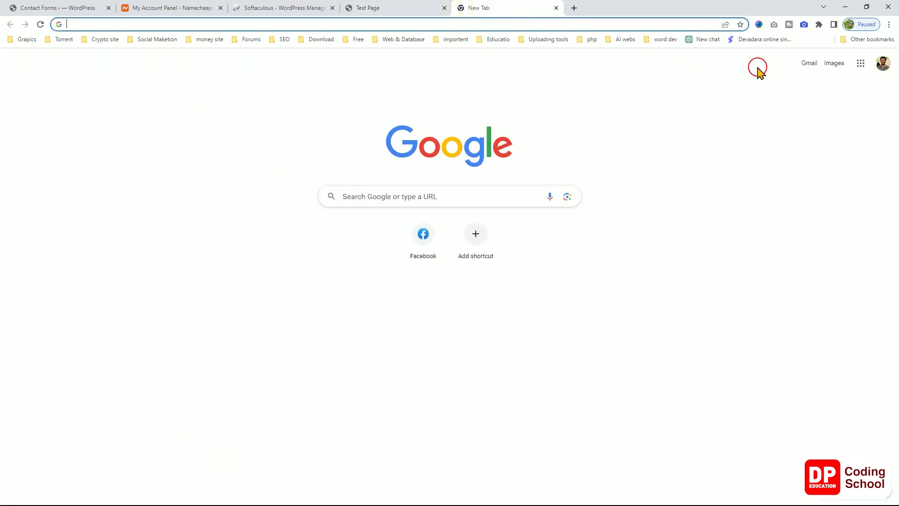
left_click(885, 64)
left_click(795, 66)
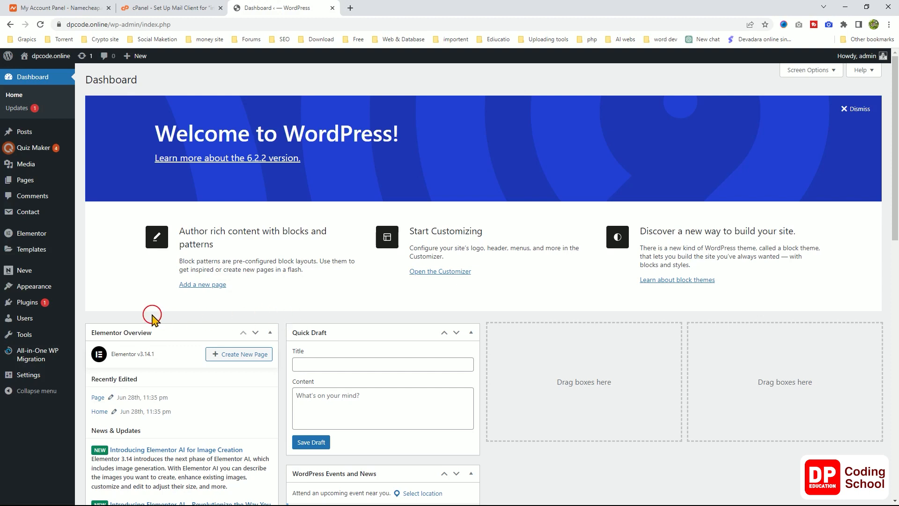
Go to Settings > General and scroll through it, including the administration email address.
mouse_move(25, 365)
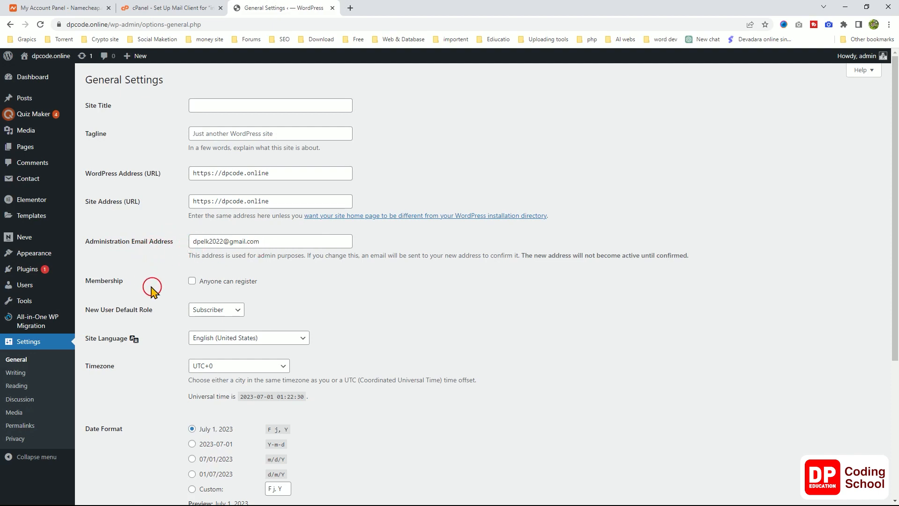
scroll(157, 290, "down", 5)
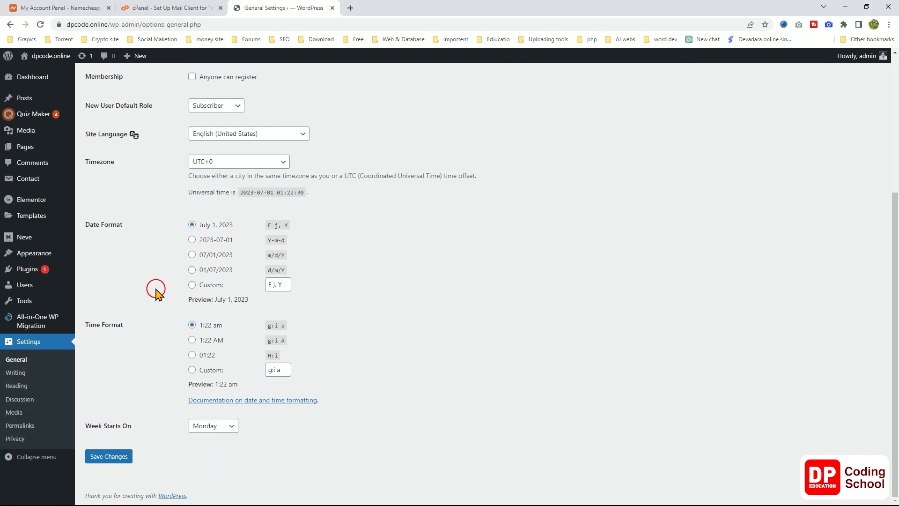
scroll(157, 290, "up", 5)
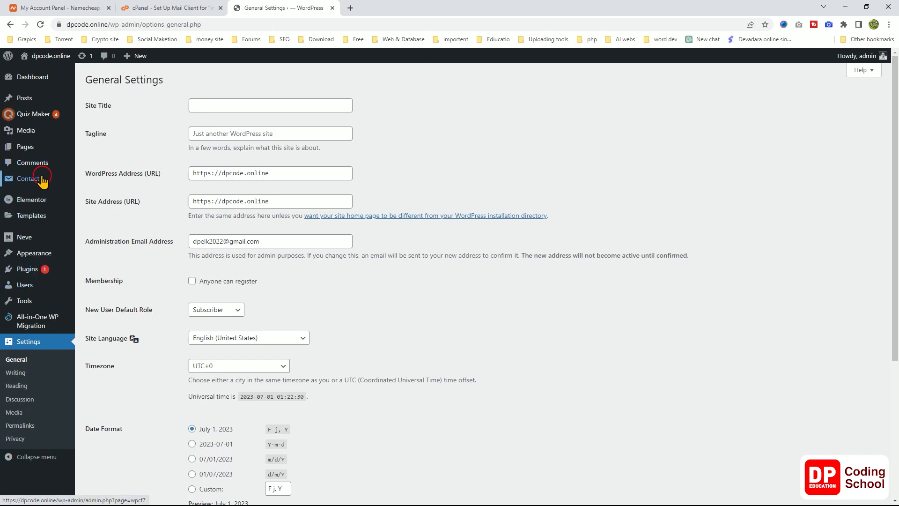
Open Contact form 1 from Contact Forms and show its Mail tab.
mouse_move(56, 178)
left_click(111, 180)
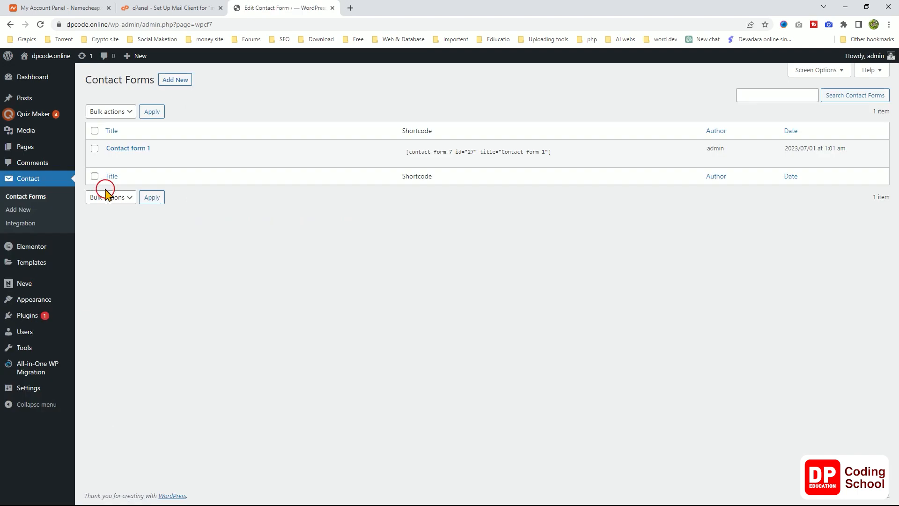
left_click(111, 160)
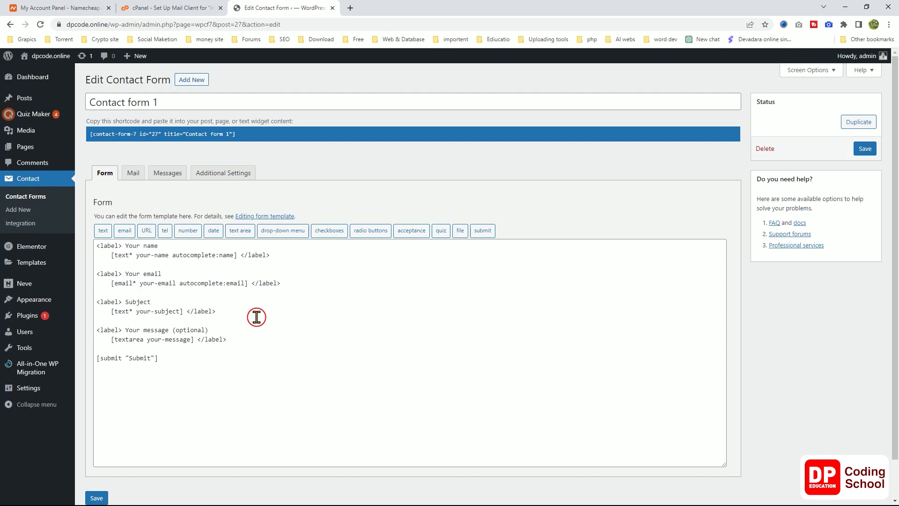
left_click(133, 173)
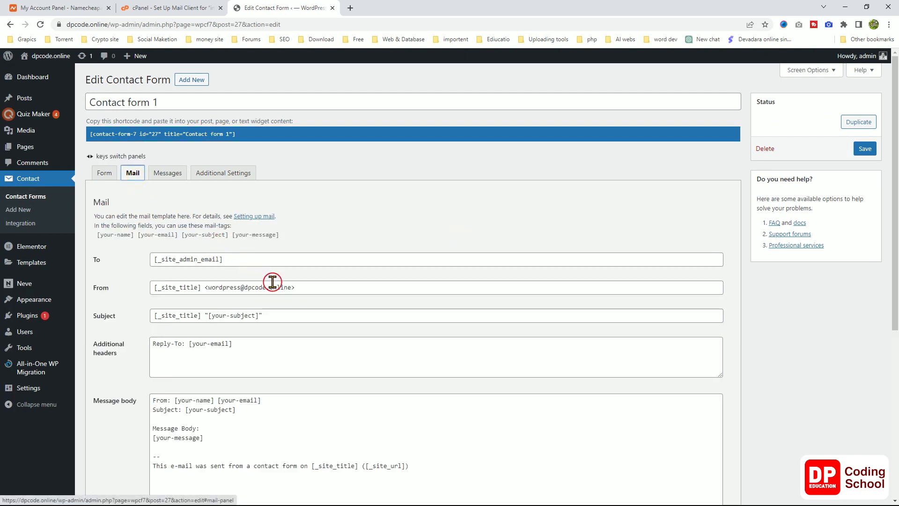
scroll(272, 281, "down", 1)
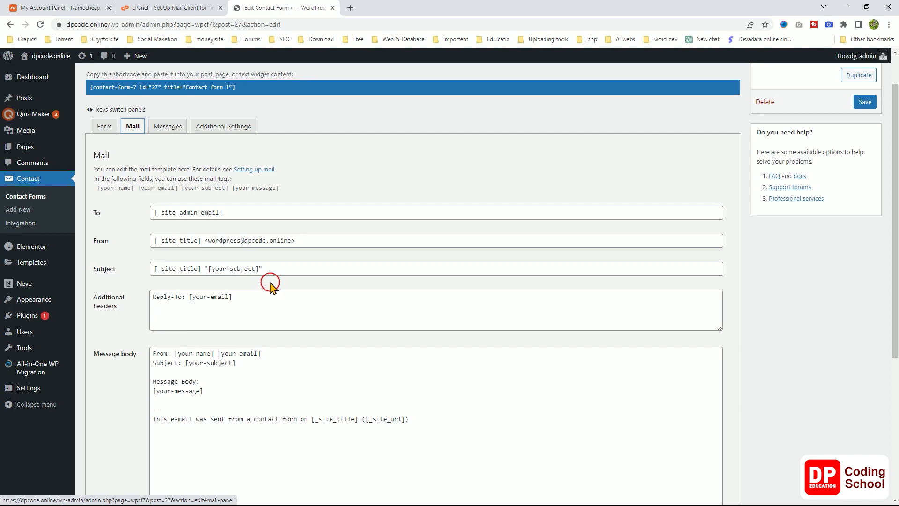
Check the From sender address in the mail settings, then save Contact form 1.
left_click(210, 241)
left_click_drag(233, 242, 275, 243)
triple_click(286, 239)
double_click(278, 242)
left_click(252, 246)
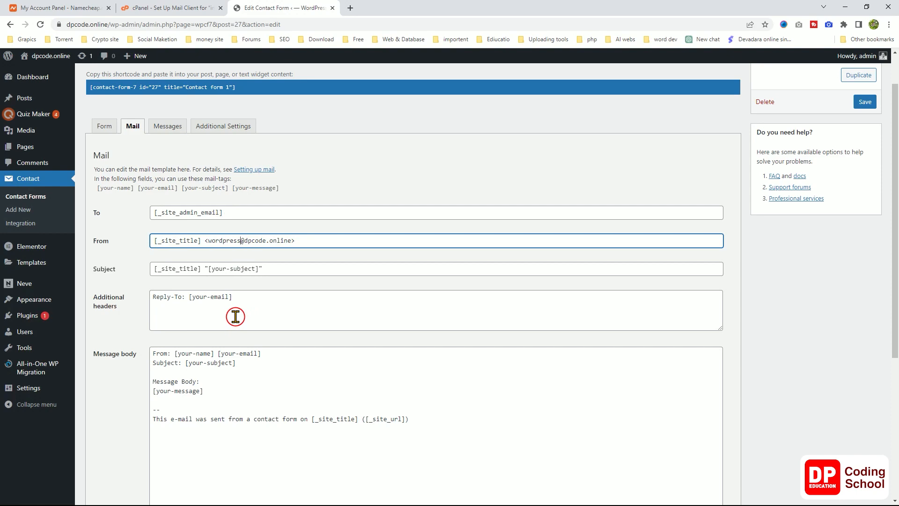
scroll(235, 316, "down", 2)
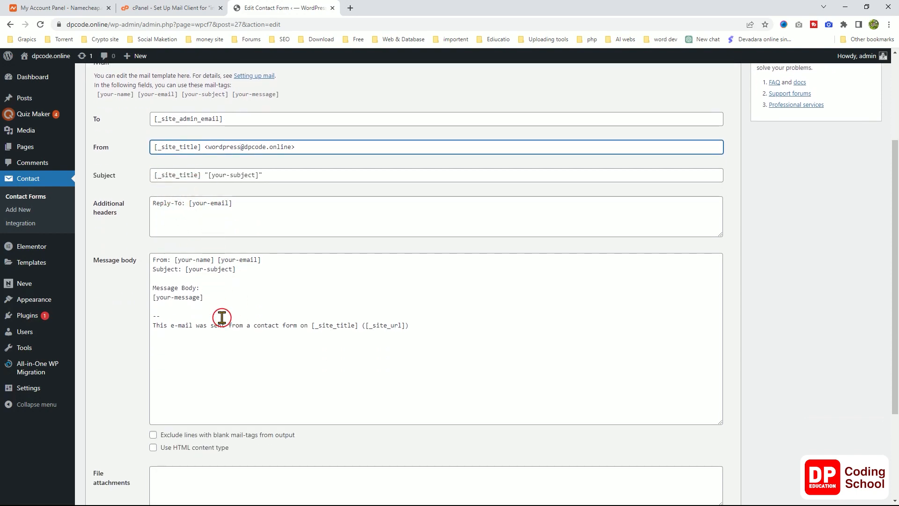
scroll(222, 323, "down", 3)
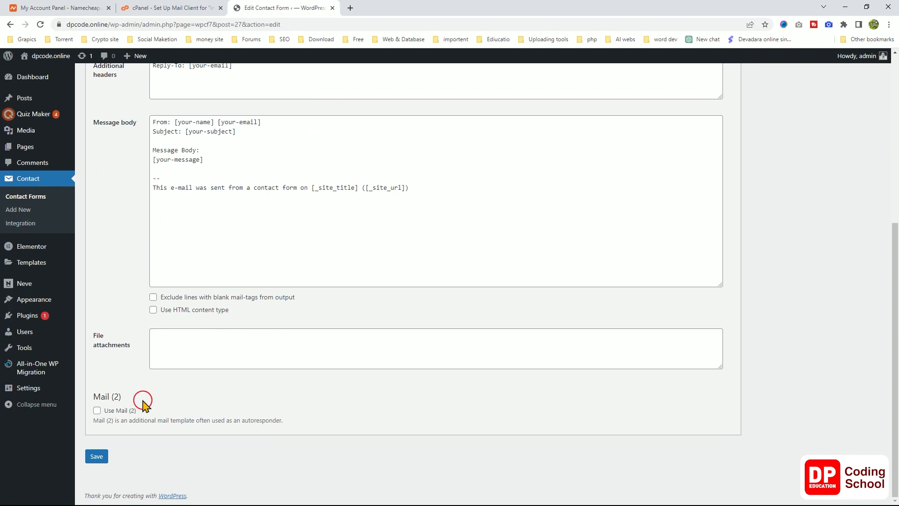
left_click(100, 457)
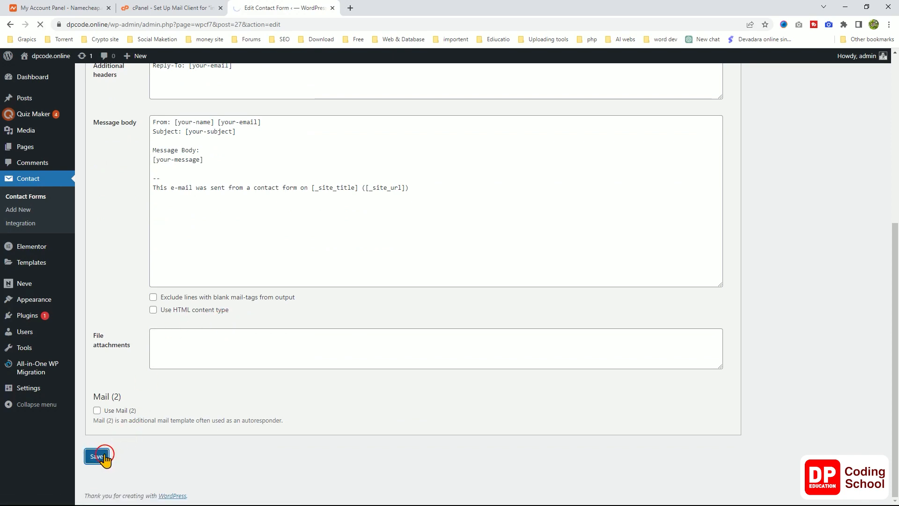
scroll(272, 330, "down", 5)
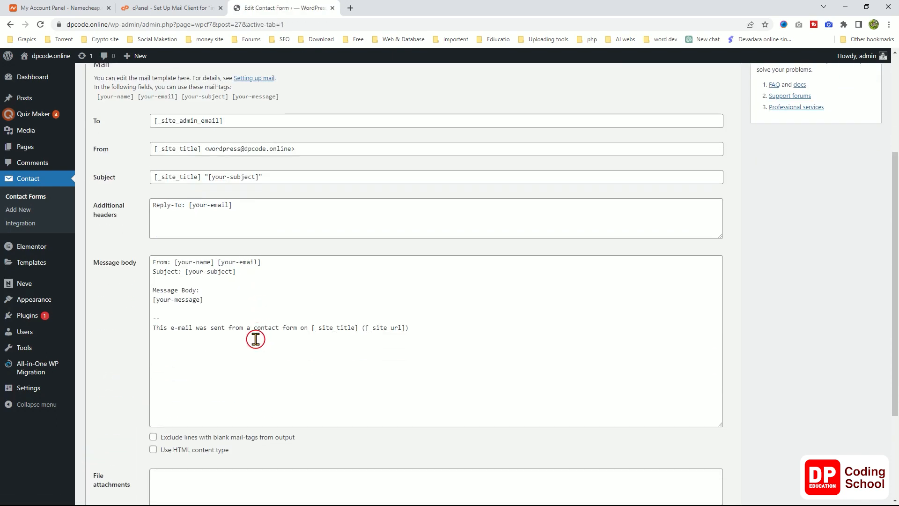
scroll(254, 338, "up", 5)
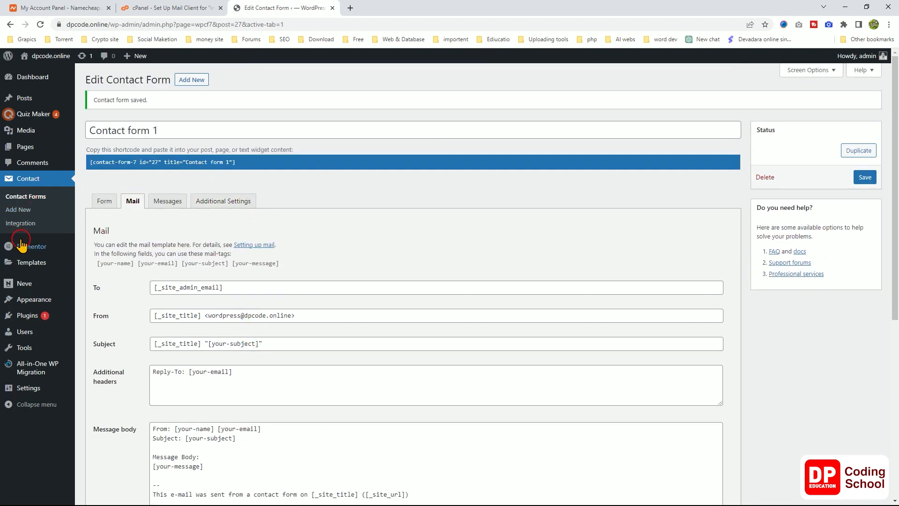
Copy the Contact form 1 shortcode from the Contact Forms list.
left_click(36, 197)
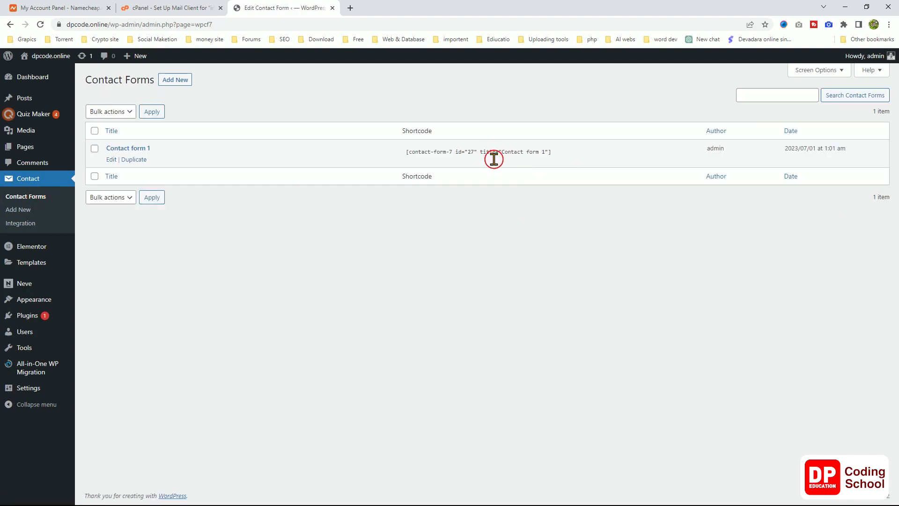
left_click(490, 154)
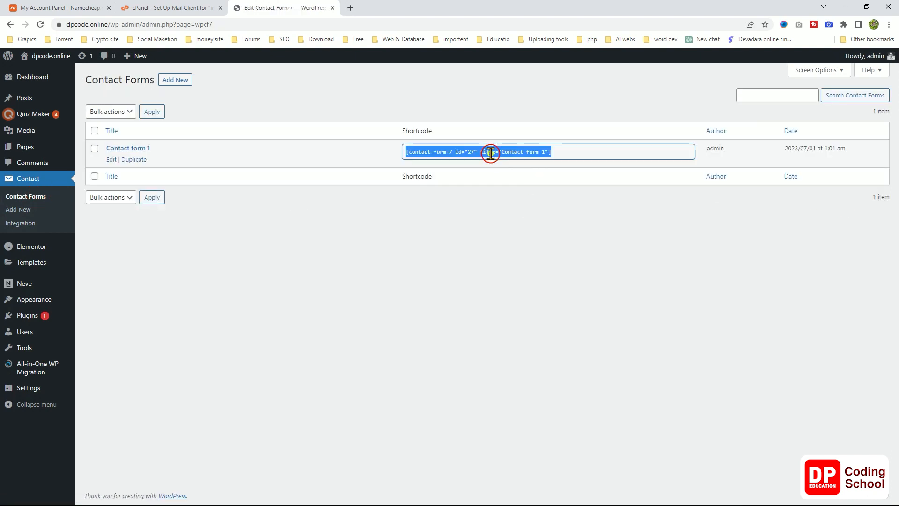
right_click(490, 153)
left_click(515, 160)
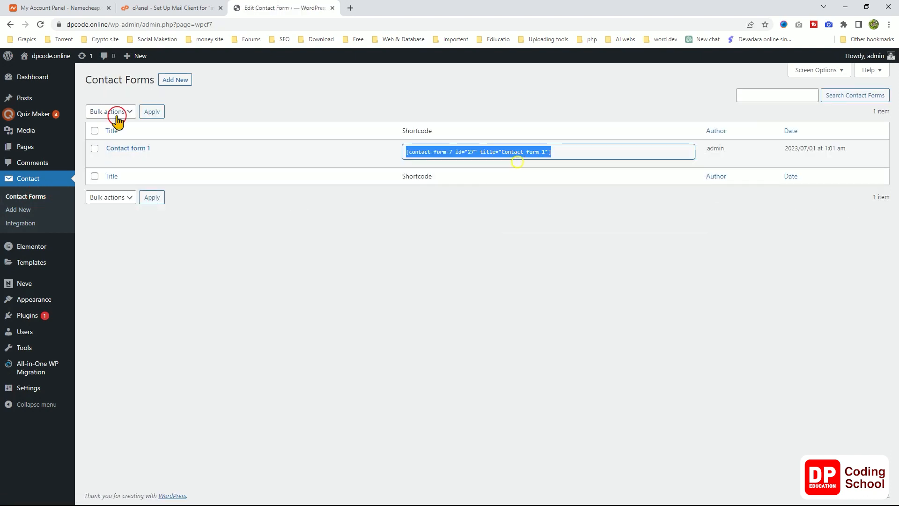
Paste the shortcode as plain text into Test Page's Shortcode block, update the page and view it.
left_click(62, 146)
mouse_move(113, 192)
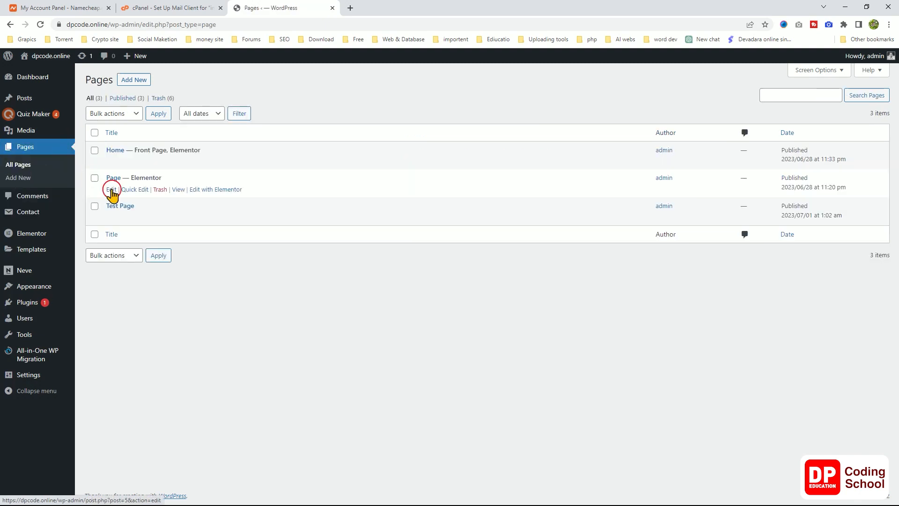
left_click(111, 218)
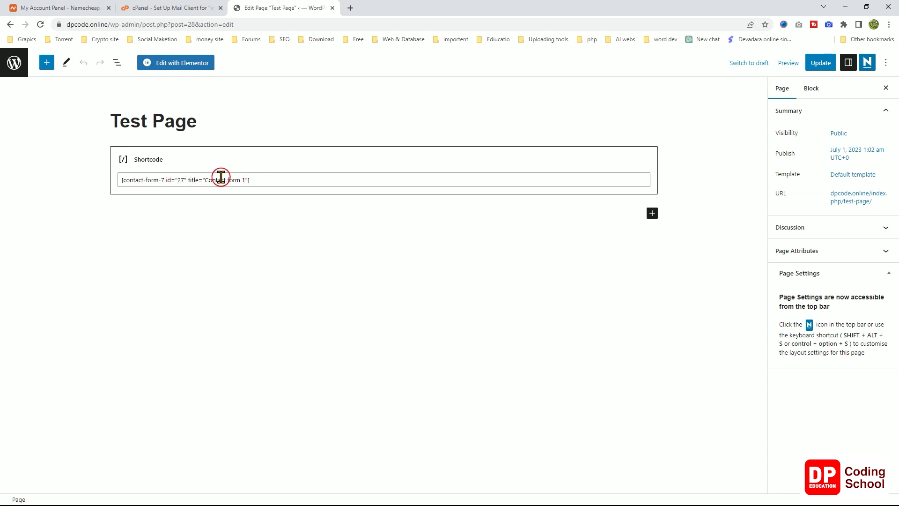
double_click(220, 181)
triple_click(221, 180)
right_click(220, 180)
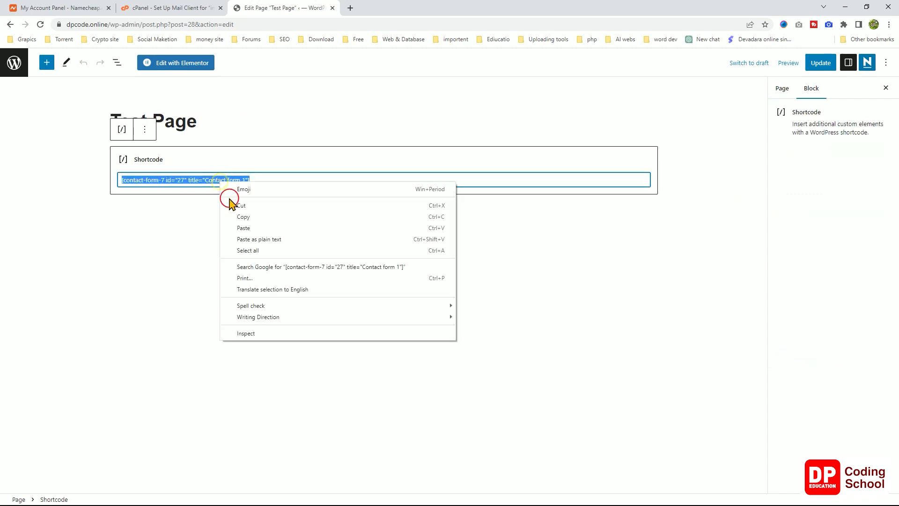
left_click(259, 227)
left_click(824, 65)
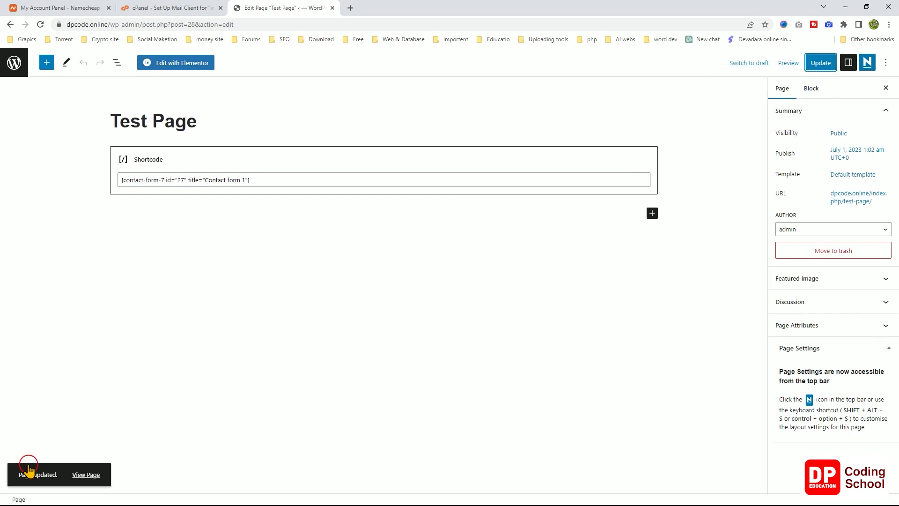
left_click(89, 476)
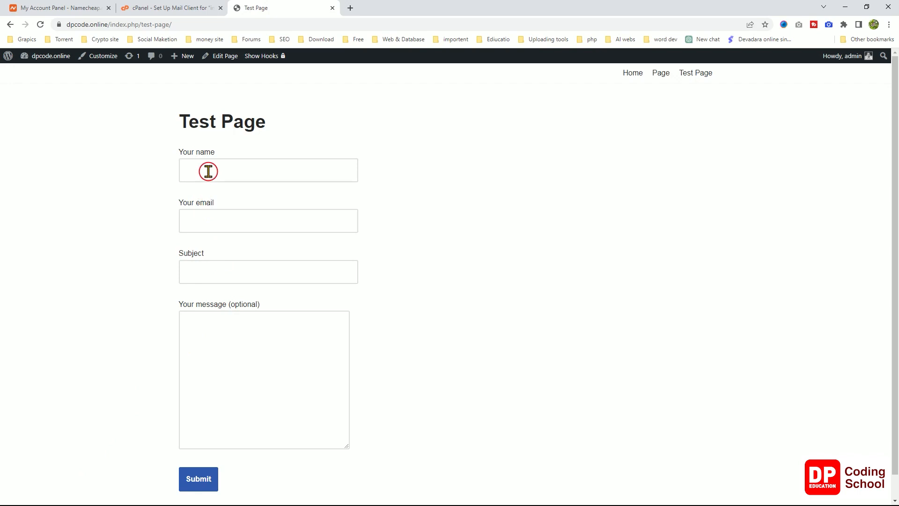
Fill the form with a test name and email, 'test subject' and message 'fff dgfdg', then submit.
left_click(208, 172)
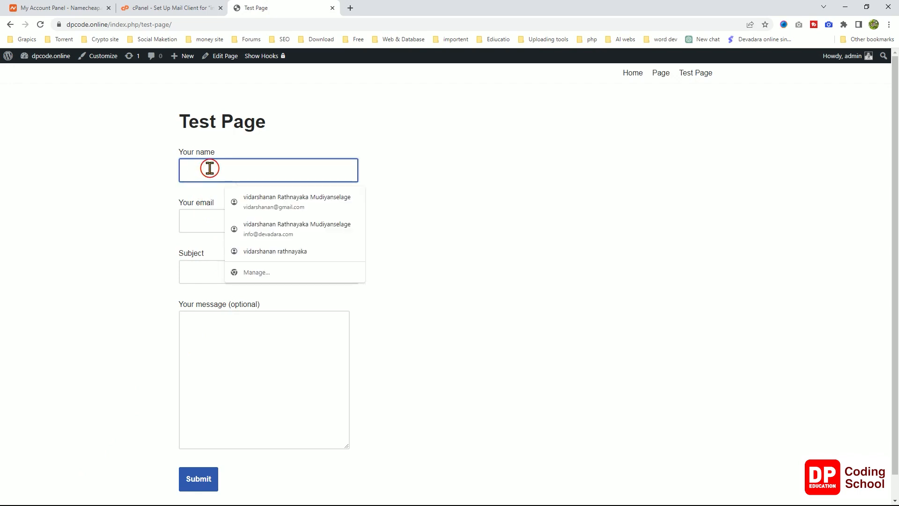
type("te")
left_click(252, 196)
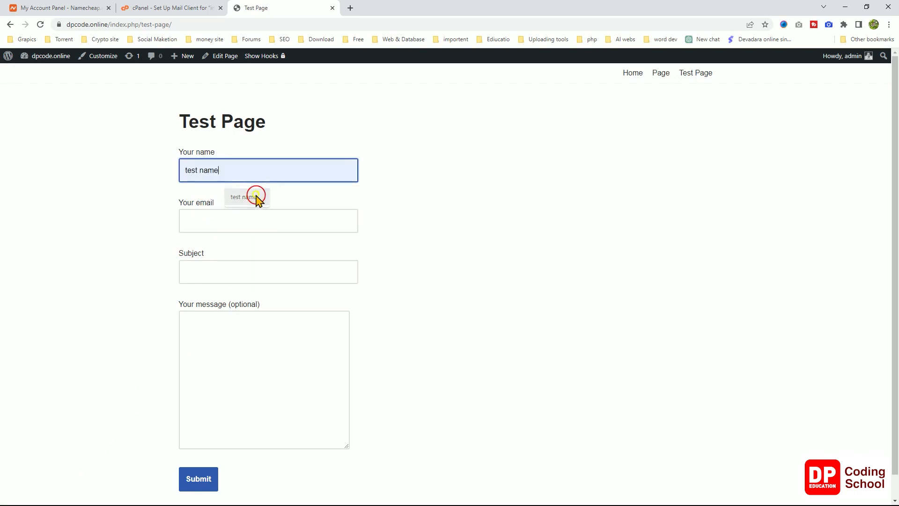
left_click(218, 223)
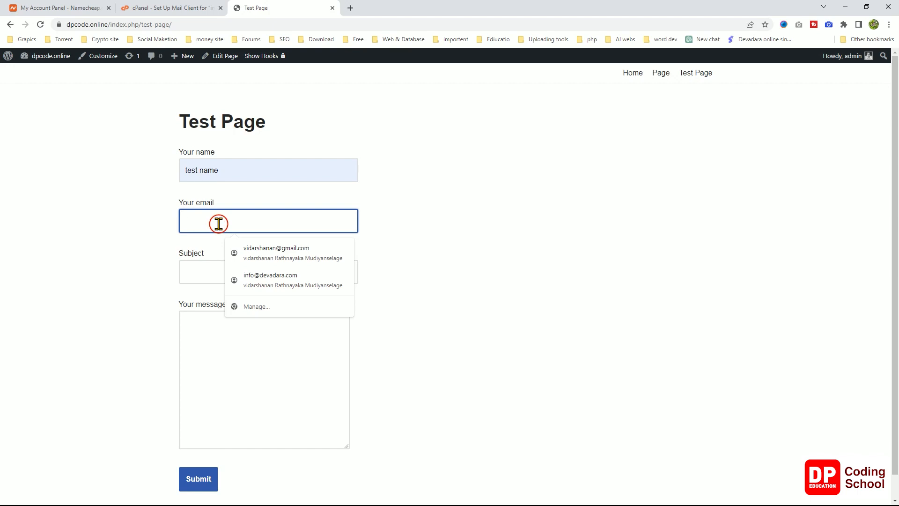
type("123@abc.lk")
left_click(232, 244)
left_click(220, 266)
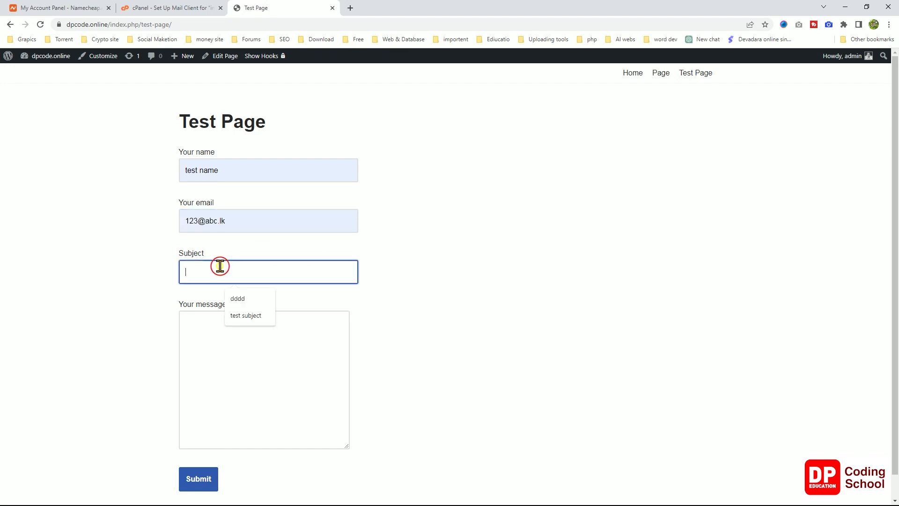
left_click(239, 315)
left_click(228, 339)
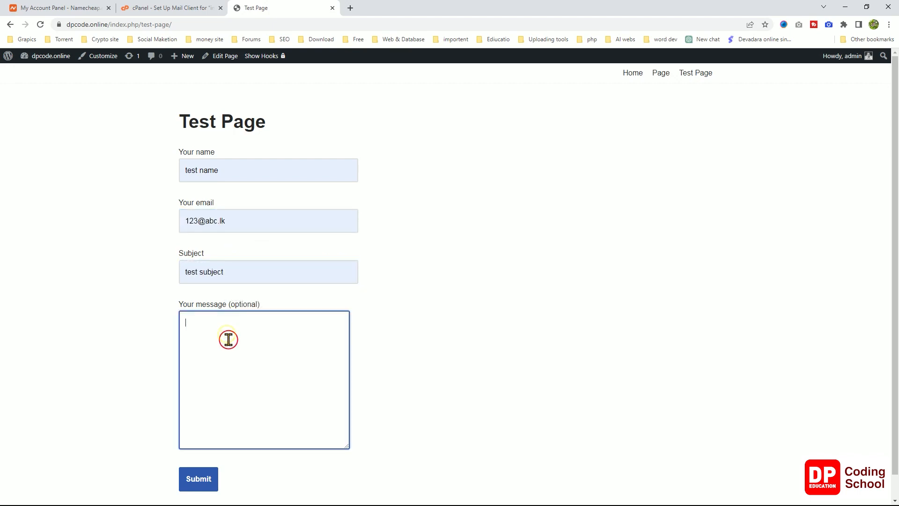
type("fff dgfdg")
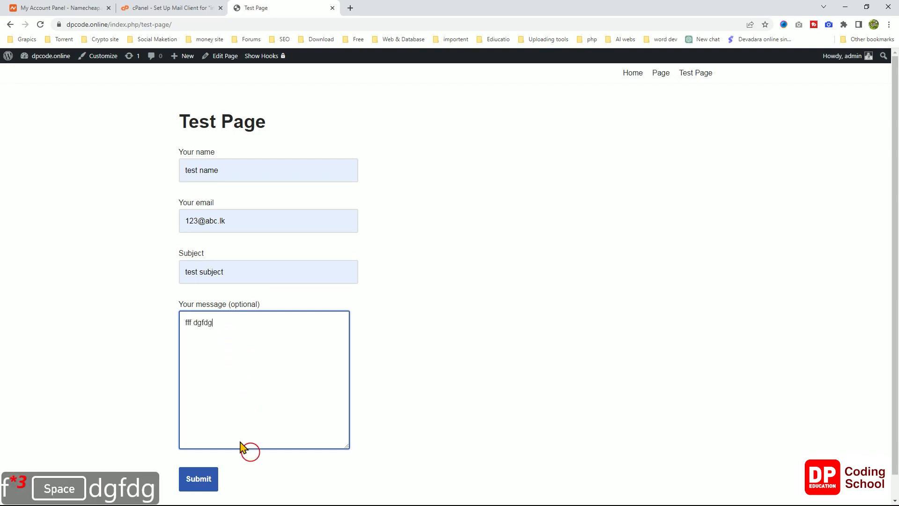
left_click(201, 482)
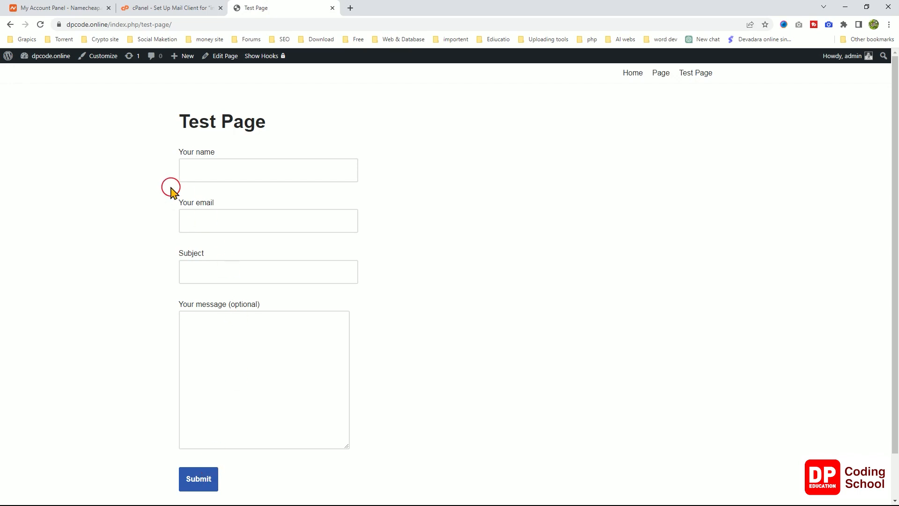
Open the second Google account's Gmail in a new tab and read the 'test subject' email from WordPress.
left_click(351, 8)
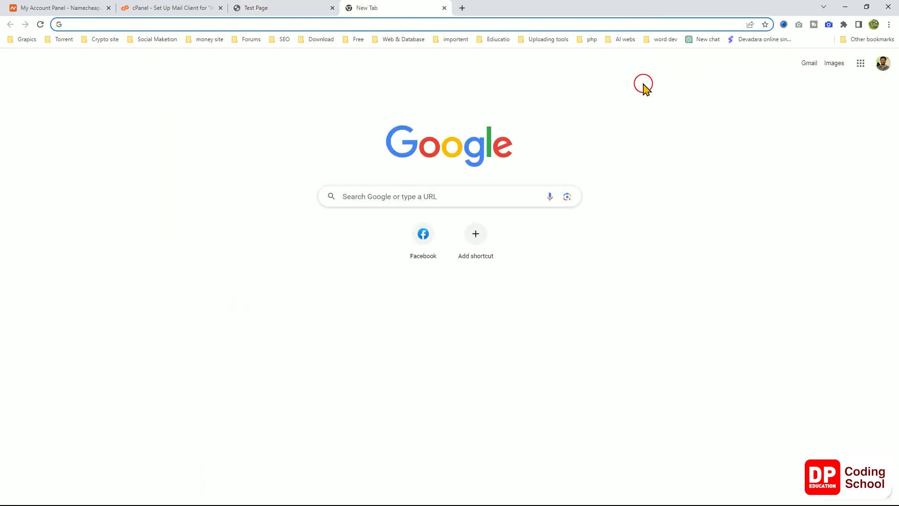
left_click(882, 65)
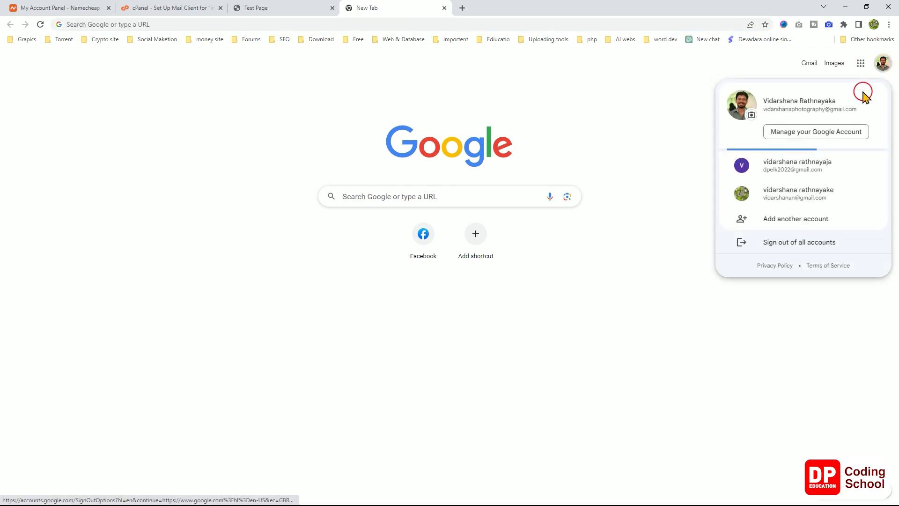
left_click(818, 177)
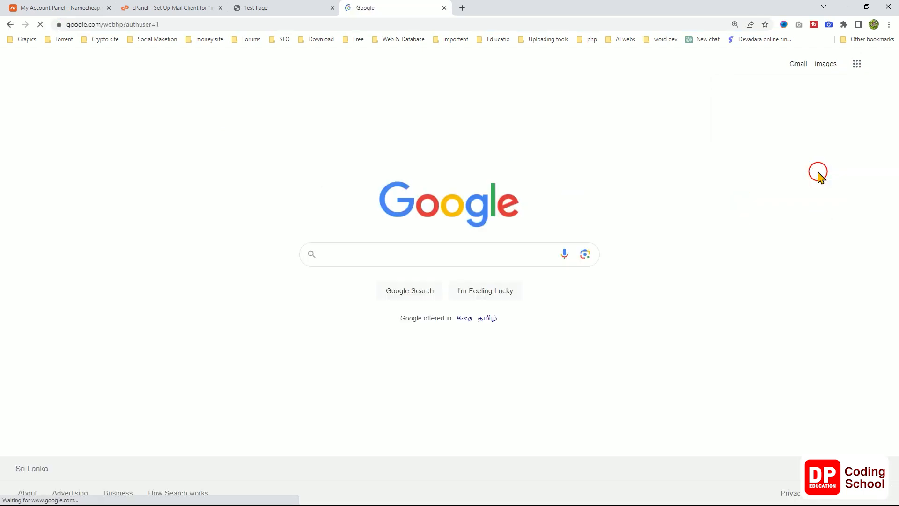
left_click(800, 67)
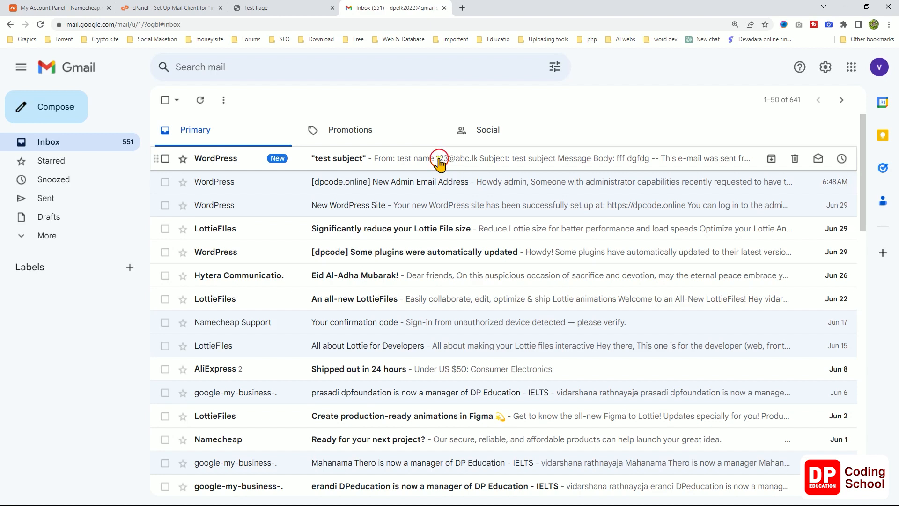
left_click(439, 163)
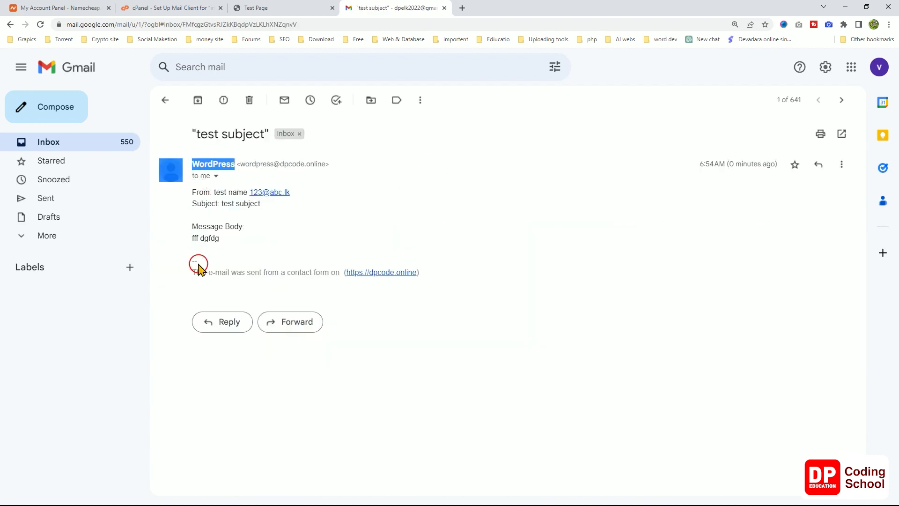
left_click(243, 241)
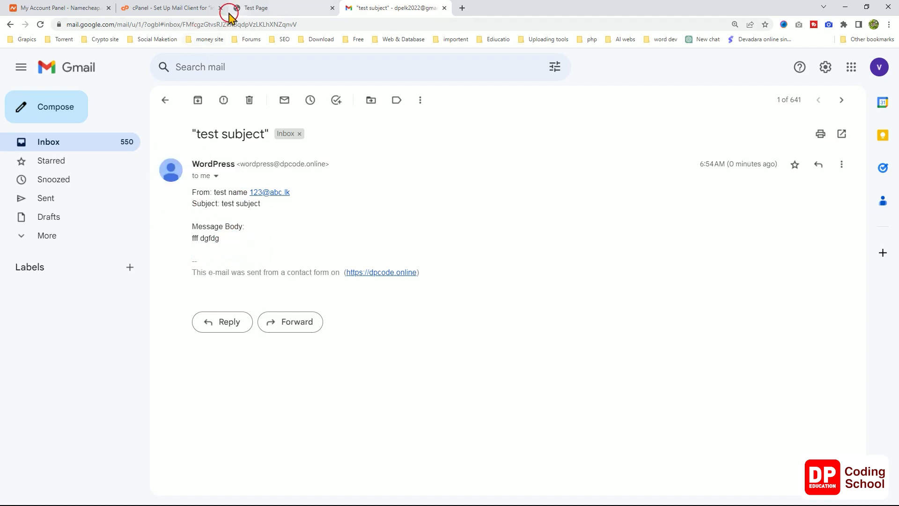
left_click(146, 9)
Go from the Test Page tab to the WordPress Dashboard and open Contact form 1 for editing.
left_click(76, 8)
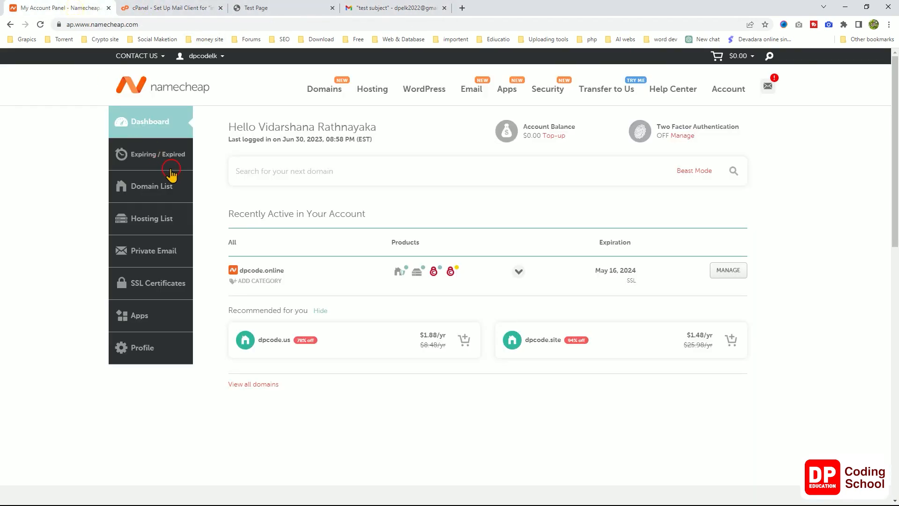
left_click(186, 8)
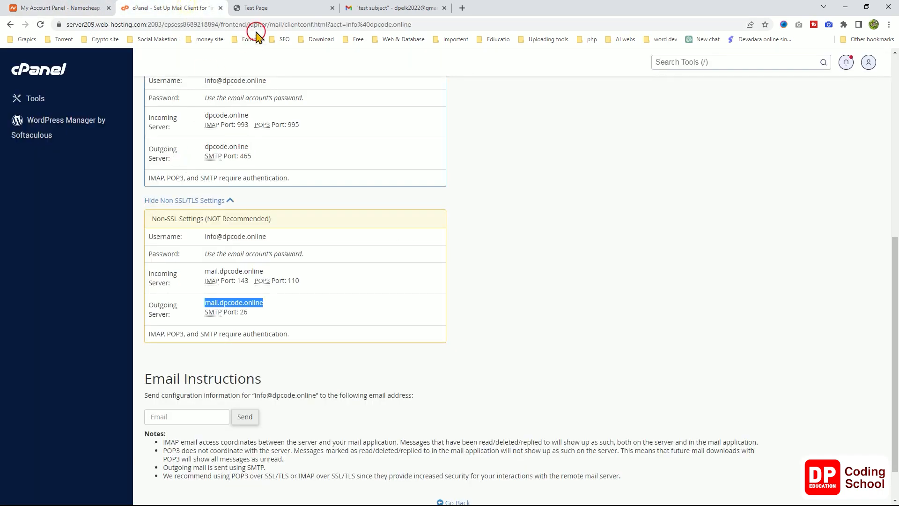
left_click(269, 8)
mouse_move(47, 57)
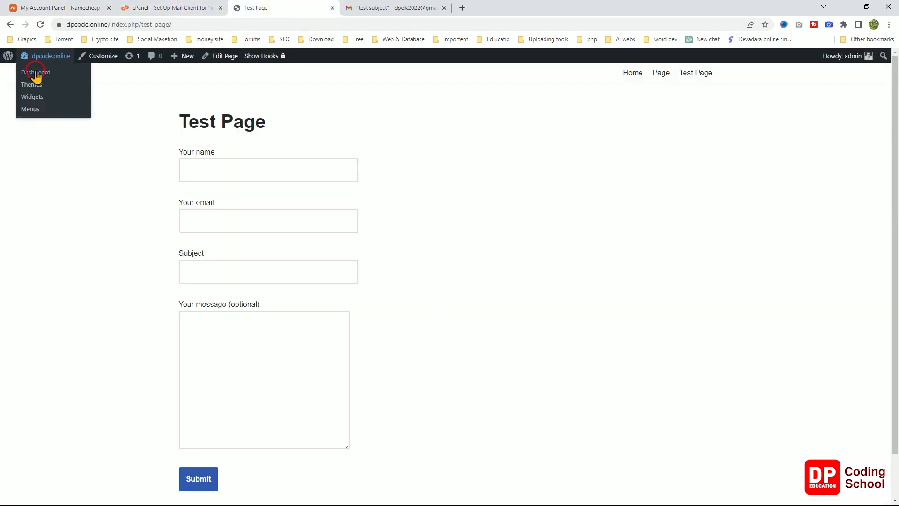
left_click(36, 76)
left_click(40, 302)
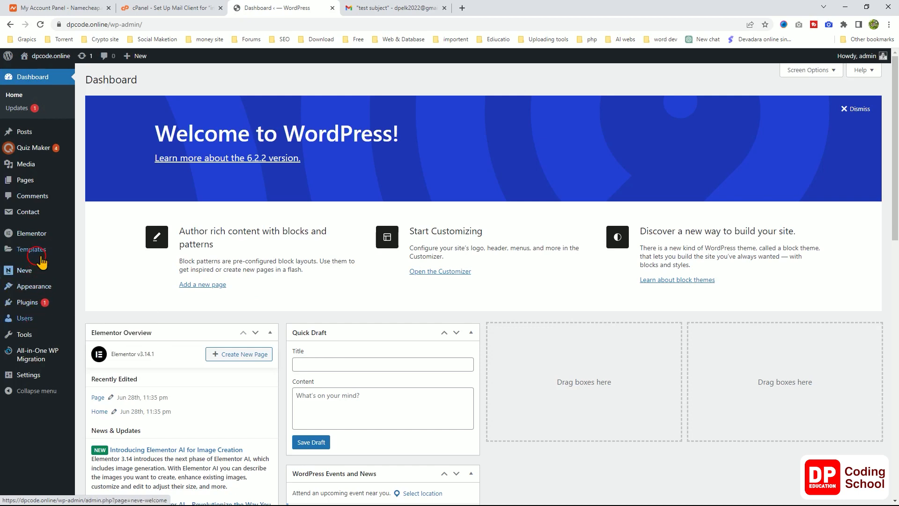
mouse_move(35, 215)
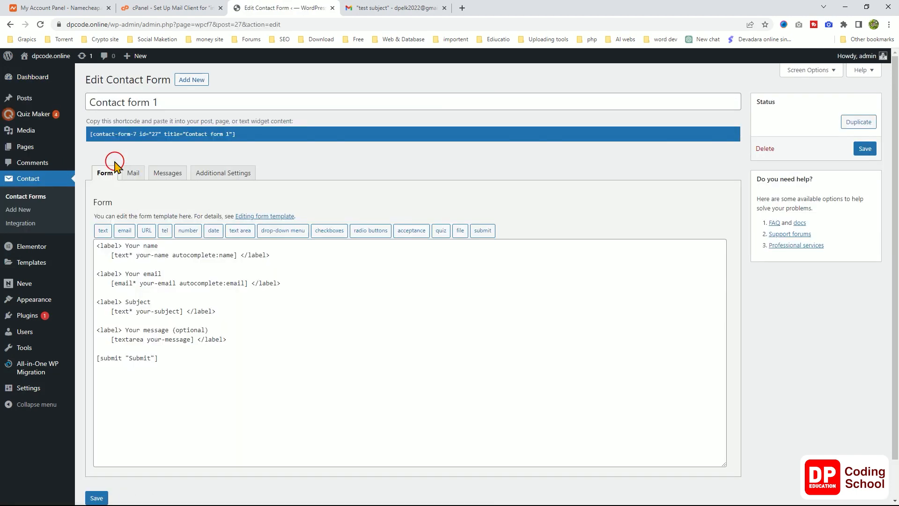
Review the Mail tab's message body and its [your-name] mail-tag.
left_click(132, 173)
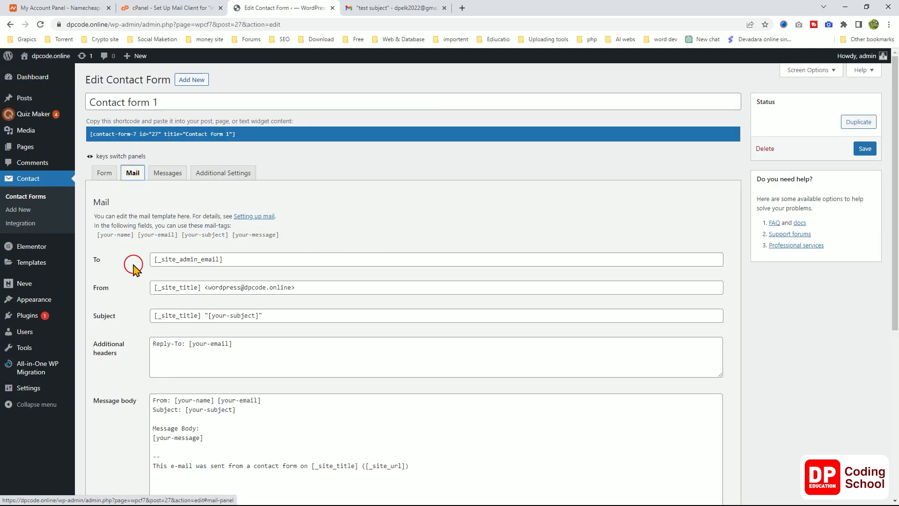
scroll(133, 264, "down", 2)
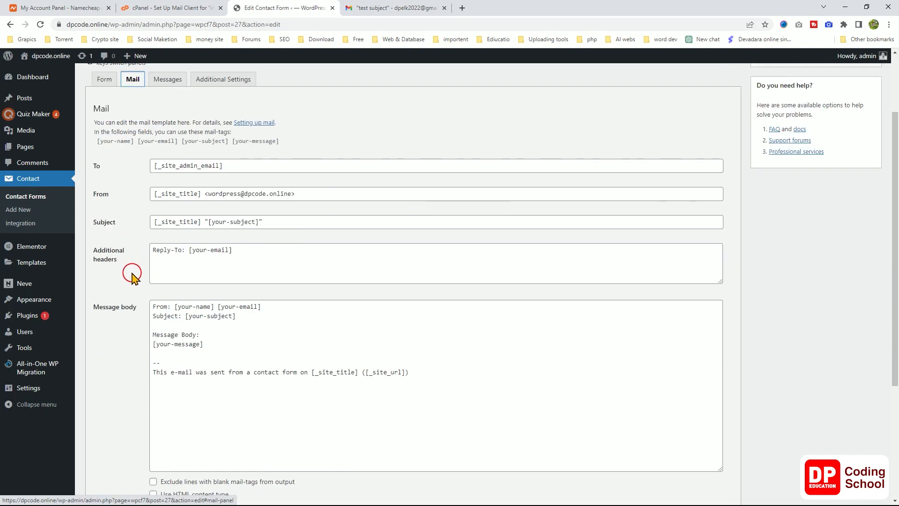
scroll(133, 276, "down", 2)
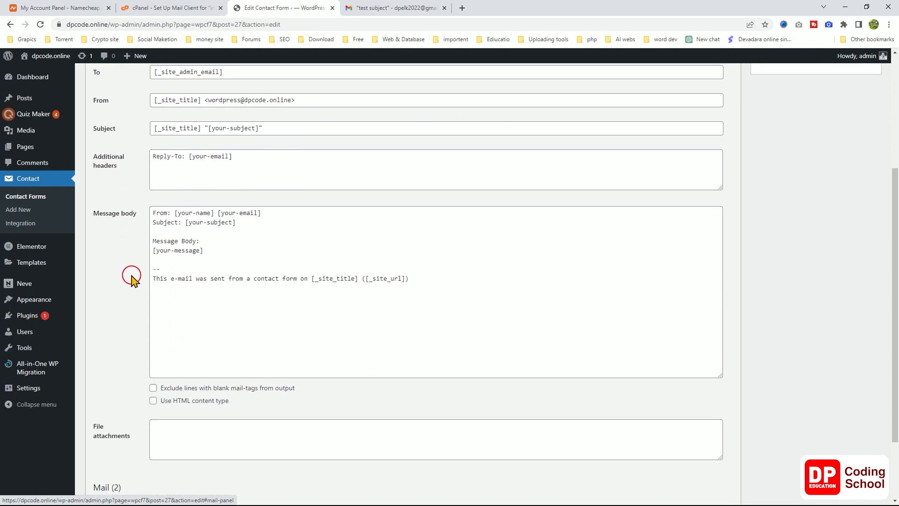
double_click(160, 214)
double_click(199, 213)
scroll(229, 263, "up", 1)
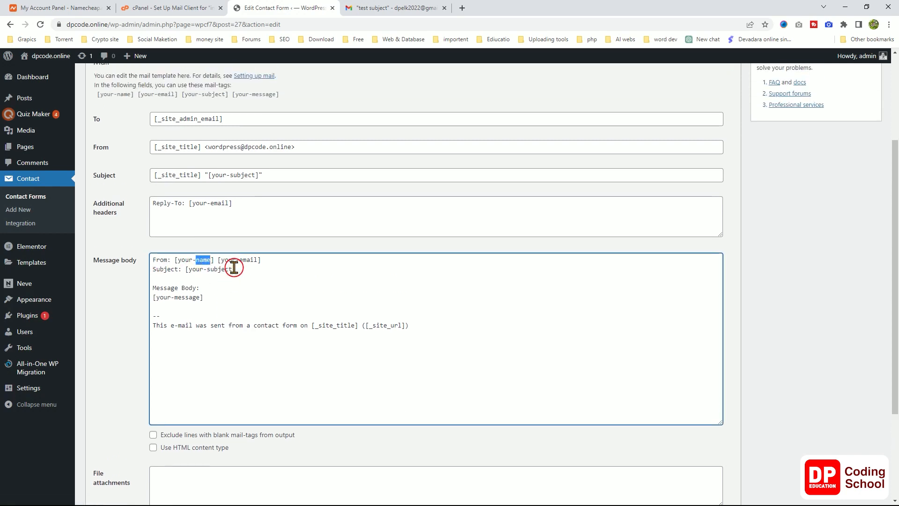
scroll(234, 239, "up", 2)
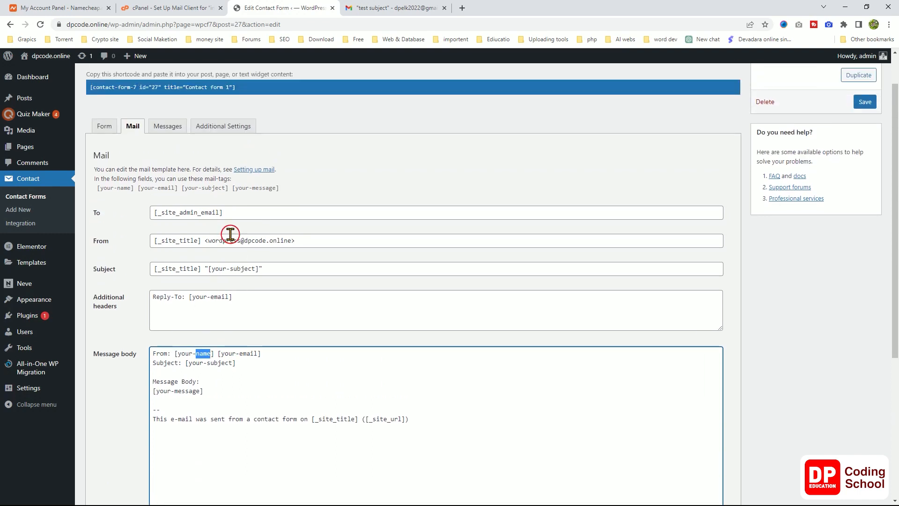
Compare the your-name and your-email field names in the Form tab with the Mail template.
left_click(104, 126)
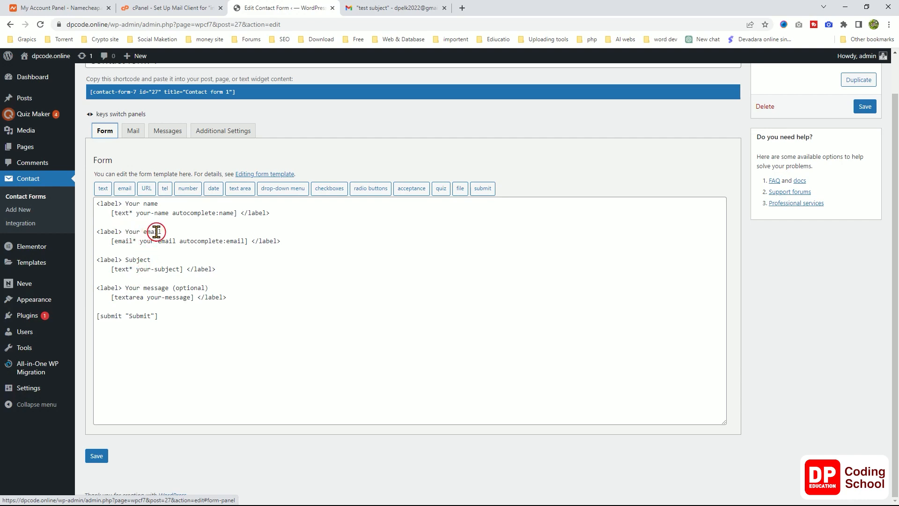
left_click_drag(179, 241, 140, 241)
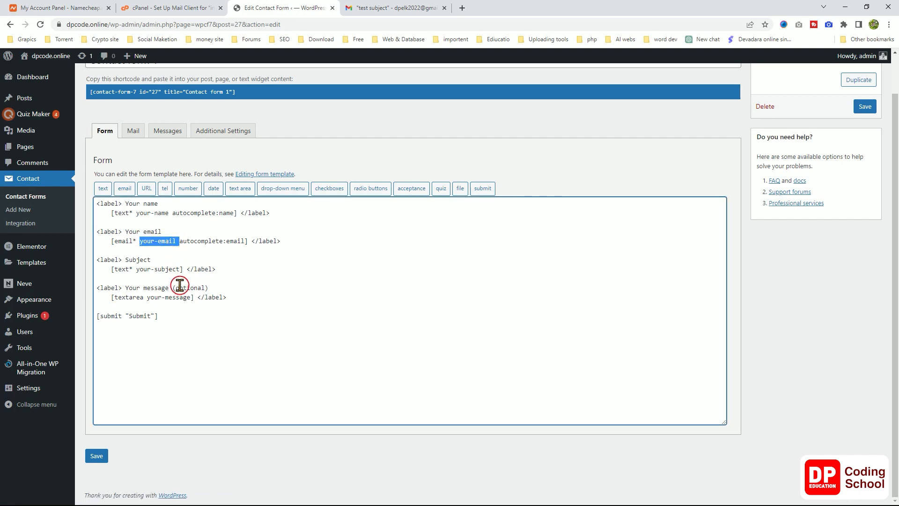
left_click_drag(169, 213, 139, 213)
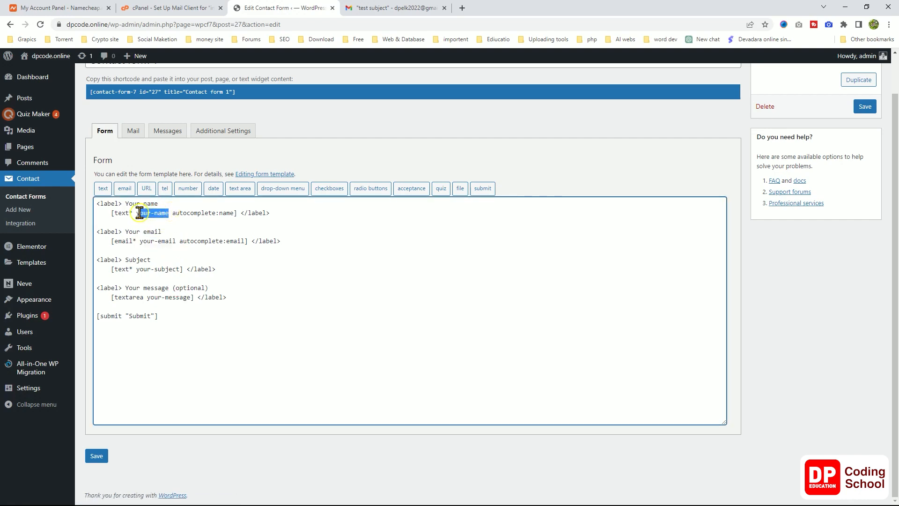
left_click(133, 131)
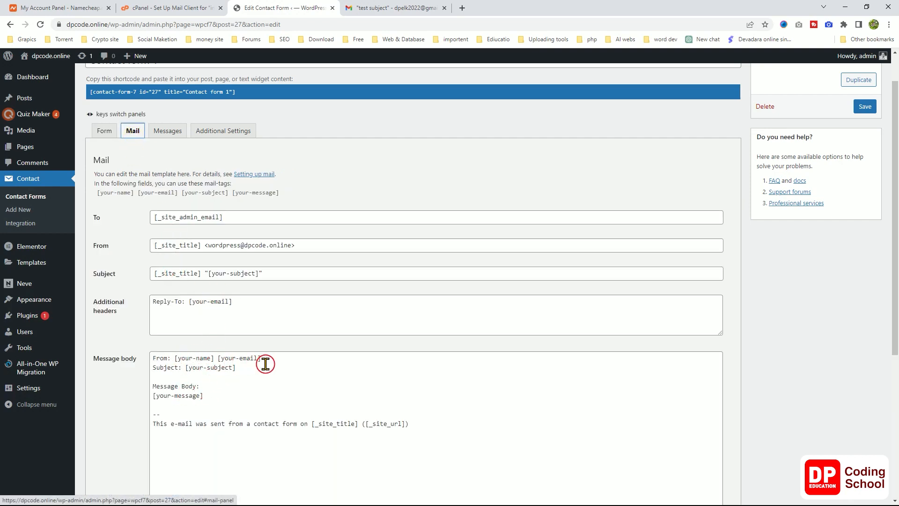
scroll(256, 392, "down", 2)
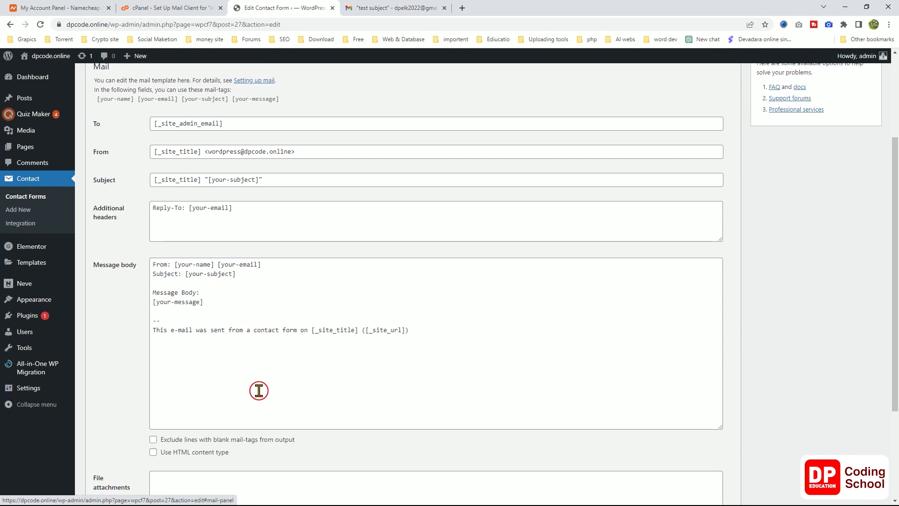
scroll(259, 391, "up", 2)
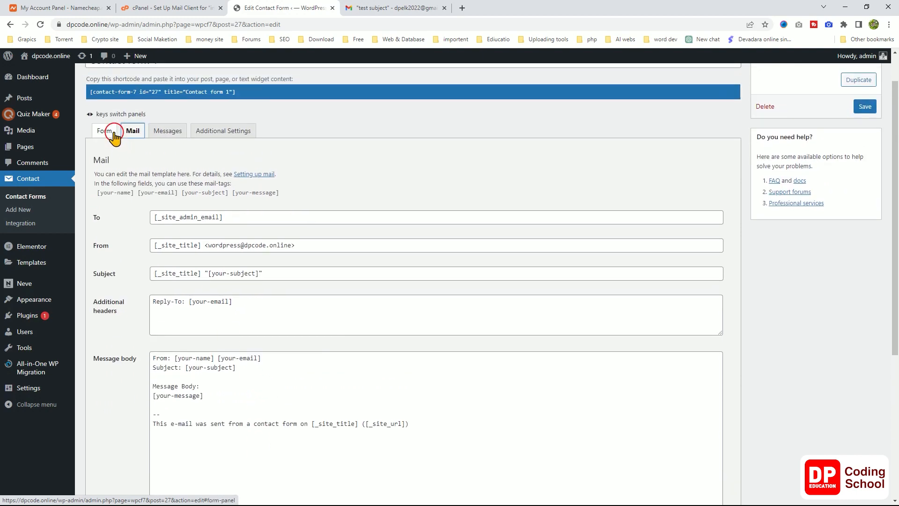
Duplicate the Your name field block directly below itself in the form template.
left_click(113, 136)
left_click(242, 267)
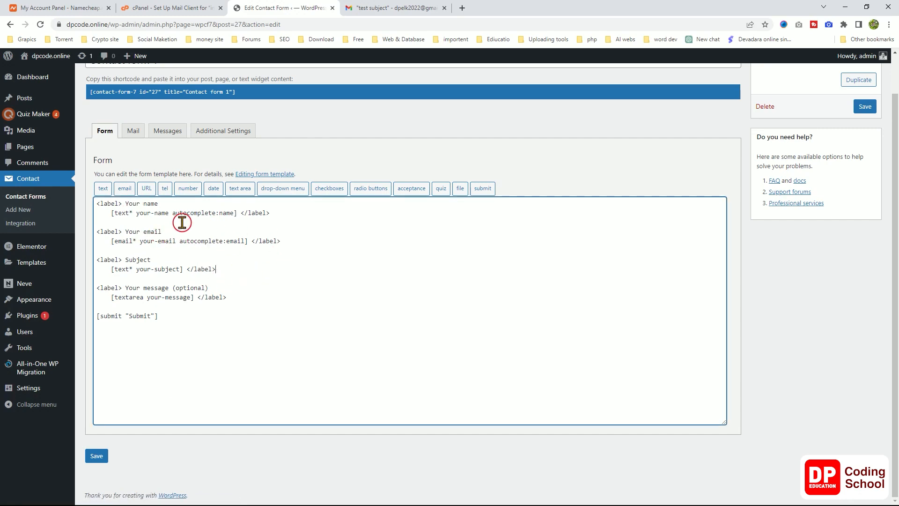
left_click_drag(272, 213, 96, 202)
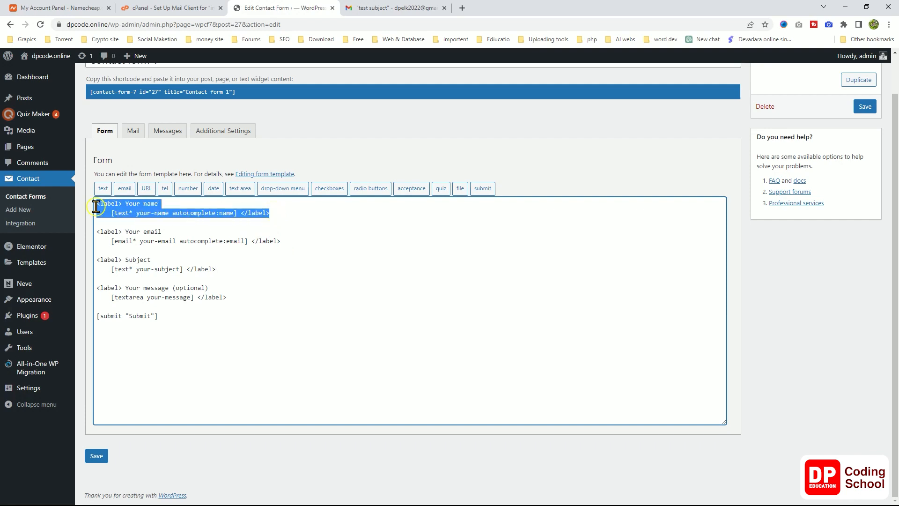
right_click(143, 217)
left_click(167, 251)
left_click(289, 215)
key("Return")
key("Return")
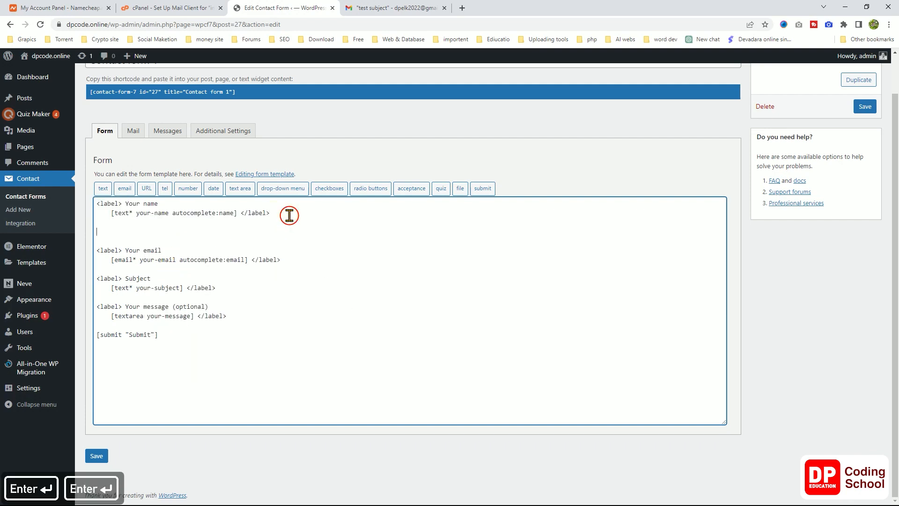
key("ctrl+v")
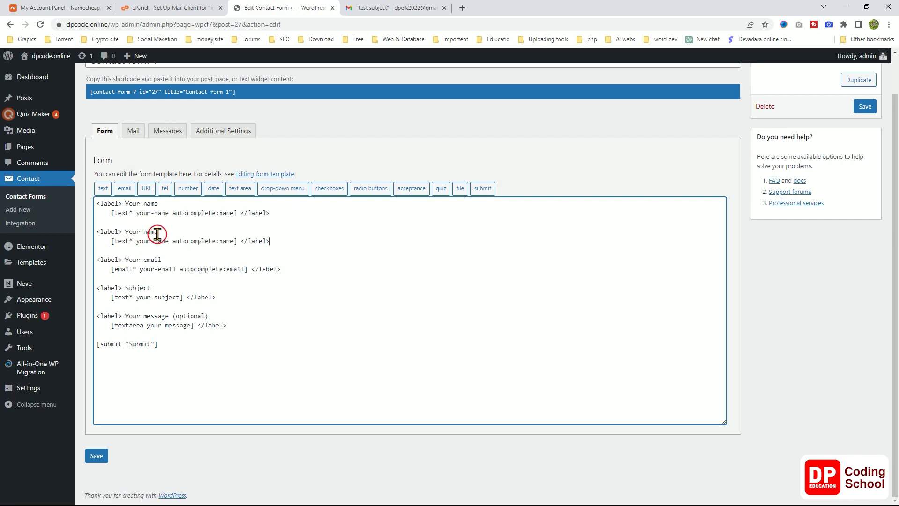
Turn the copy into a Your City field tagged [text* your-city] and save the form.
double_click(152, 232)
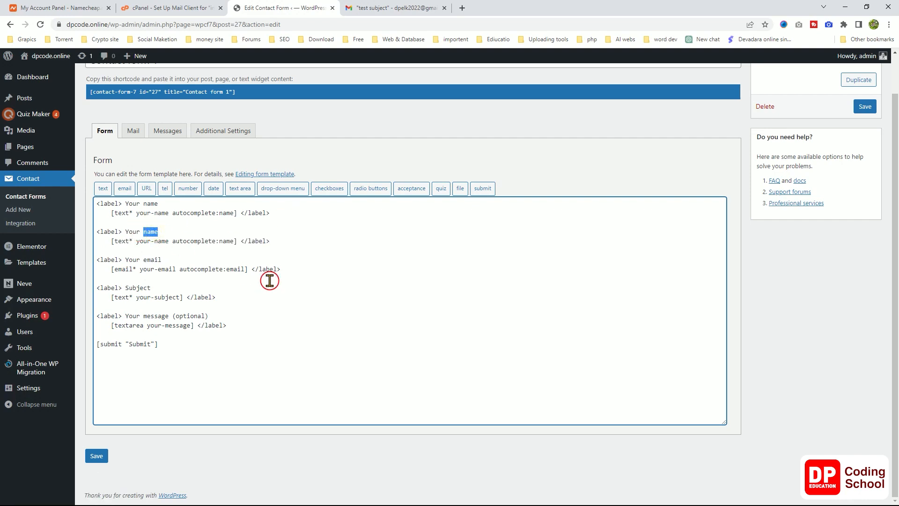
type("Ci")
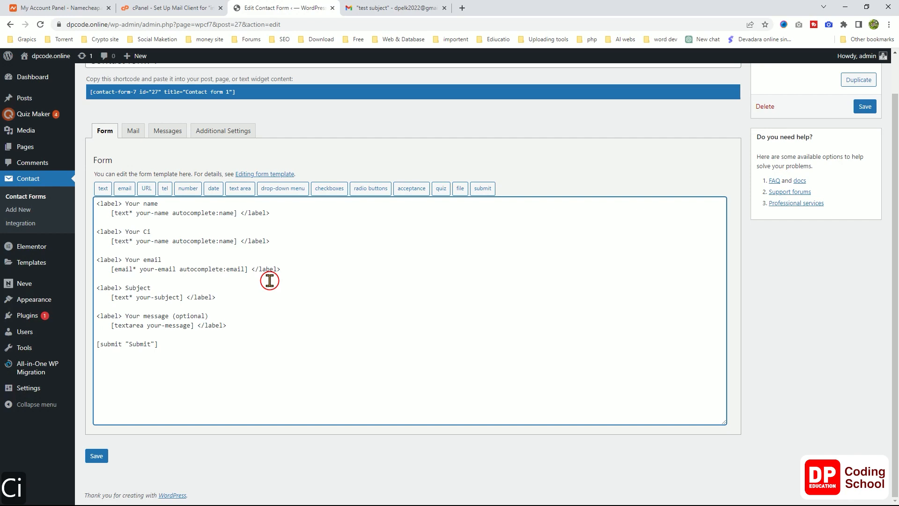
type("ty")
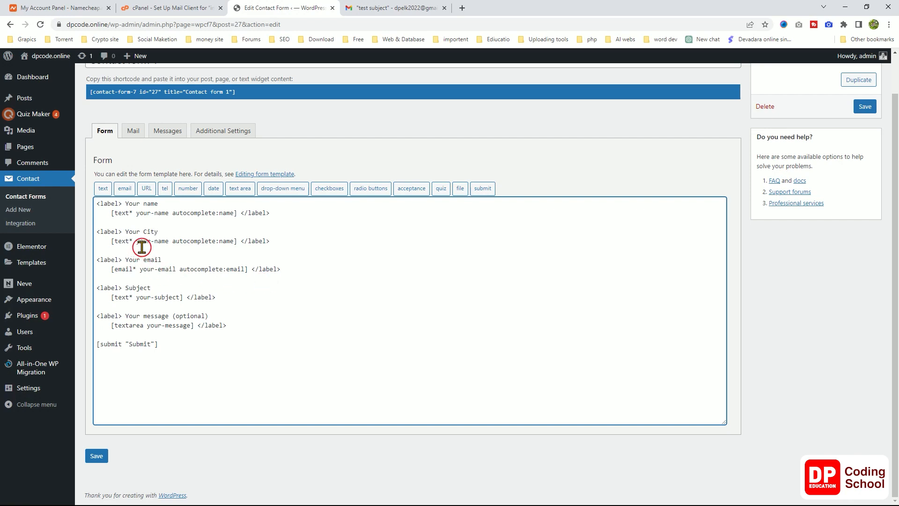
double_click(160, 241)
type("ci")
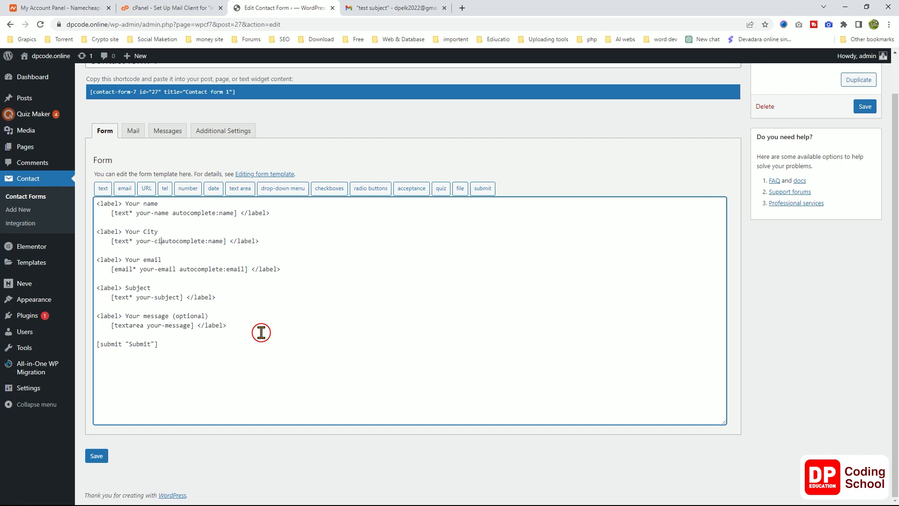
type("ty")
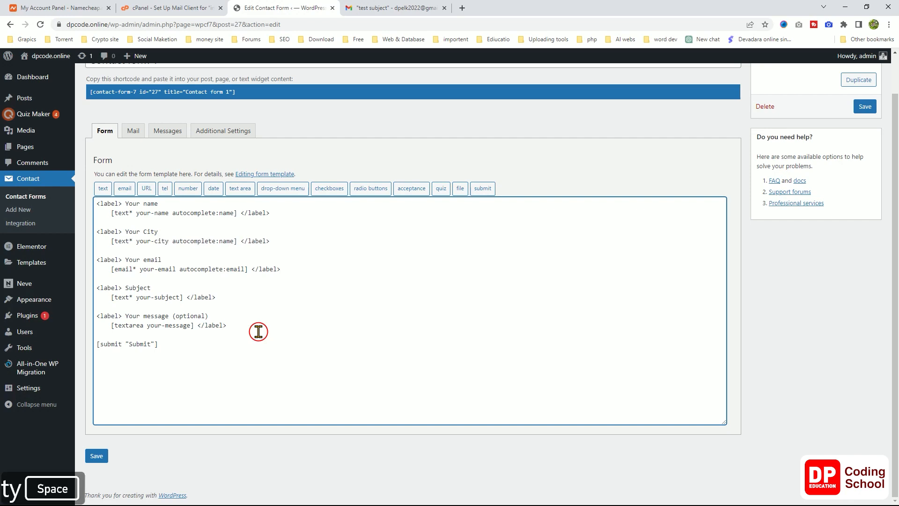
left_click(233, 241)
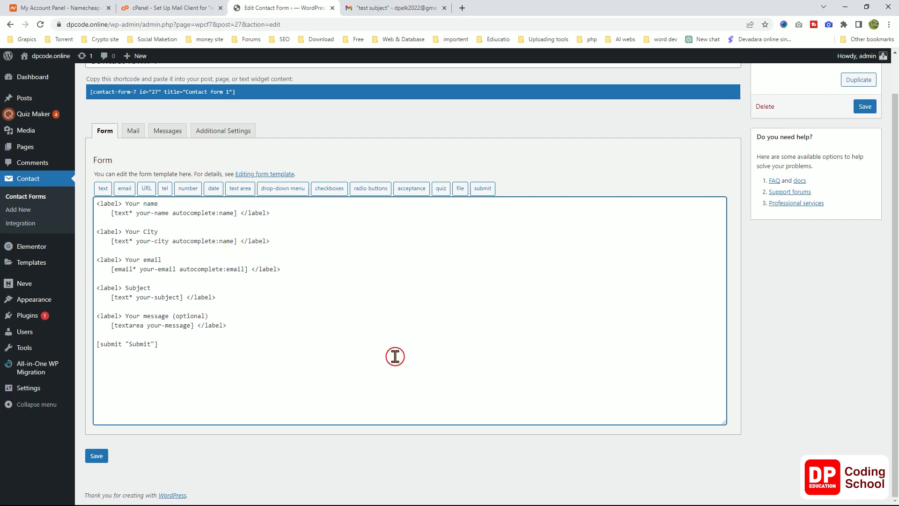
key("BackSpace")
key("BackSpace")
key("BackSpace")
key("BackSpace")
key("BackSpace")
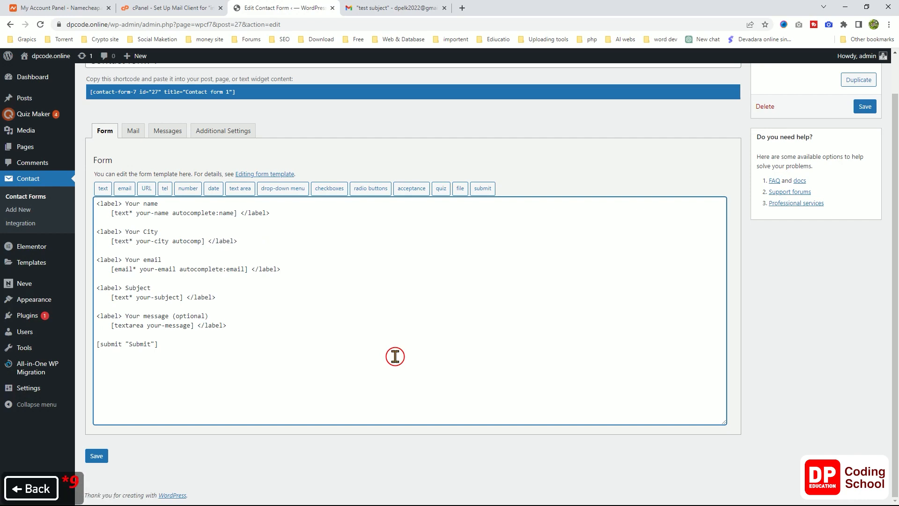
key("BackSpace")
key("BackSpace")
key("BackSpace")
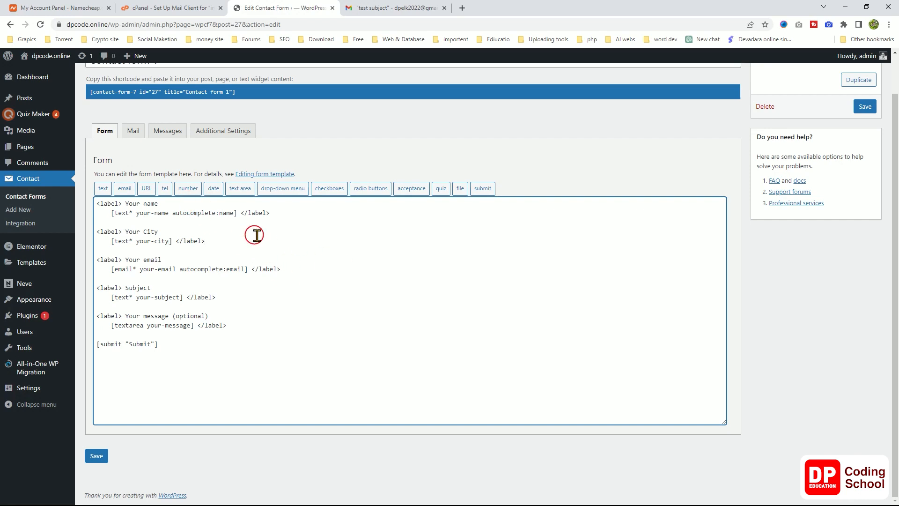
left_click(861, 107)
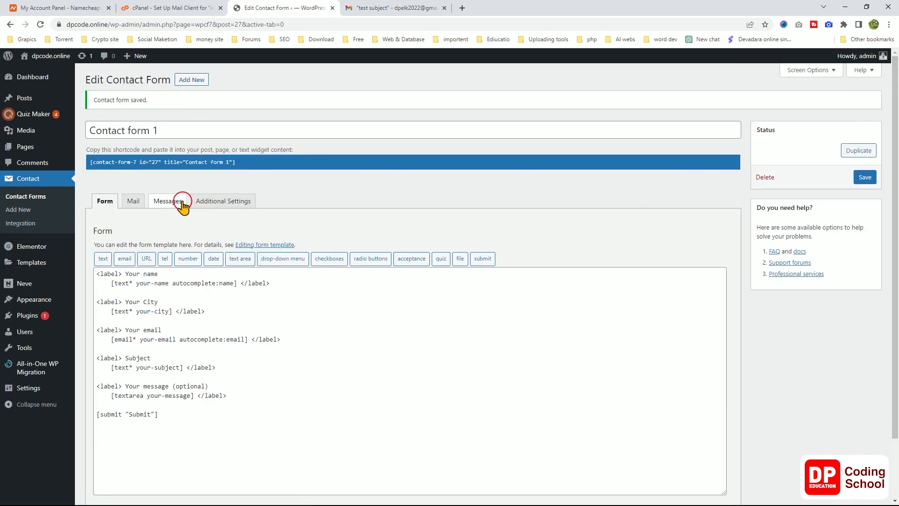
Duplicate the Subject line in the Mail tab's message body onto a new line below it.
left_click(134, 201)
scroll(280, 316, "down", 4)
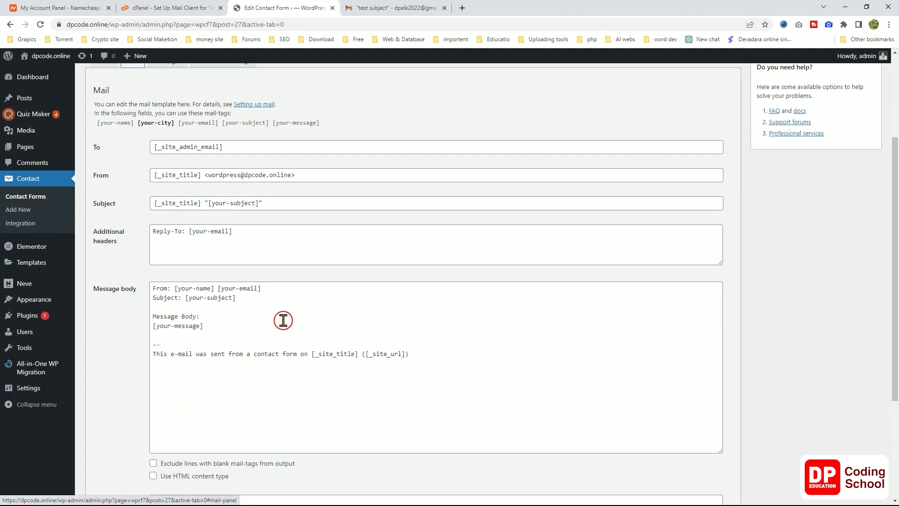
left_click(262, 245)
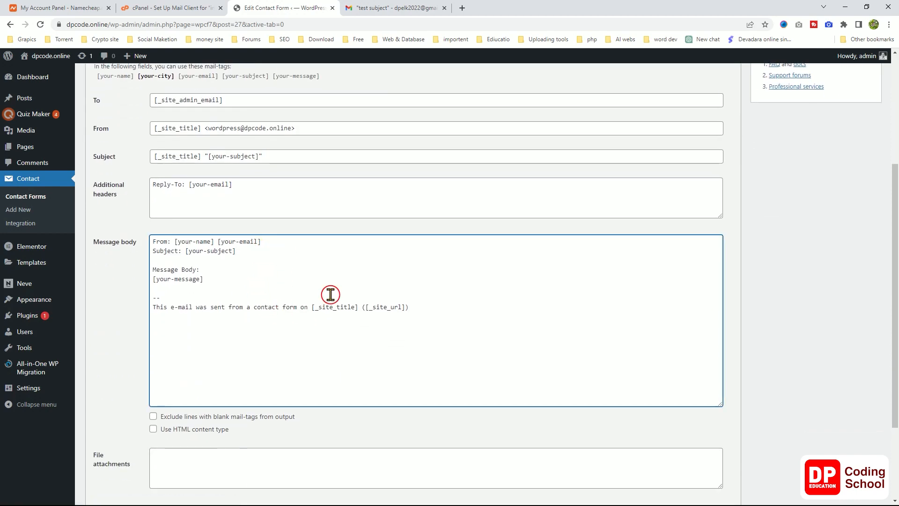
key("Return")
key("shift+Up")
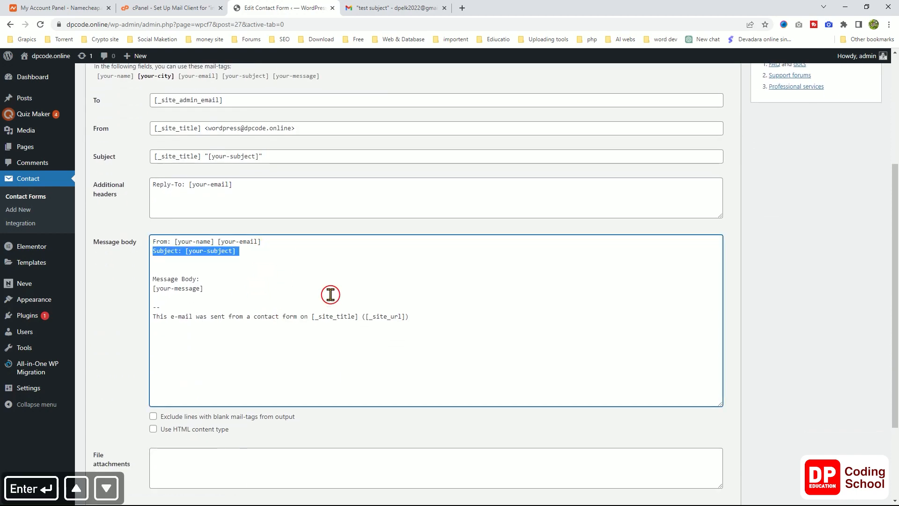
key("ctrl+c")
key("Down")
key("ctrl+v")
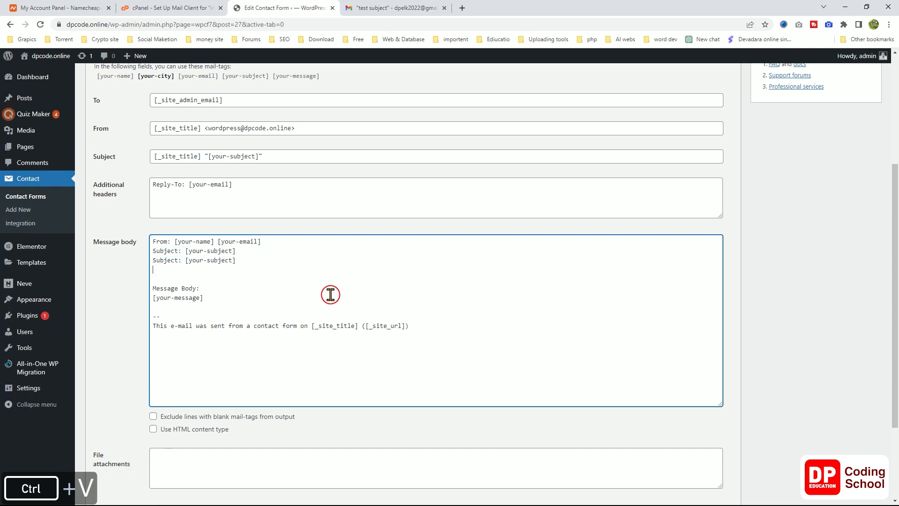
Change the duplicated line to City: [your-city] and save the form.
triple_click(157, 260)
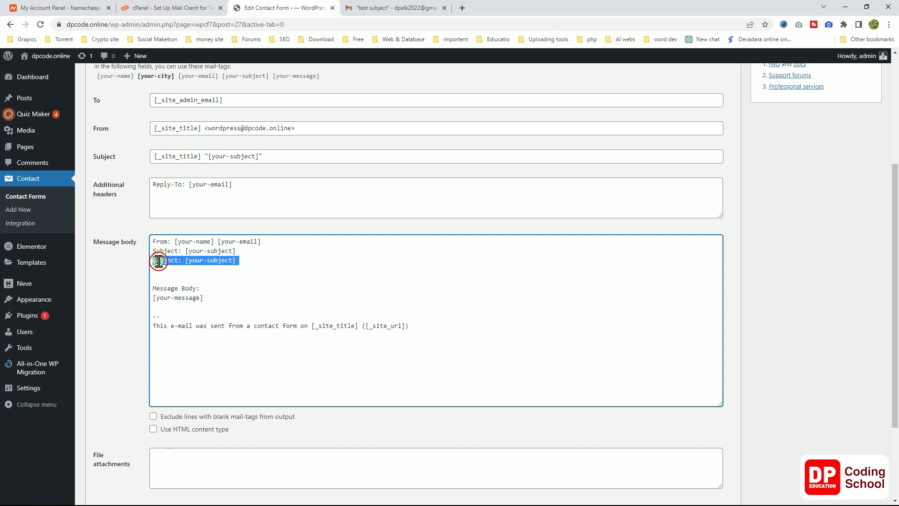
double_click(175, 261)
key("BackSpace")
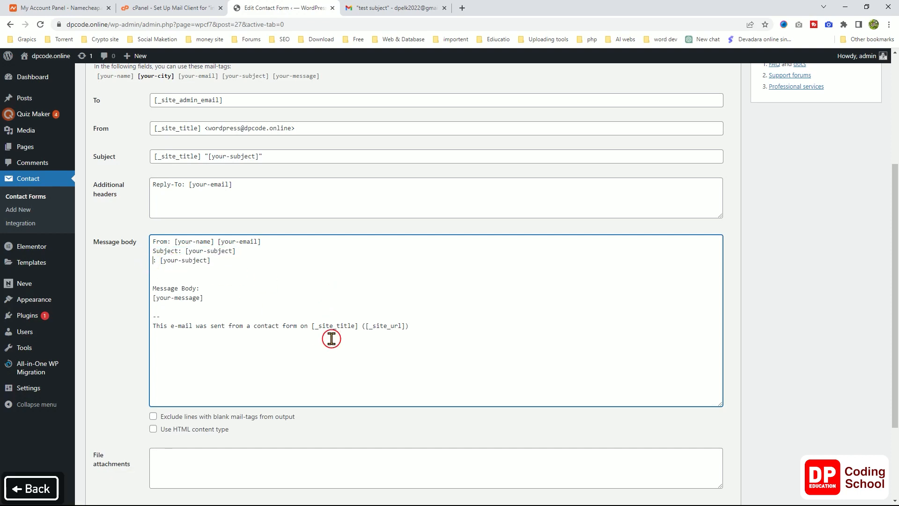
type("City")
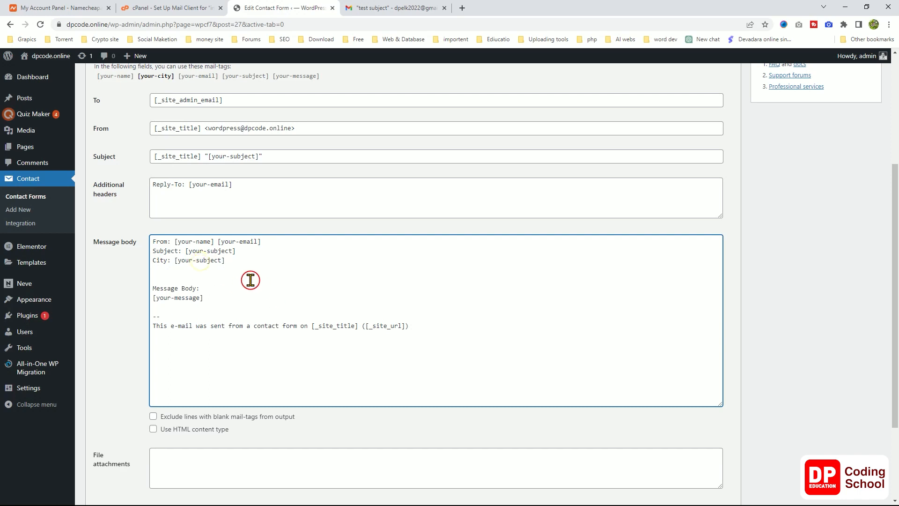
double_click(213, 260)
type("city")
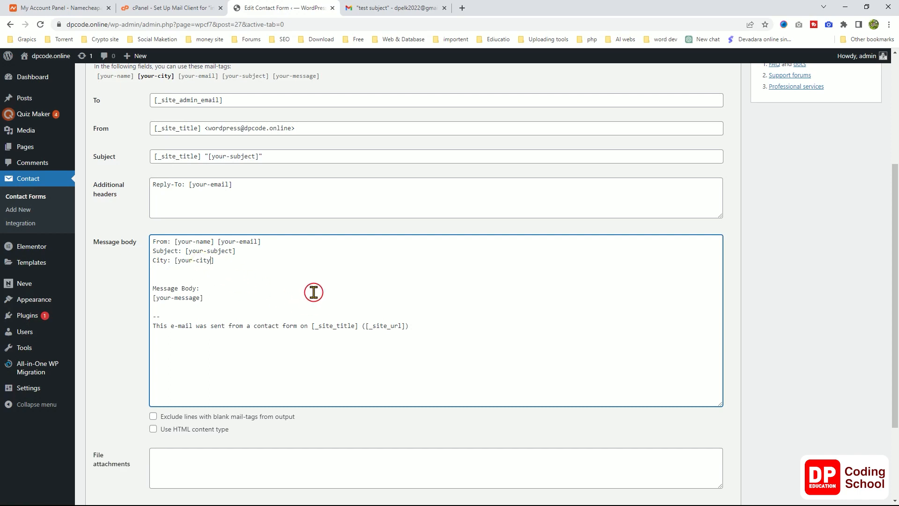
scroll(316, 273, "down", 3)
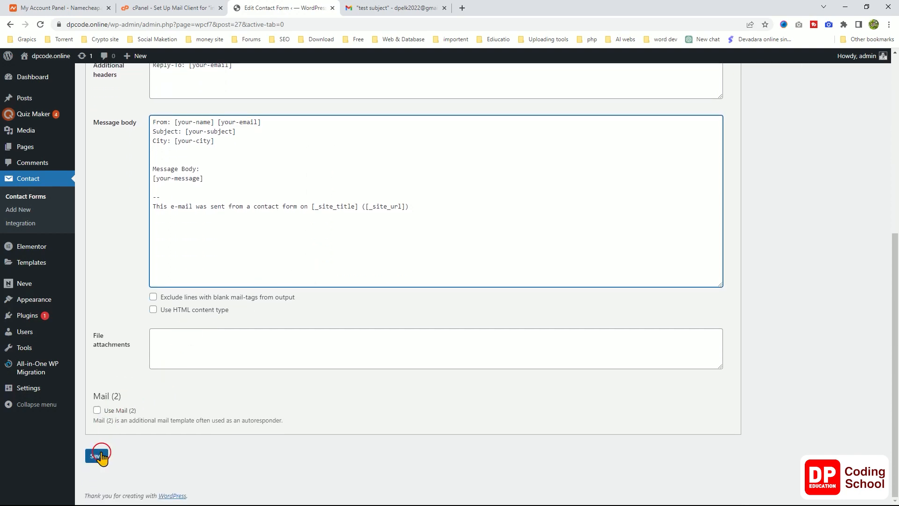
left_click(97, 455)
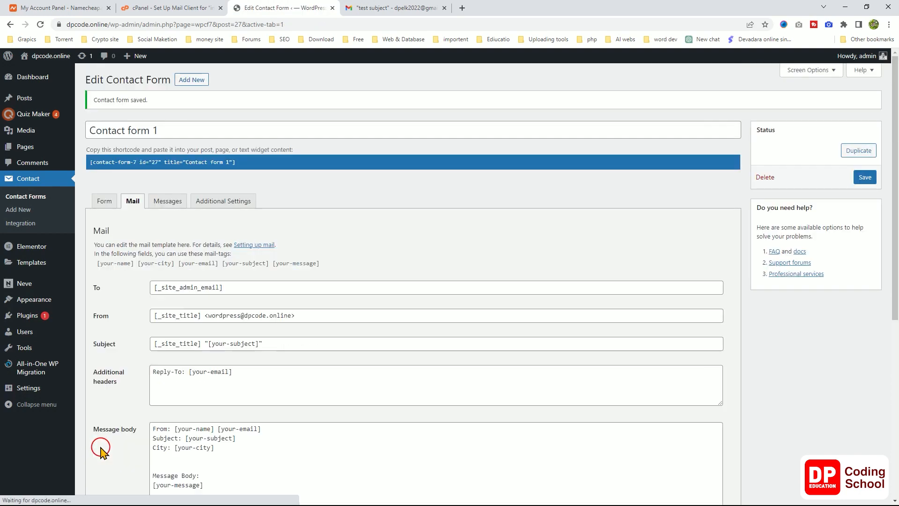
Open the All Pages list in a new tab and view the Test Page on the live site.
left_click(346, 9)
left_click(277, 9)
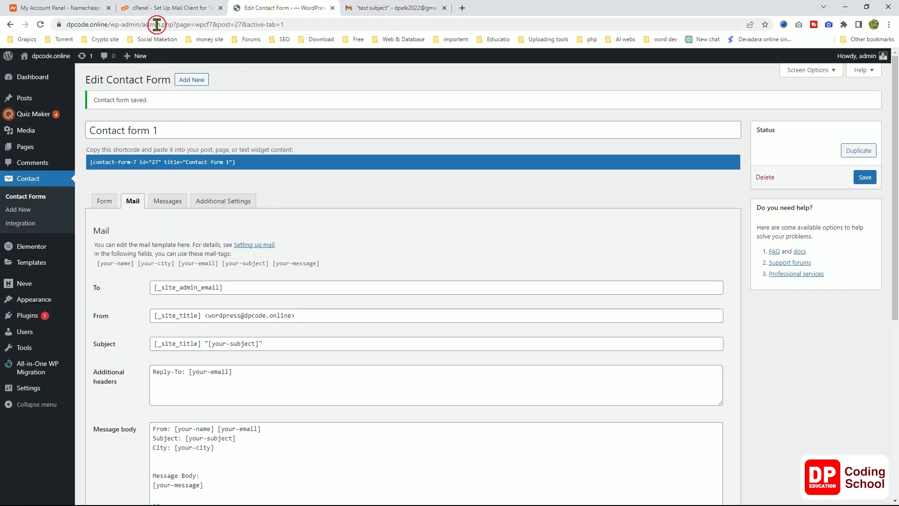
mouse_move(38, 147)
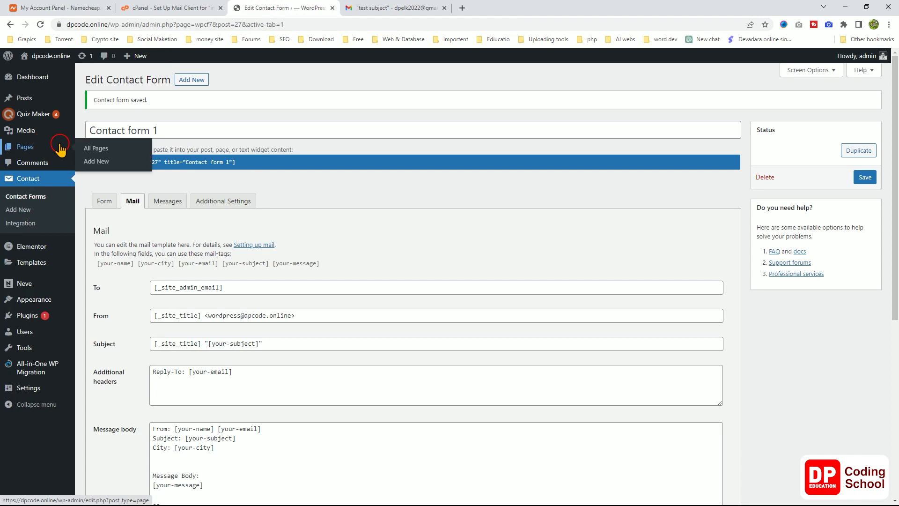
right_click(82, 150)
left_click(113, 152)
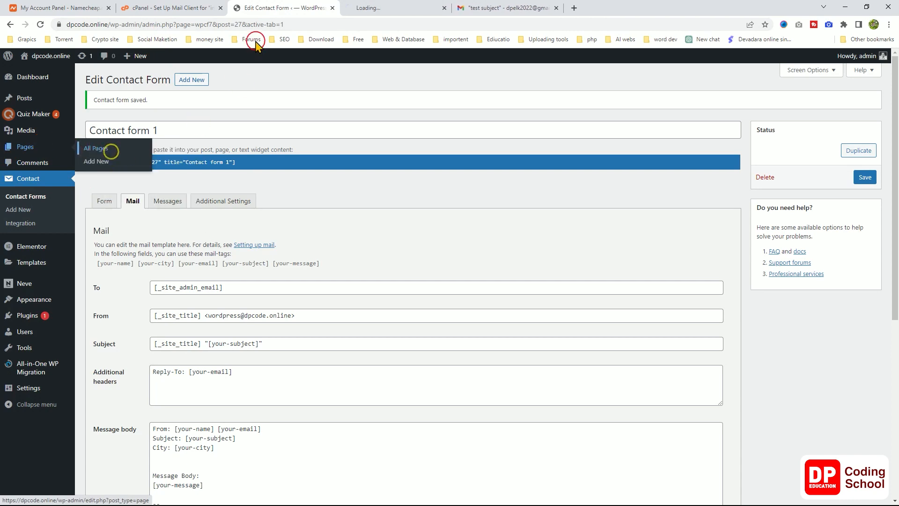
left_click(395, 7)
mouse_move(124, 207)
left_click(179, 217)
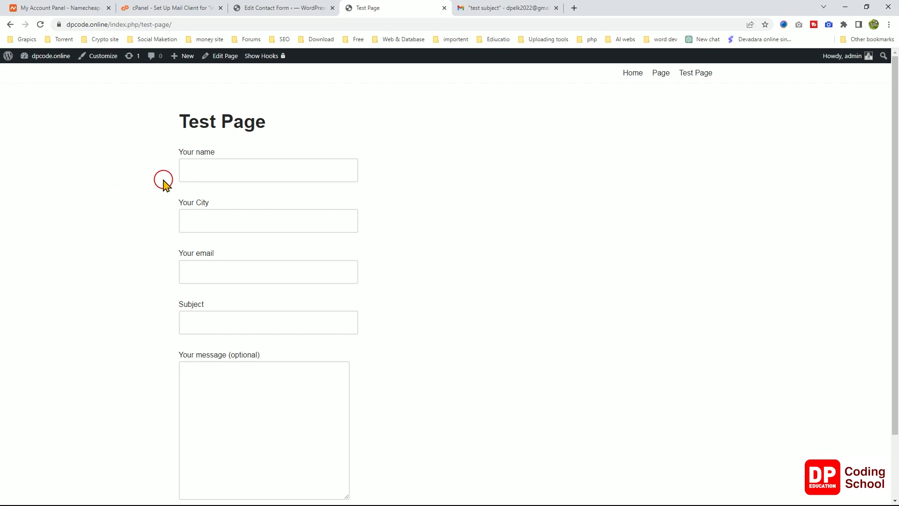
Fill in the contact form's name, the city 'nugegoda' and the email address.
left_click(189, 171)
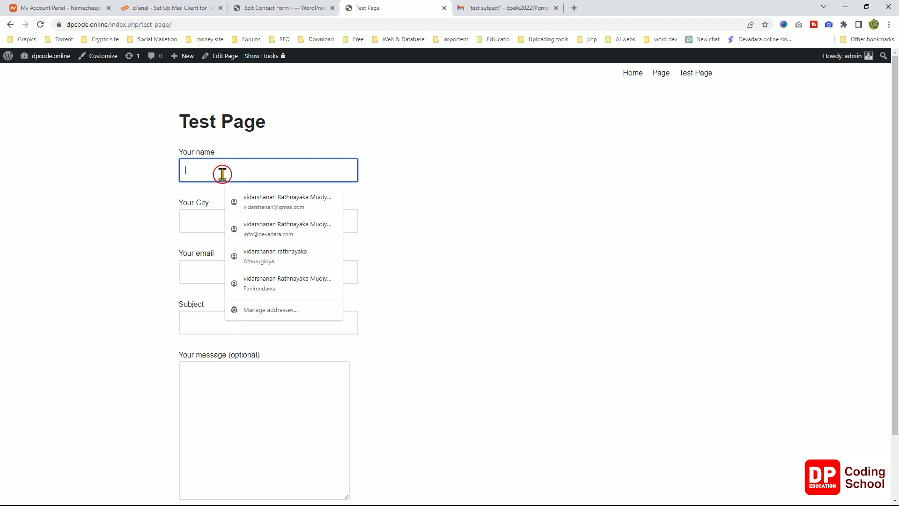
type("te")
left_click(247, 197)
type("01")
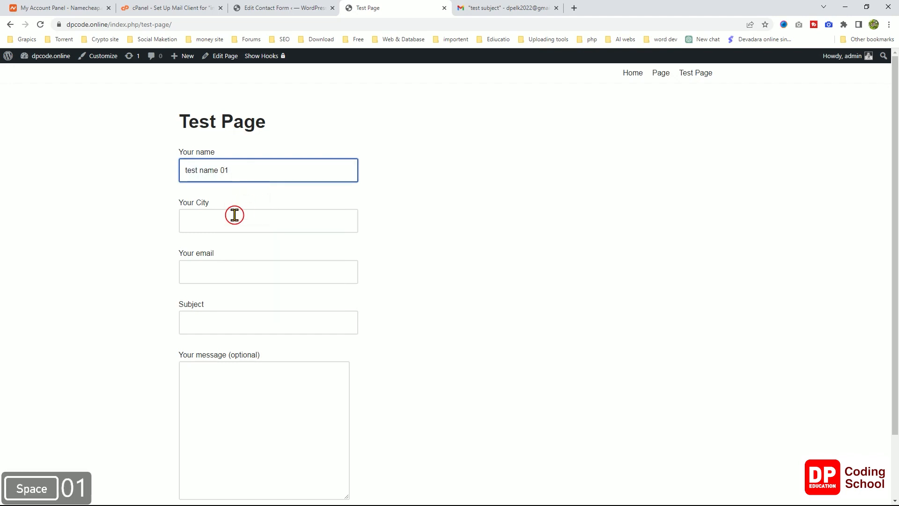
left_click(232, 219)
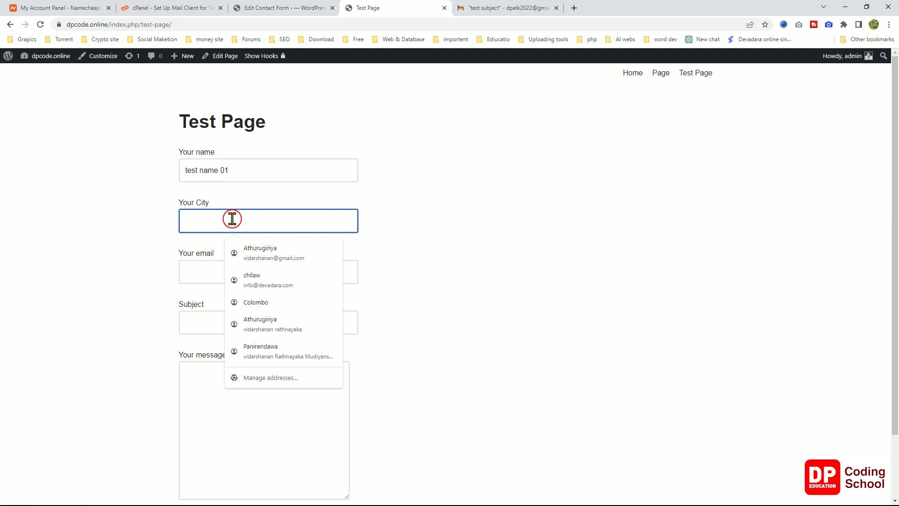
type("n")
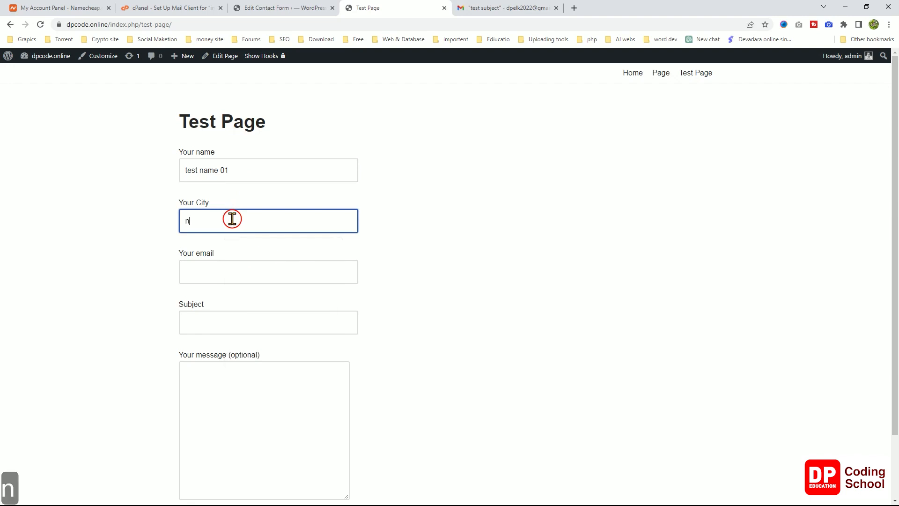
type("uge")
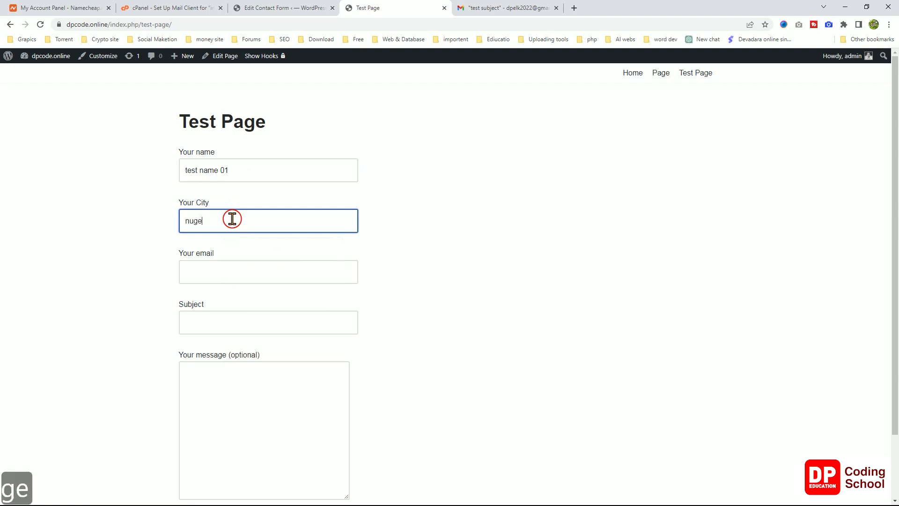
type("goda")
left_click(233, 271)
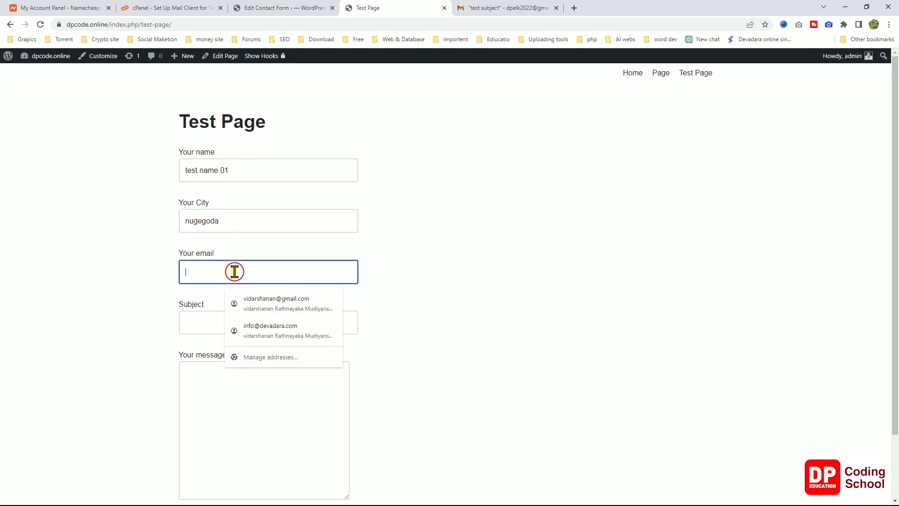
type("123@abc.lk")
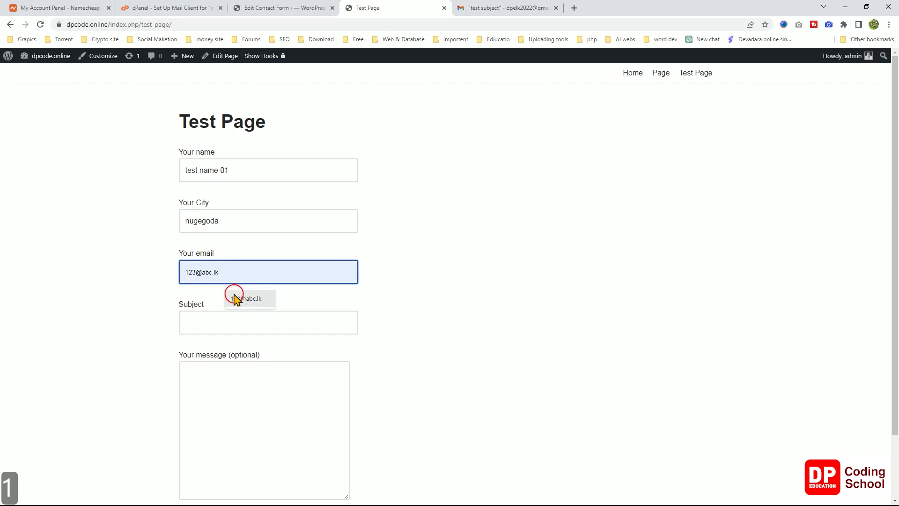
left_click(233, 294)
Enter the subject 'city test' and the message 'fffs', then submit the form.
left_click(216, 321)
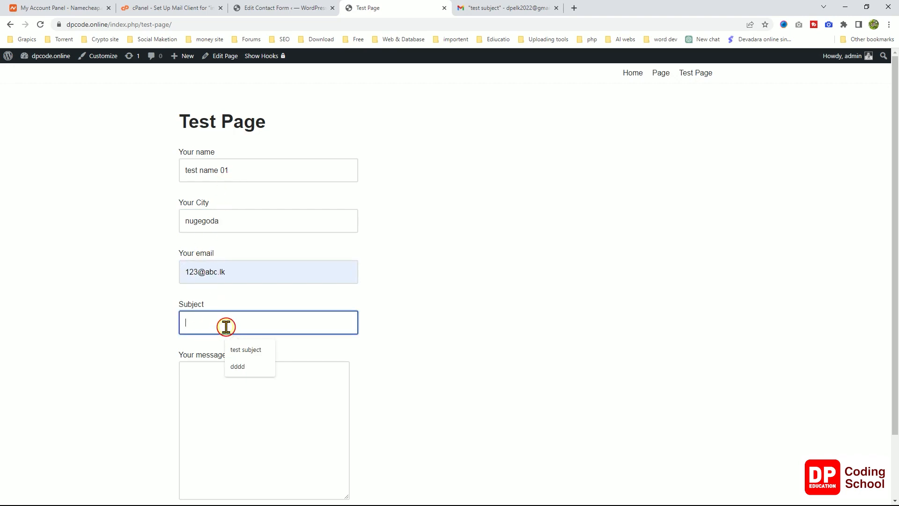
type("ty")
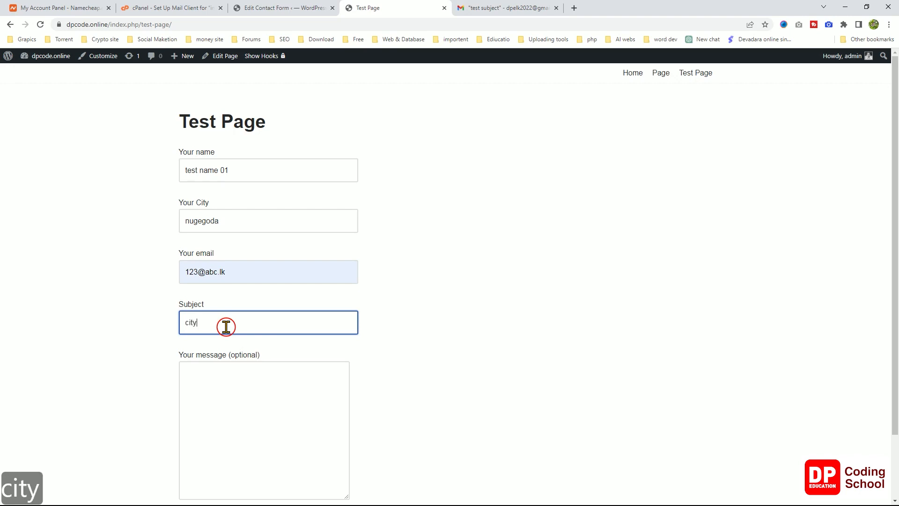
type(" text")
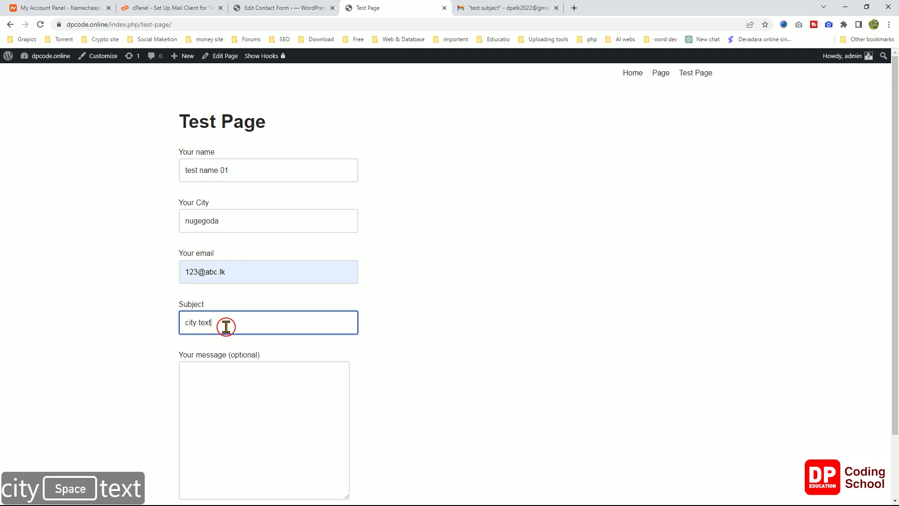
key("BackSpace")
key("BackSpace")
type("st")
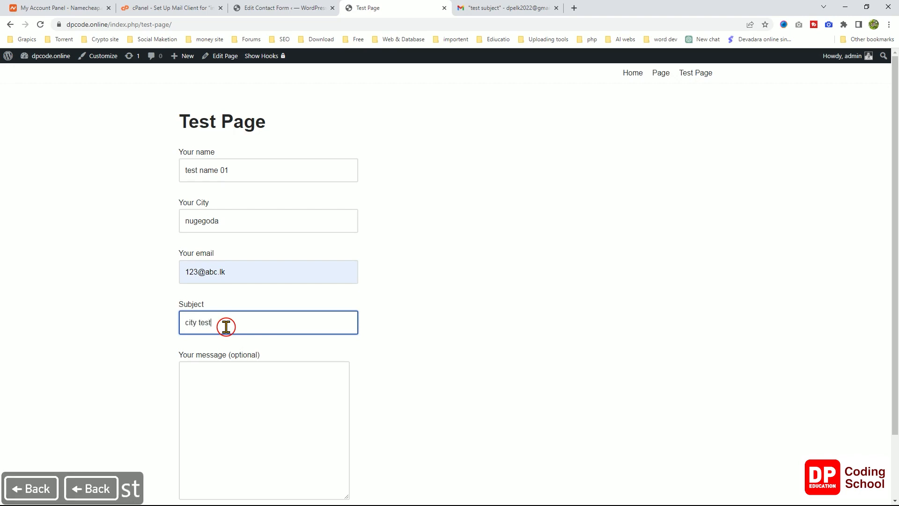
left_click(231, 378)
type("fffs")
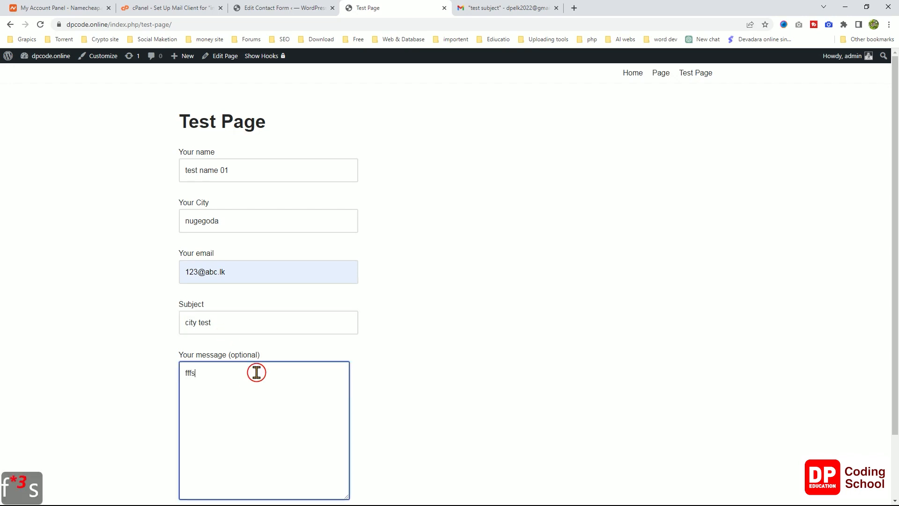
scroll(288, 376, "down", 2)
left_click(212, 452)
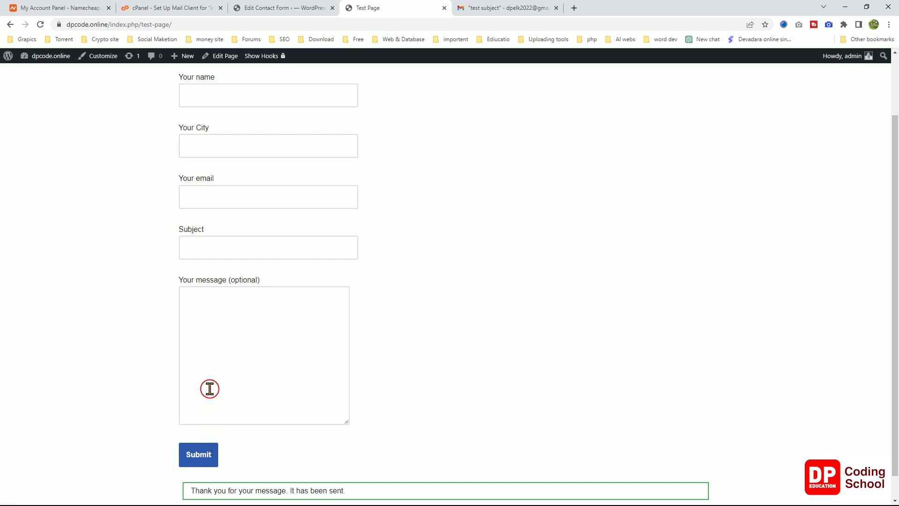
left_click(517, 6)
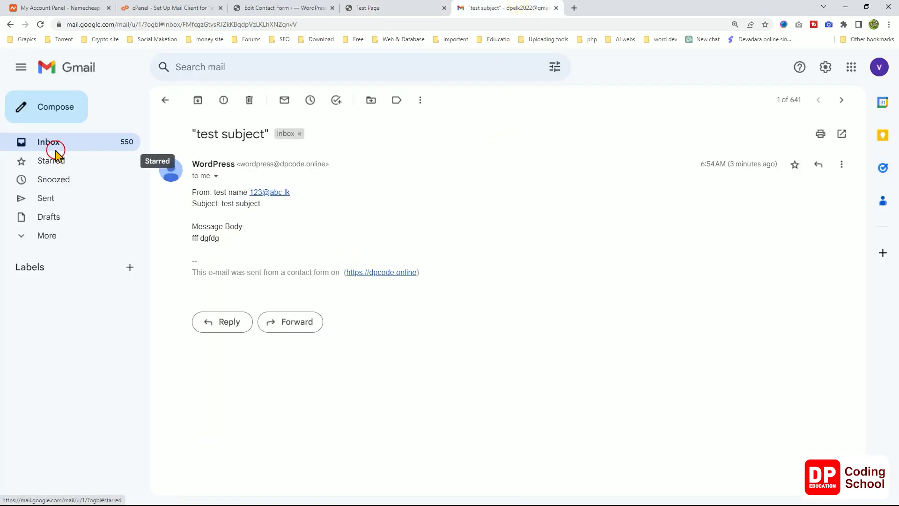
Open the 'city test' email in Gmail, check City: nugegoda, and log back into WordPress.
left_click(57, 145)
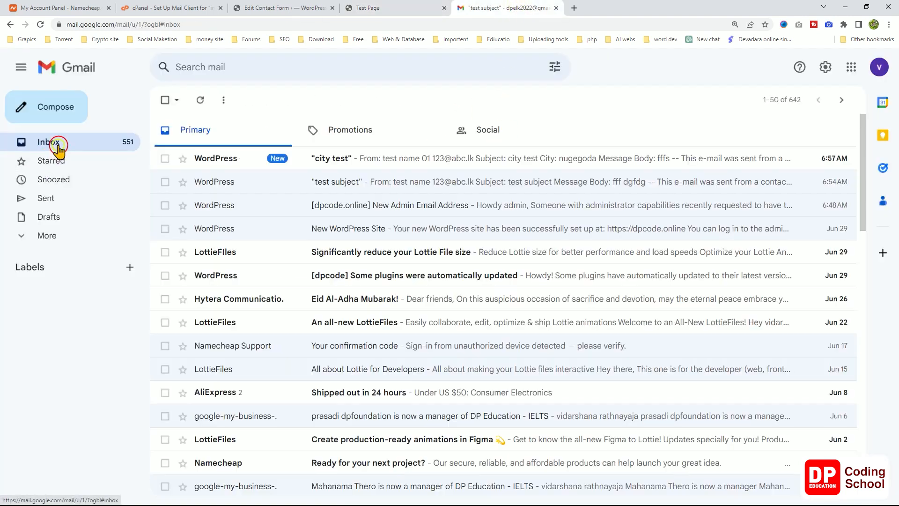
left_click(228, 157)
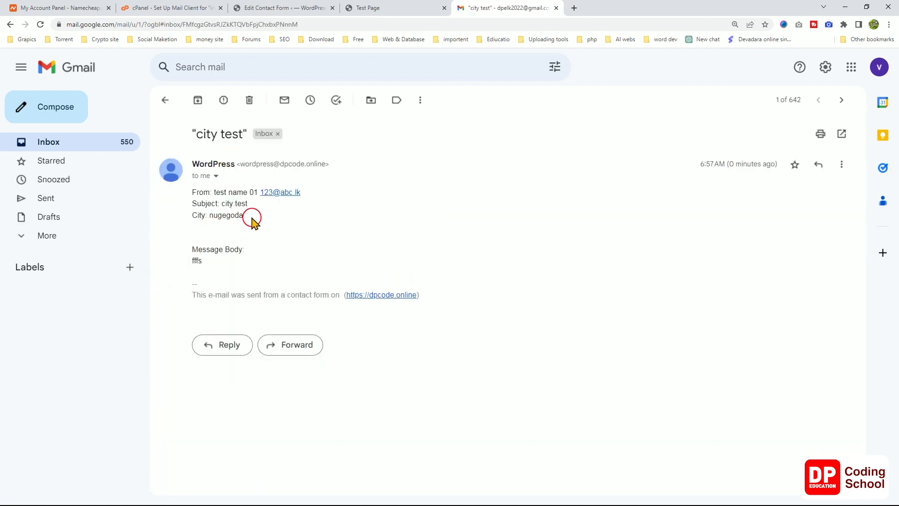
left_click_drag(252, 218, 198, 211)
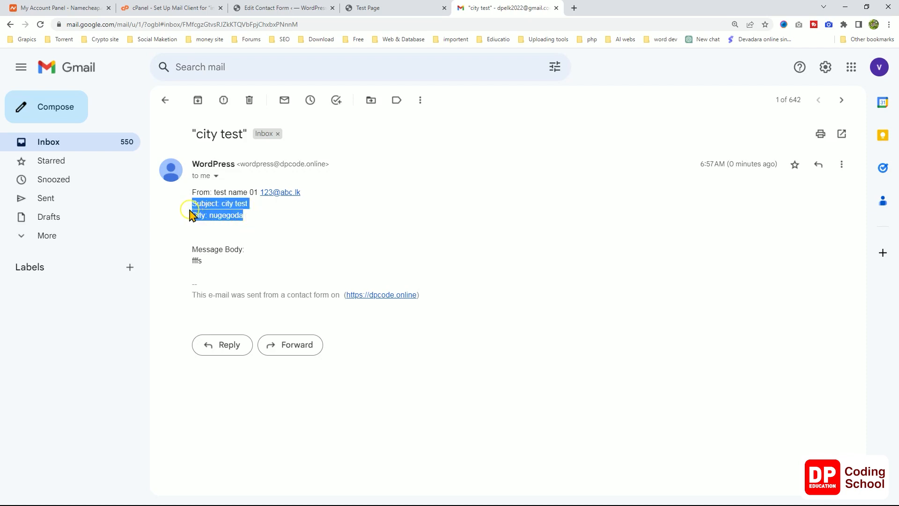
double_click(204, 215)
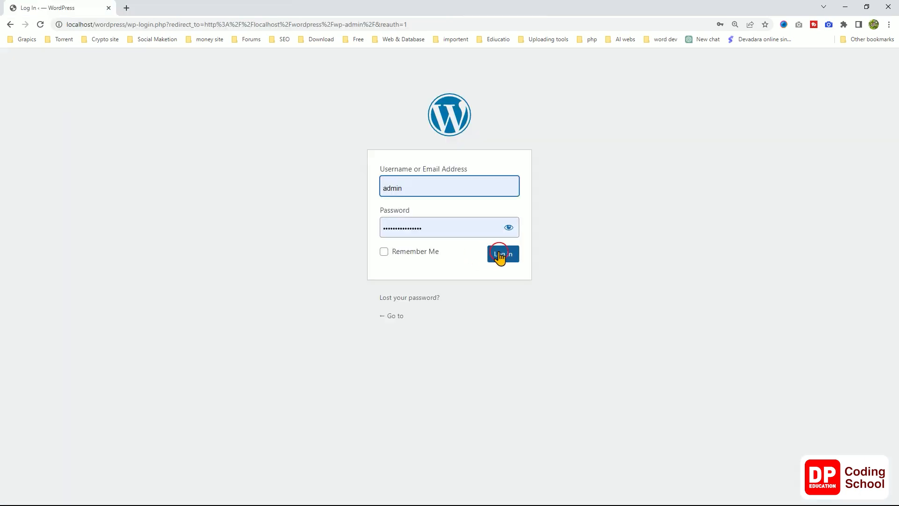
left_click(499, 255)
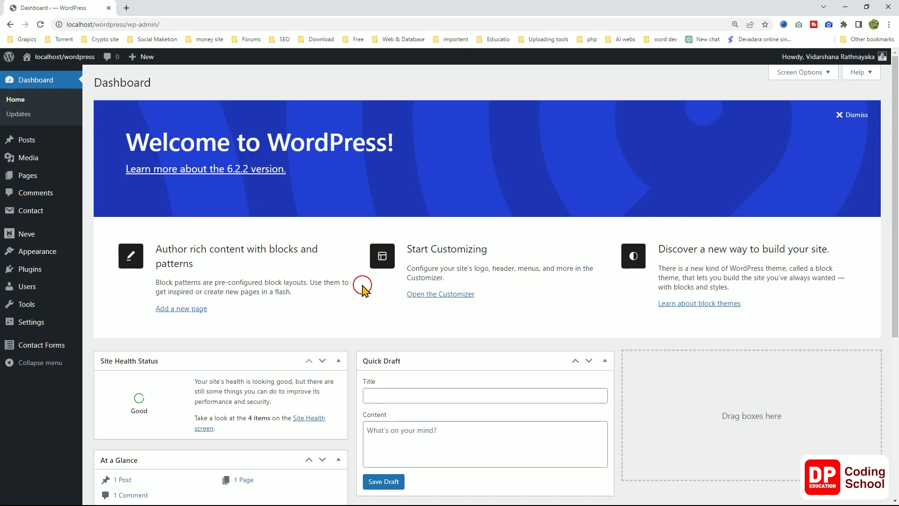
Search the plugin directory for 'elementor', then install and activate Elementor Website Builder.
mouse_move(31, 208)
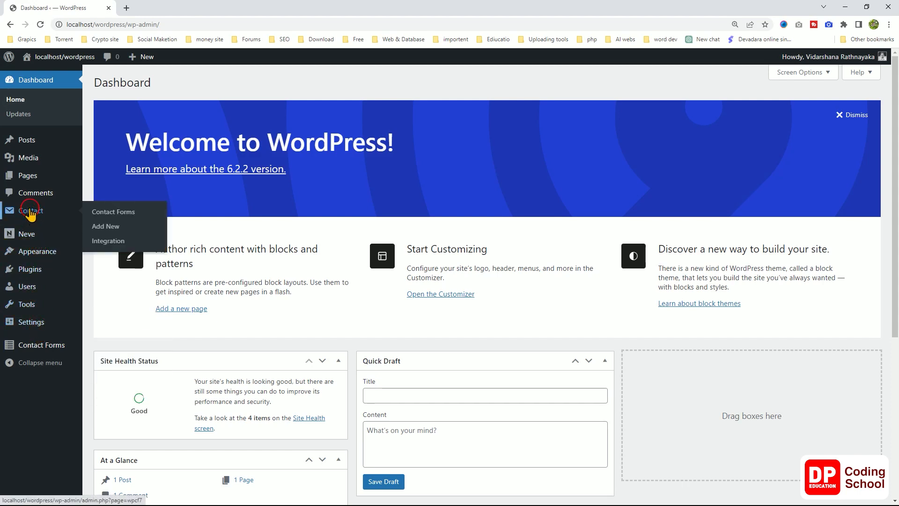
left_click(32, 269)
left_click(158, 83)
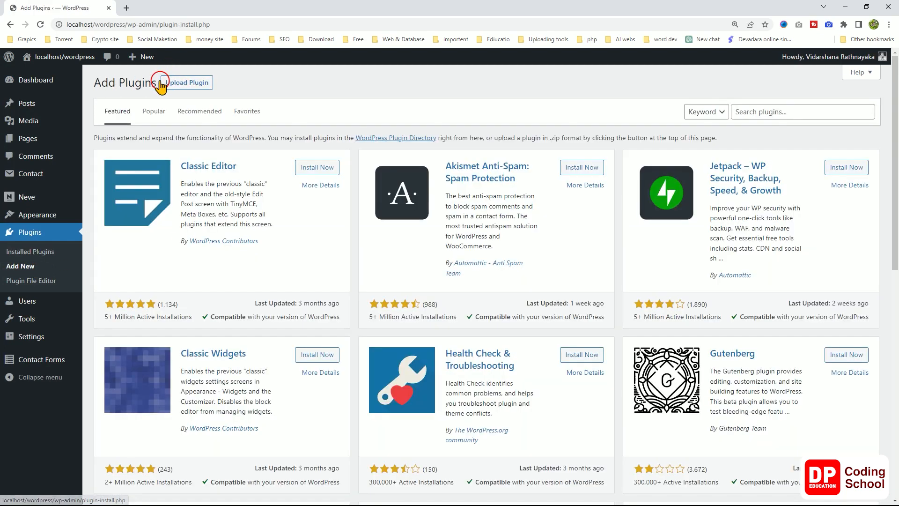
left_click(758, 113)
type("elementor")
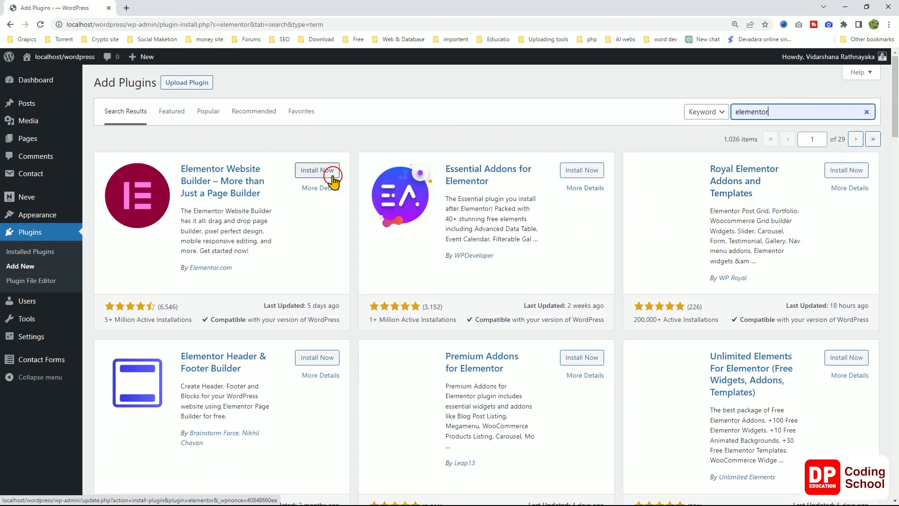
left_click(332, 172)
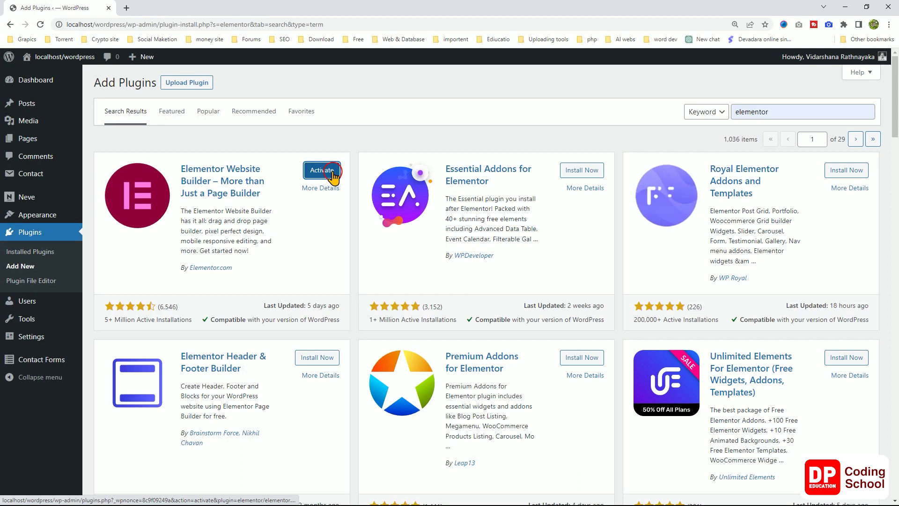
left_click(321, 170)
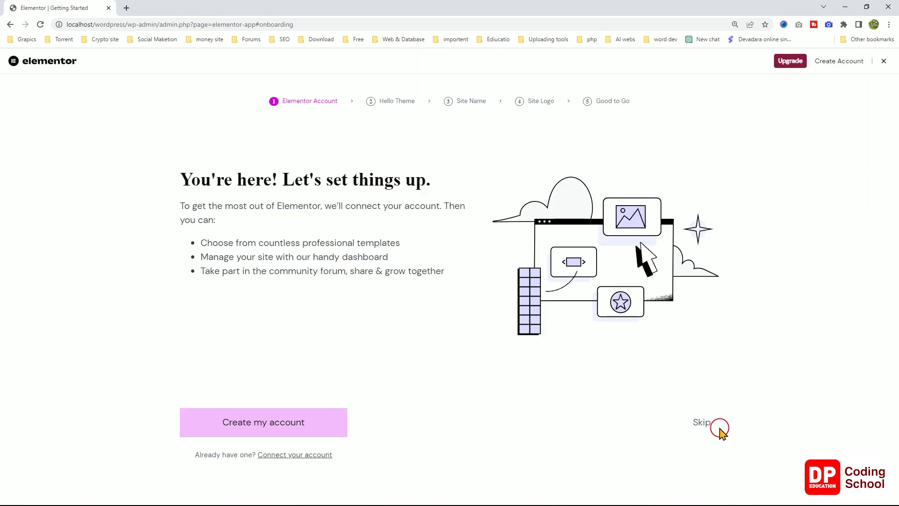
Skip every Elementor onboarding step and dismiss the AI image and containers announcements.
left_click(706, 423)
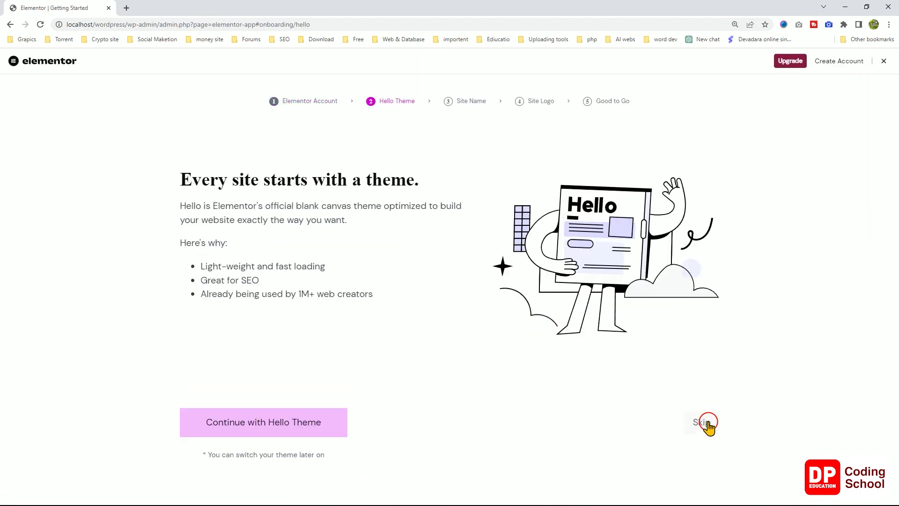
left_click(706, 422)
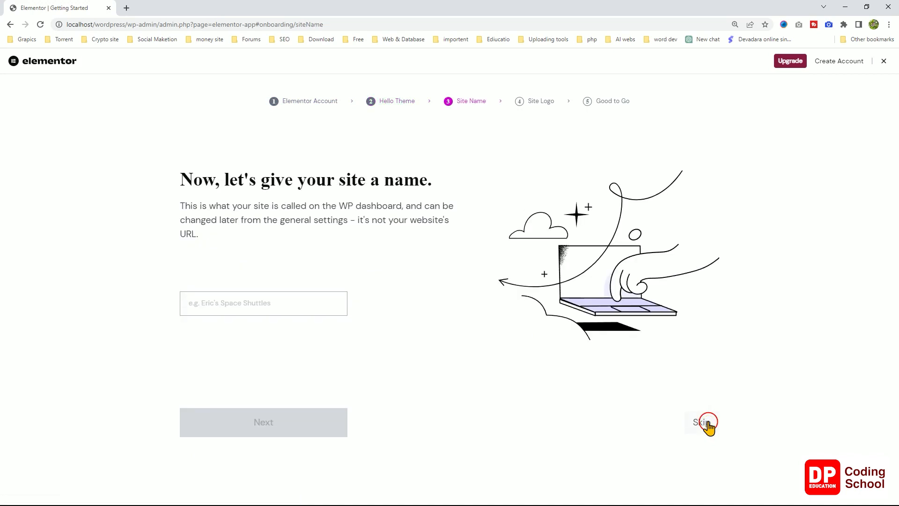
left_click(705, 422)
left_click(703, 447)
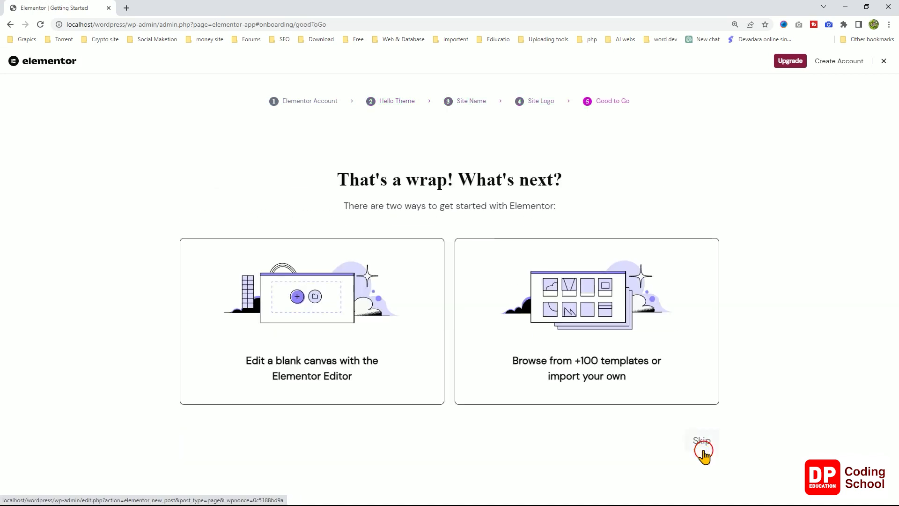
left_click(702, 448)
left_click(884, 62)
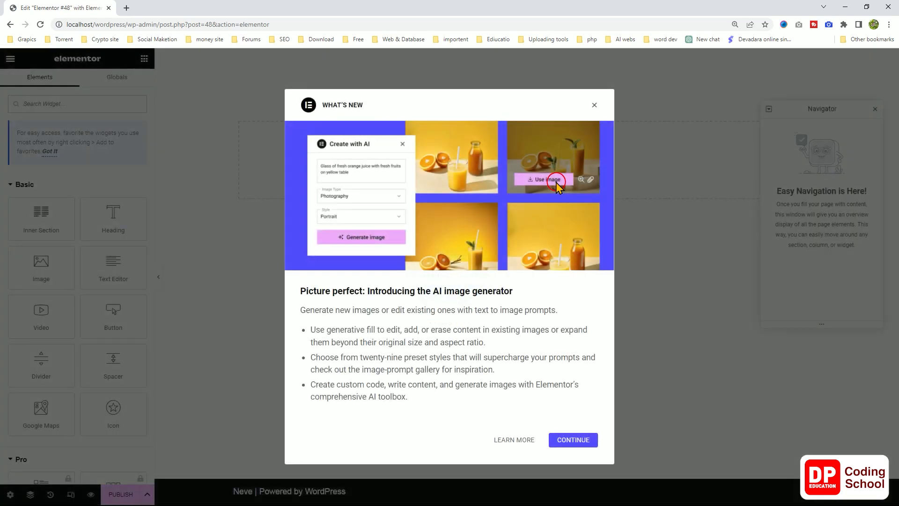
left_click(593, 104)
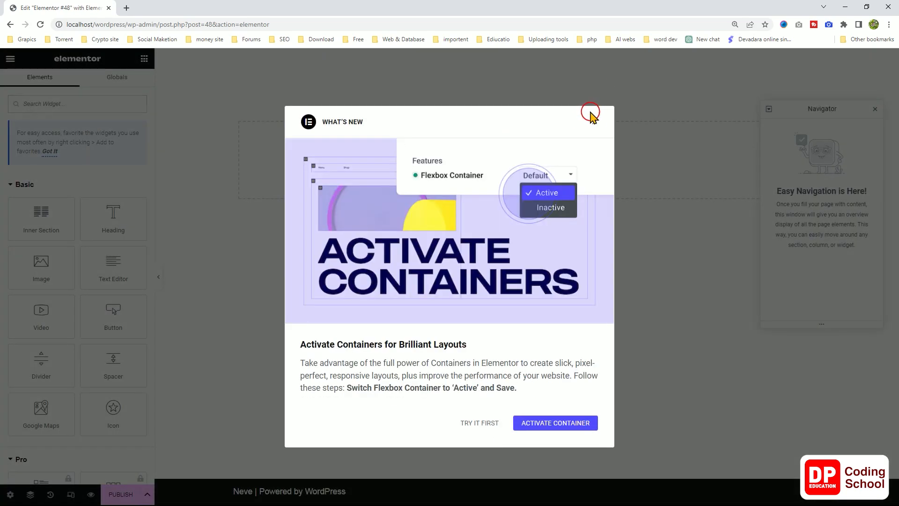
left_click(593, 116)
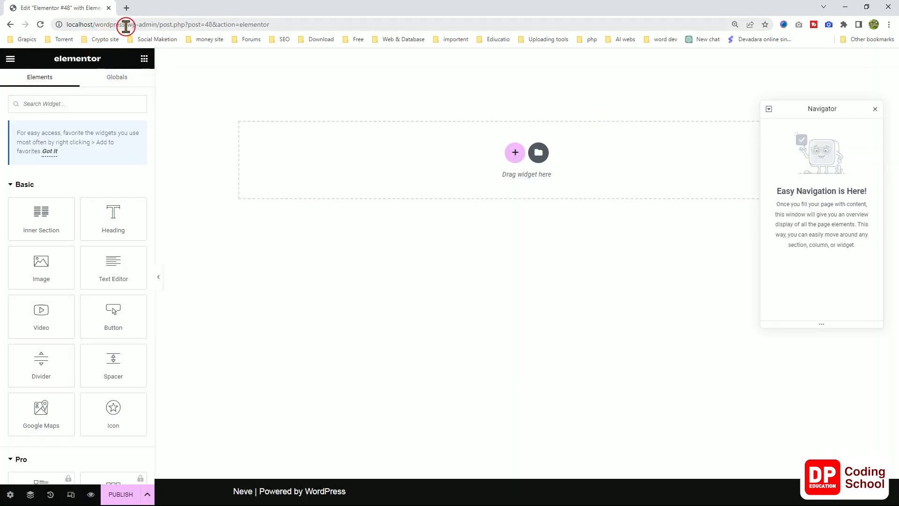
Trim the address back to wp-admin and open Pages > All Pages.
left_click_drag(159, 21, 335, 30)
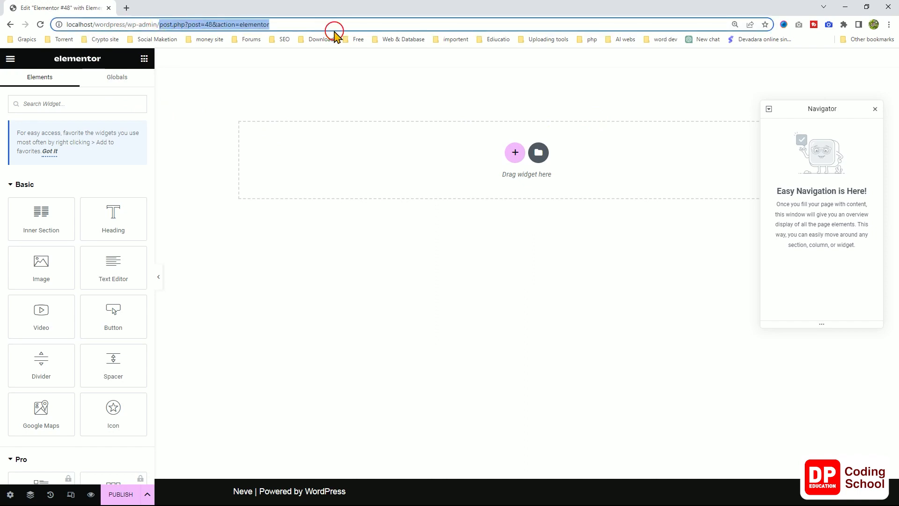
key("BackSpace")
key("Return")
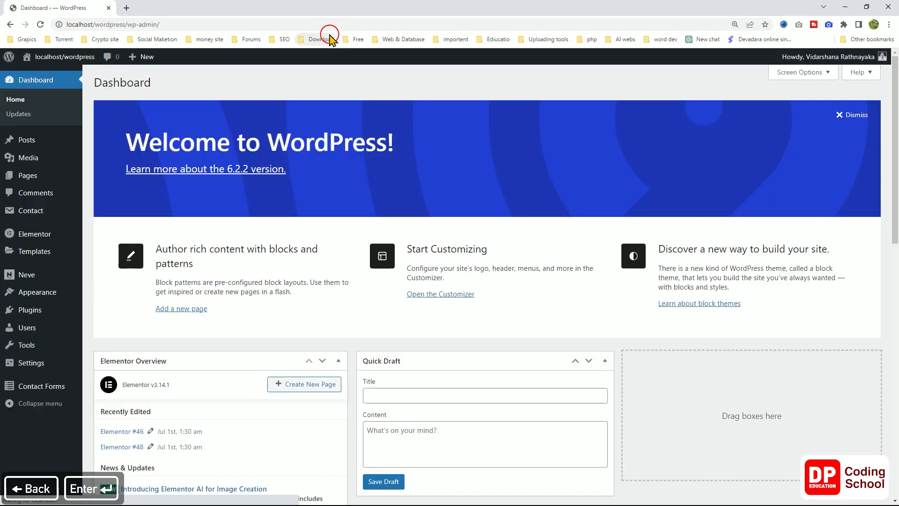
mouse_move(28, 180)
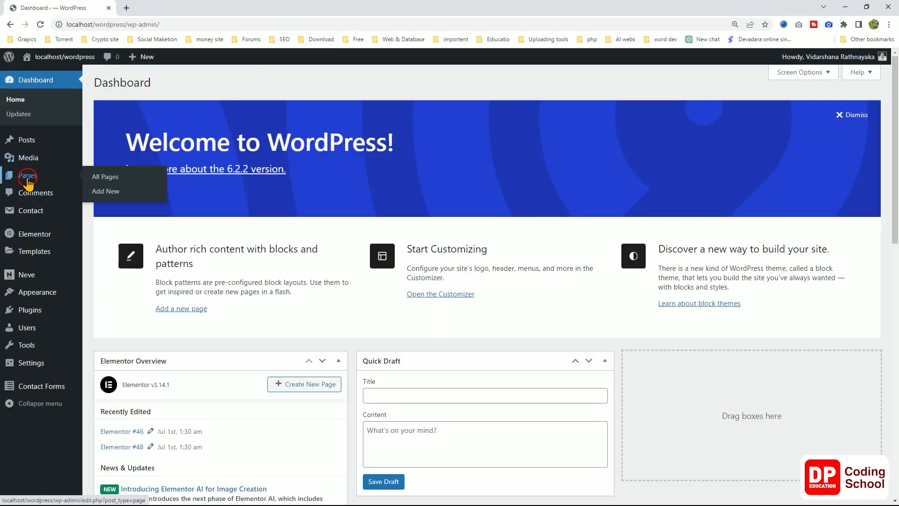
left_click(127, 178)
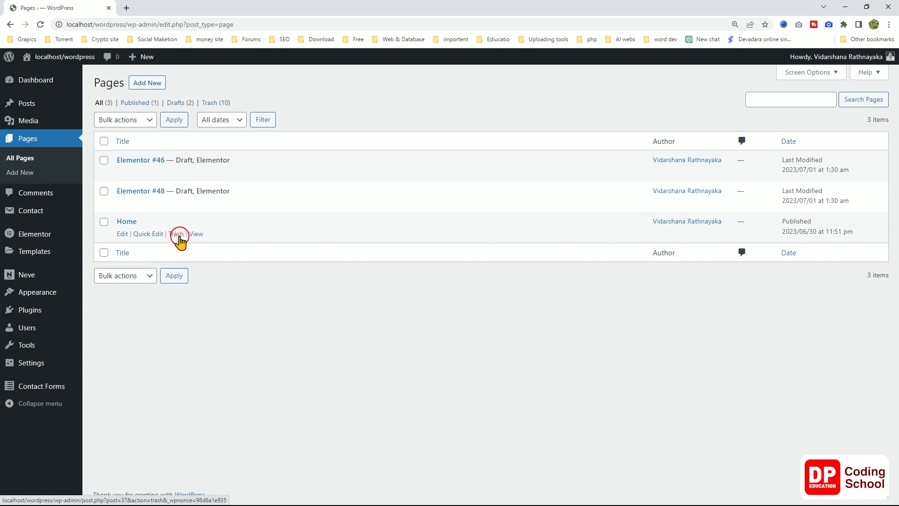
Copy the contact-form-7 shortcode from the Home page editor and open Home in Elementor.
left_click(122, 234)
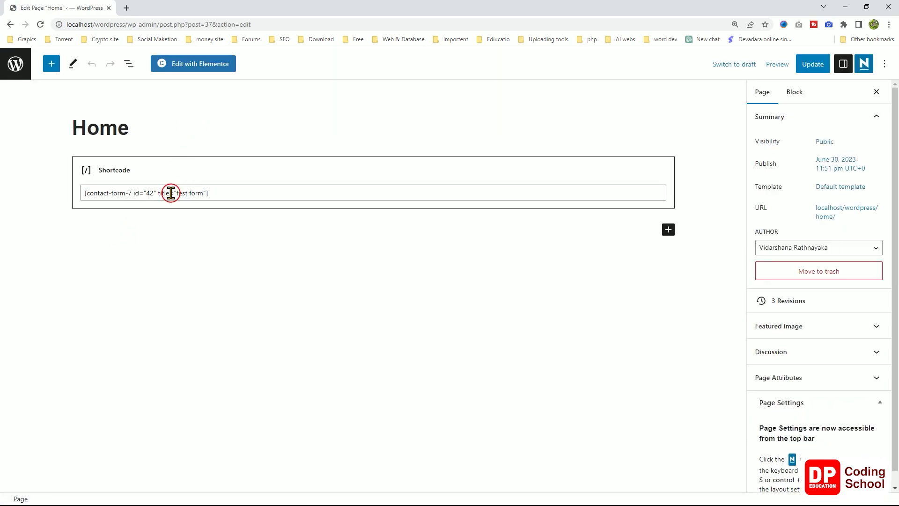
left_click(171, 192)
key("ctrl+a")
right_click(171, 193)
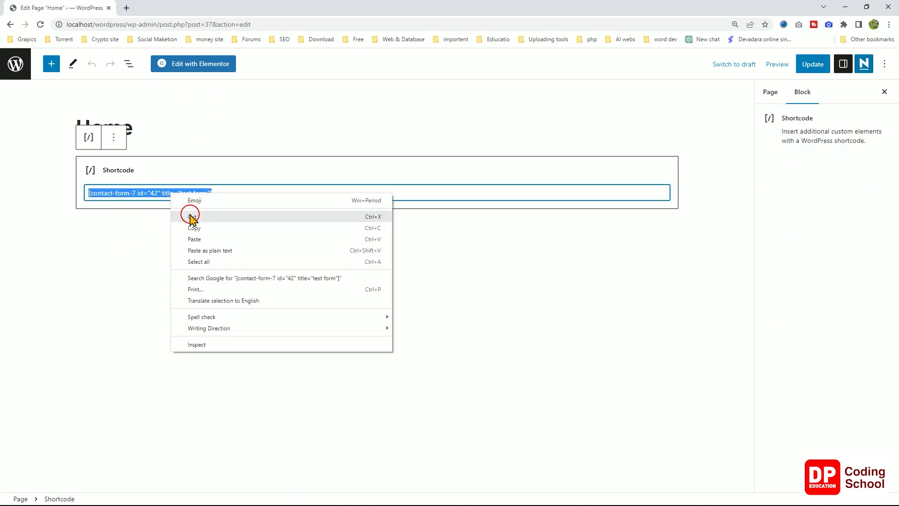
left_click(191, 228)
left_click(201, 66)
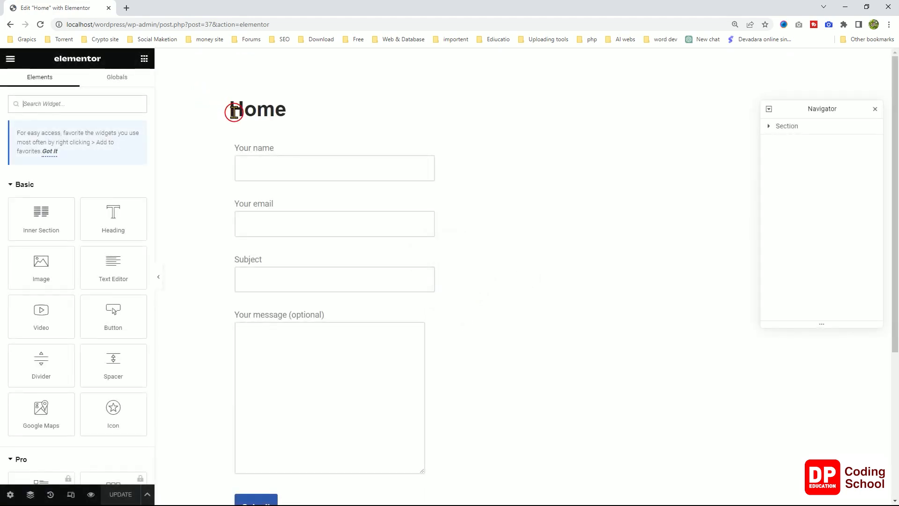
Replace the old form section with a Shortcode widget holding [contact-form-7 id="42" title="test form"] and save.
mouse_move(279, 169)
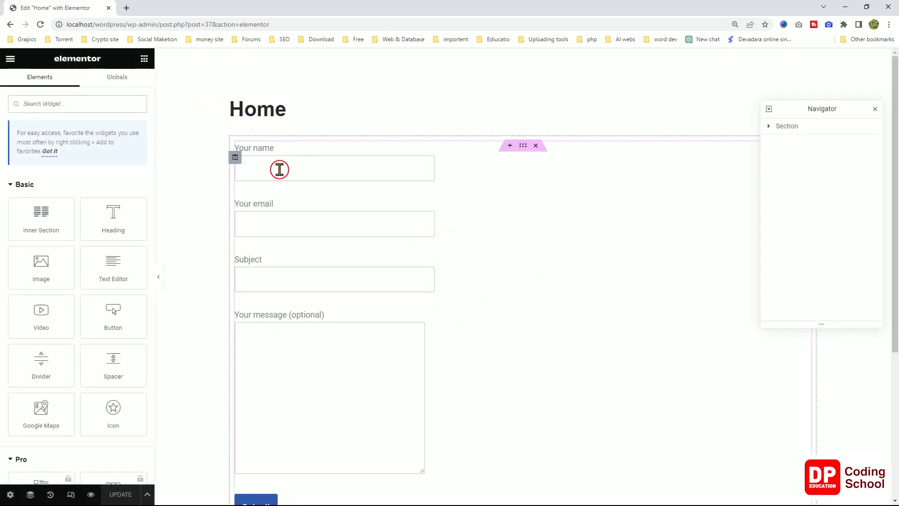
left_click(536, 146)
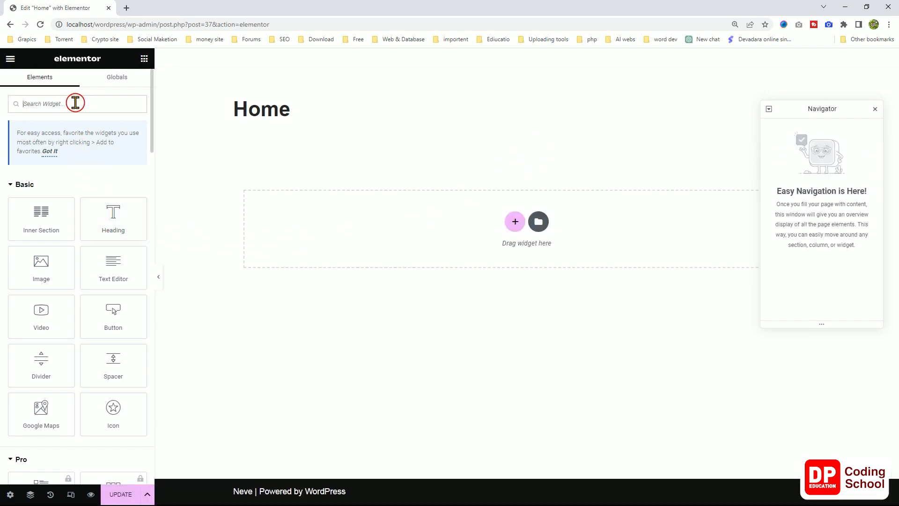
type("s")
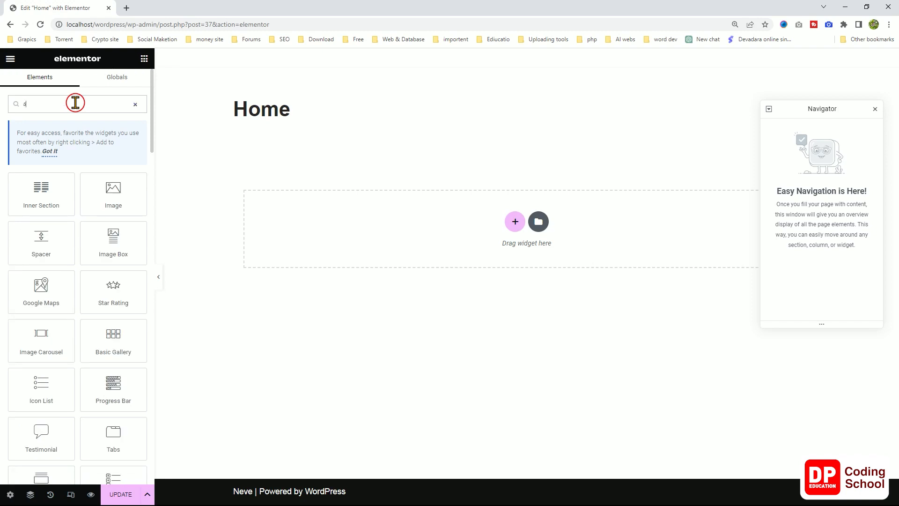
type("h")
left_click_drag(50, 193, 337, 241)
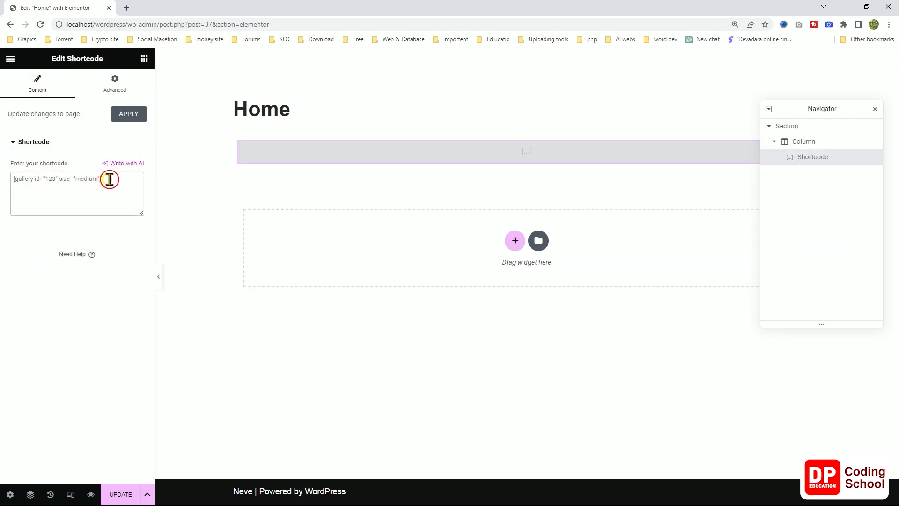
key("ctrl+v")
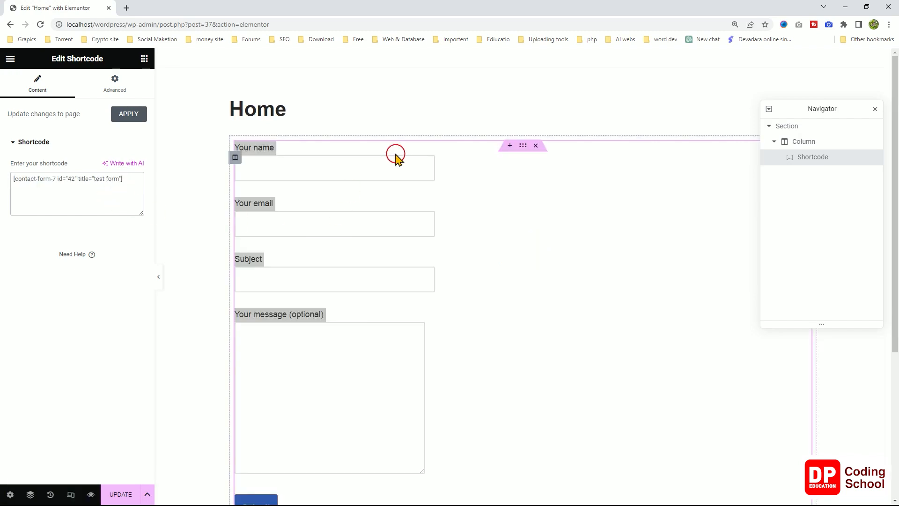
scroll(404, 192, "down", 2)
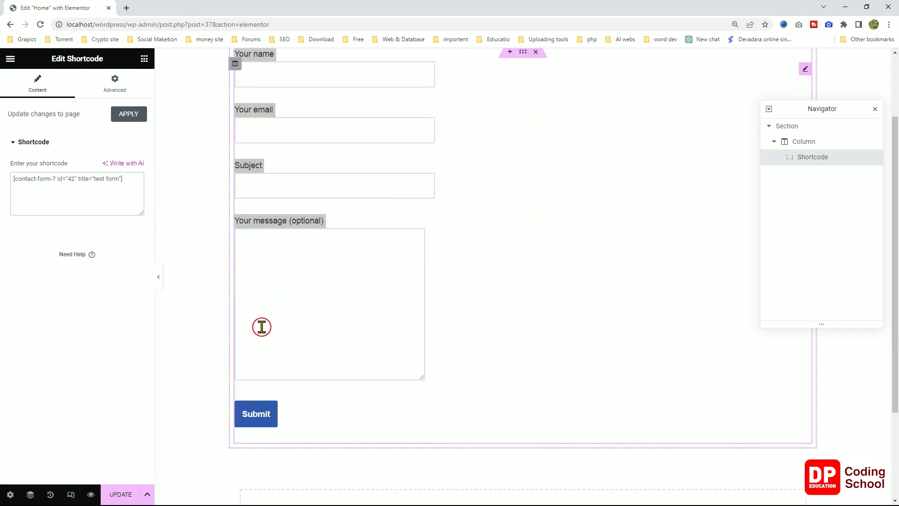
scroll(412, 374, "up", 2)
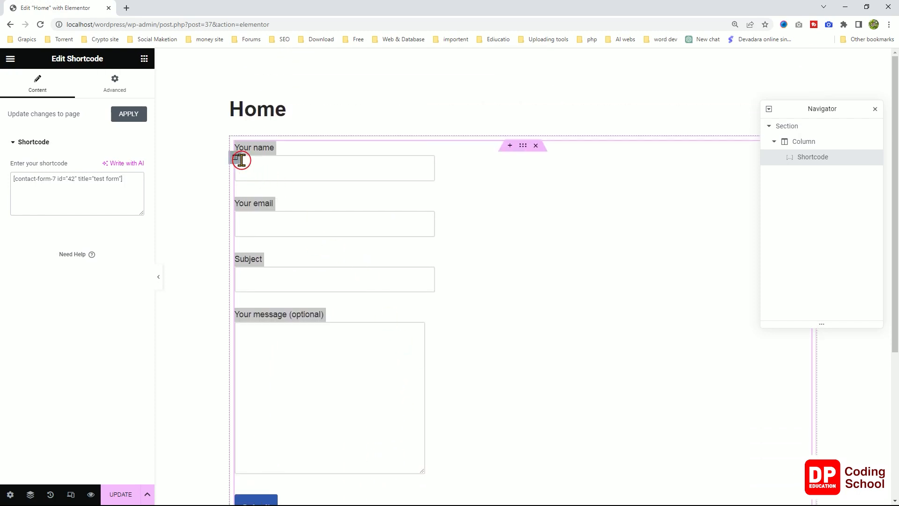
left_click(121, 493)
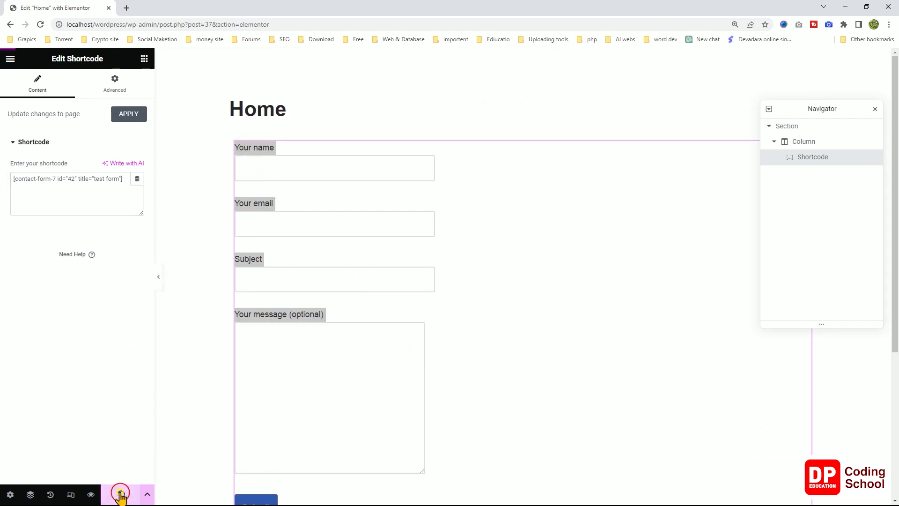
Preview the updated Home page, then return to the editor and move the Navigator aside.
left_click(90, 494)
scroll(336, 333, "down", 2)
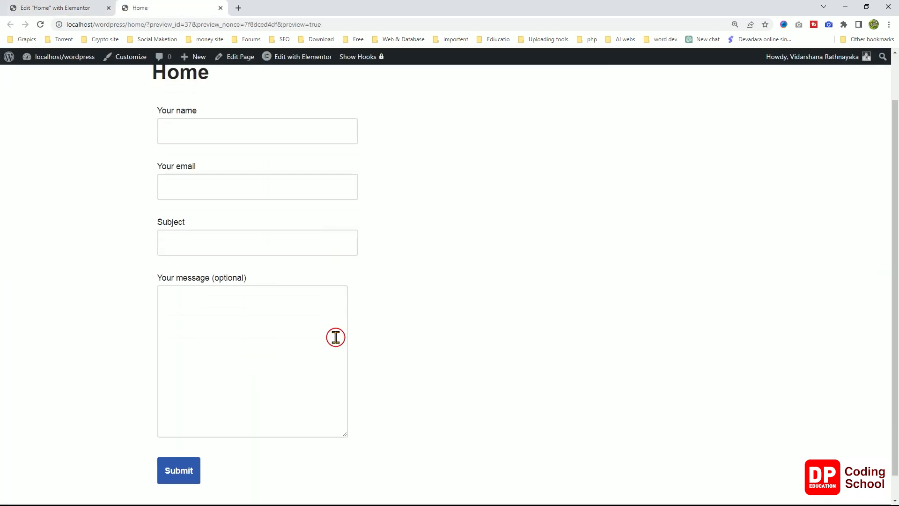
scroll(335, 332, "up", 2)
left_click(83, 5)
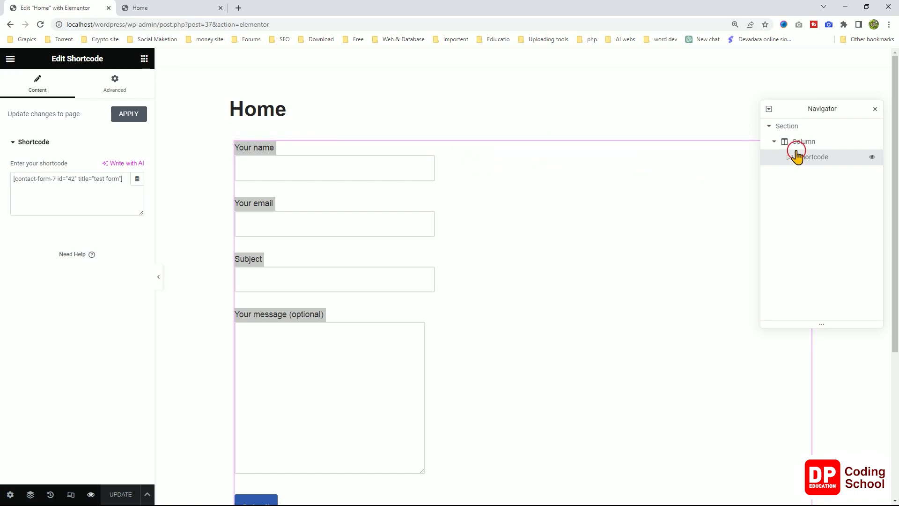
left_click_drag(843, 110, 841, 174)
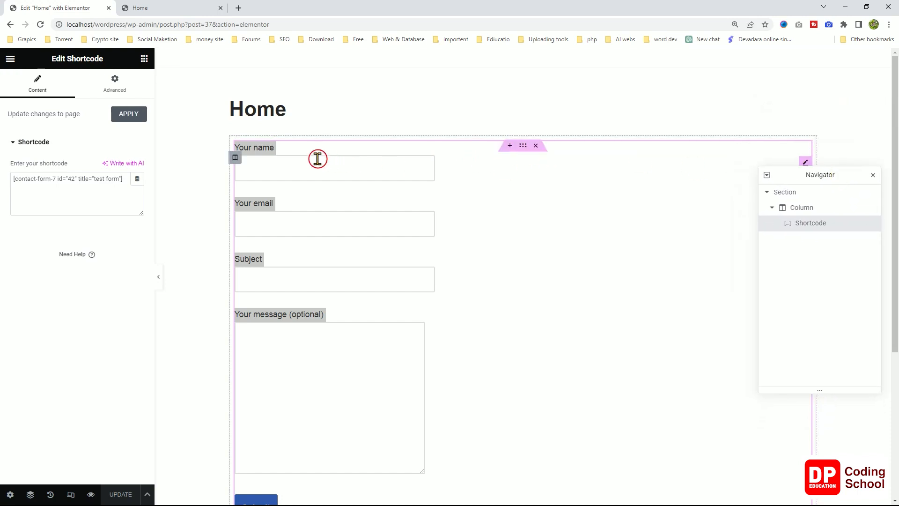
Turn on Box Shadow in the contact form section's Border style settings and save the page.
left_click(522, 148)
left_click(75, 84)
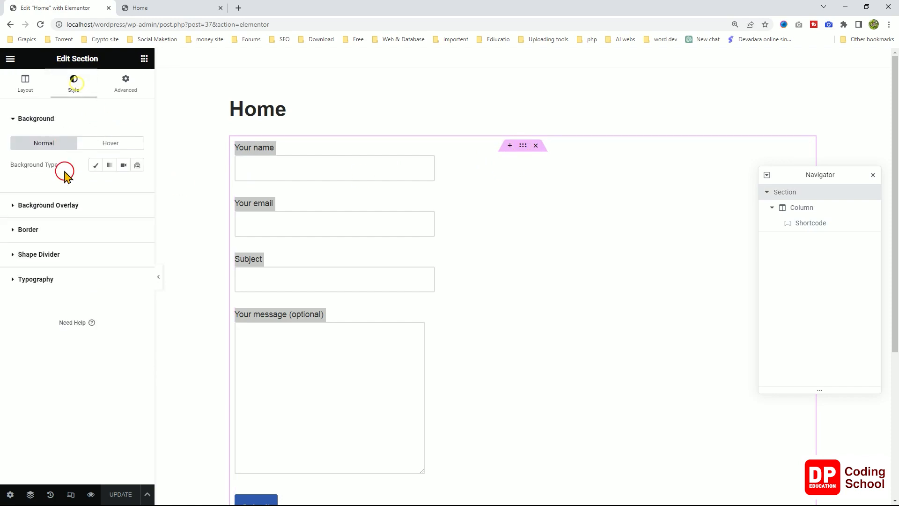
left_click(127, 87)
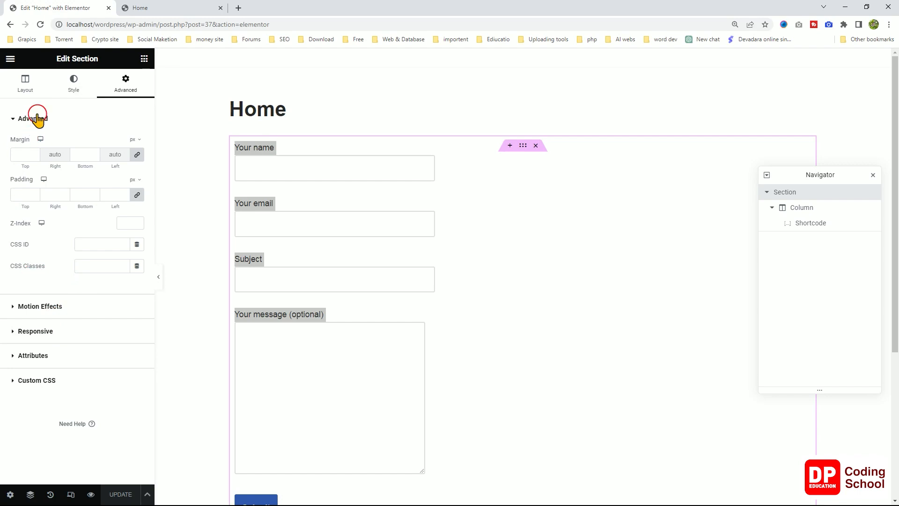
left_click(73, 85)
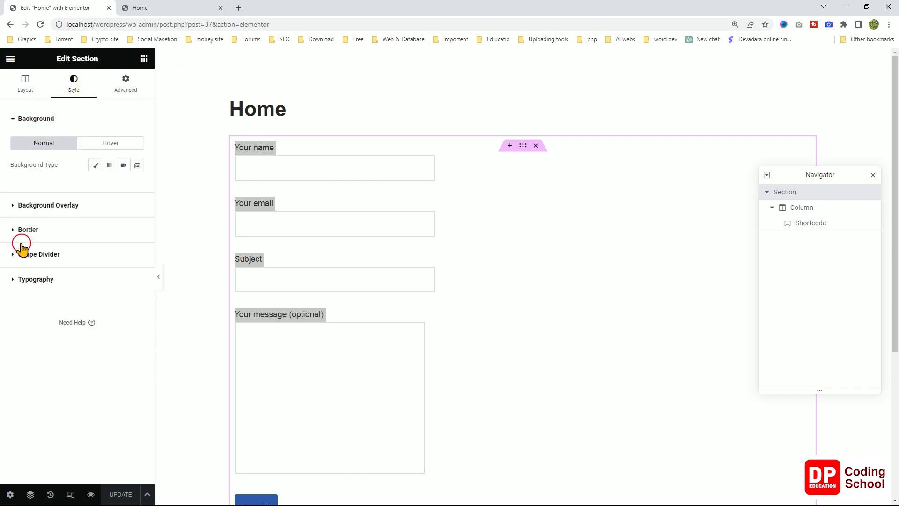
left_click(16, 230)
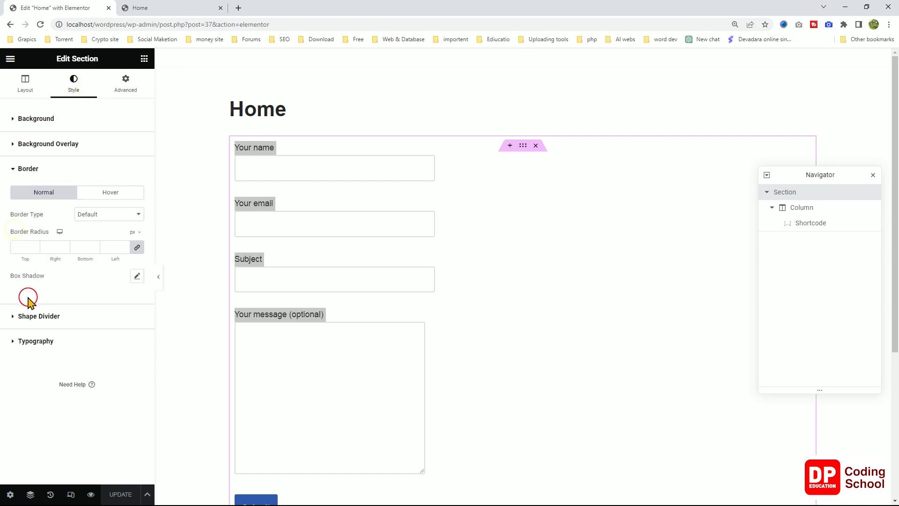
left_click(137, 277)
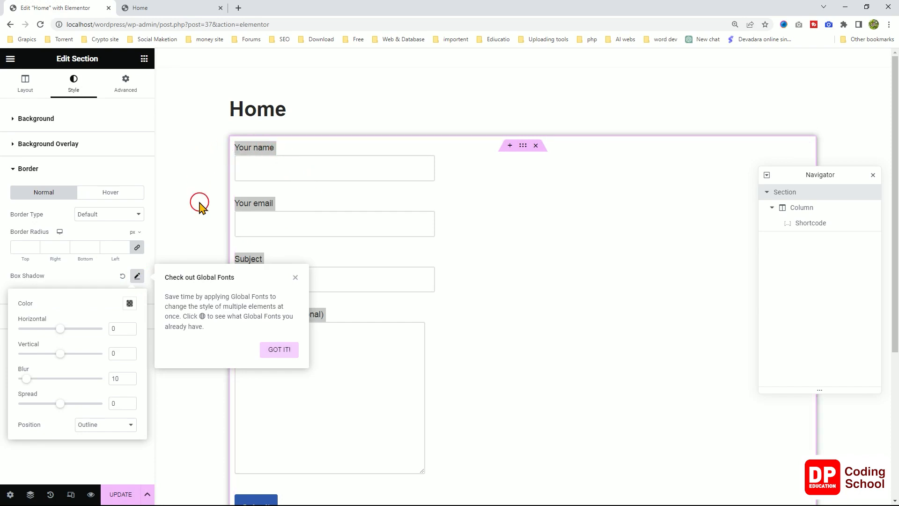
scroll(199, 205, "down", 4)
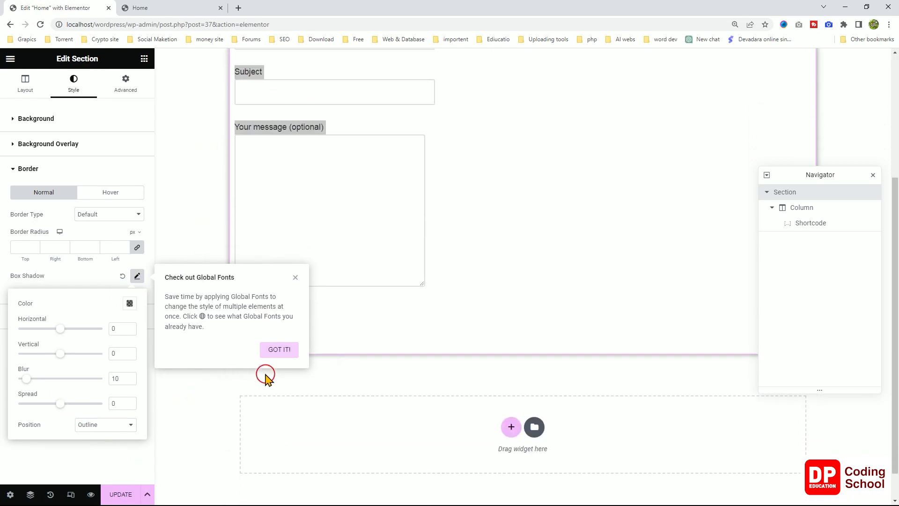
left_click(280, 358)
left_click(124, 492)
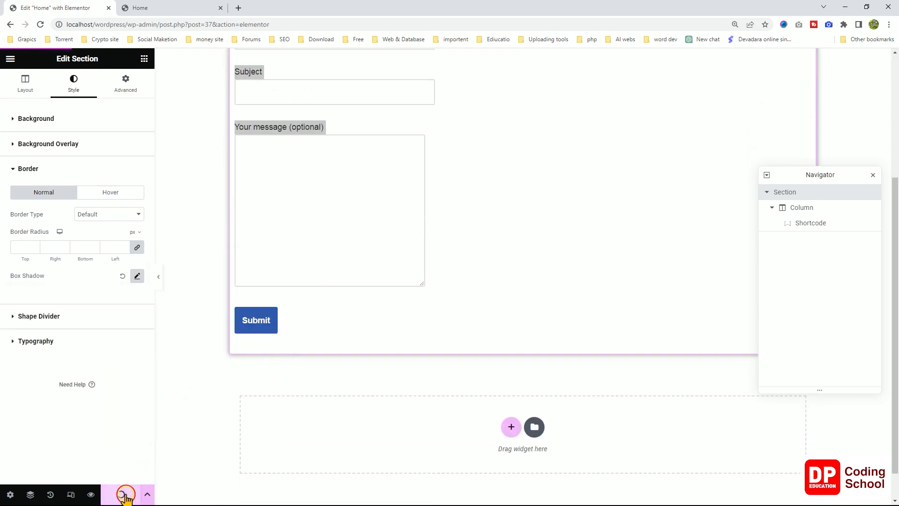
Check the shadowed section in the Home page preview, then go back to the editor.
left_click(174, 6)
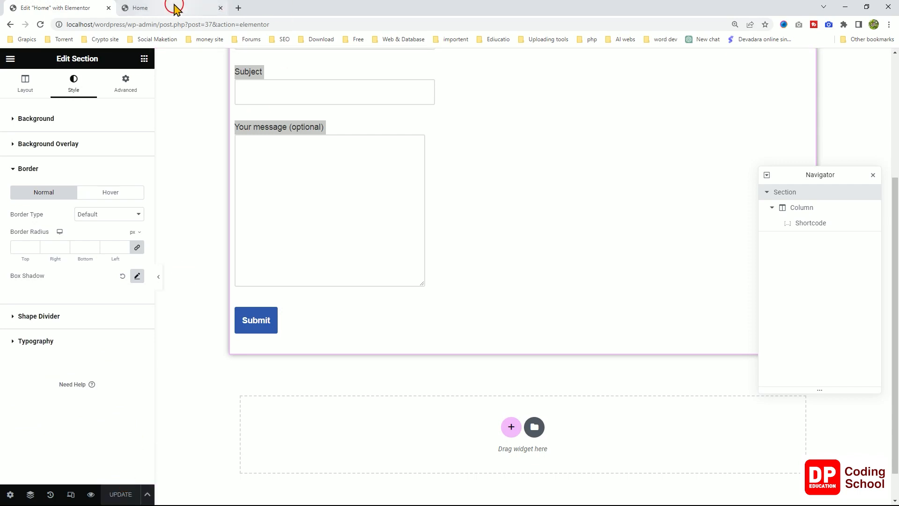
scroll(414, 265, "down", 2)
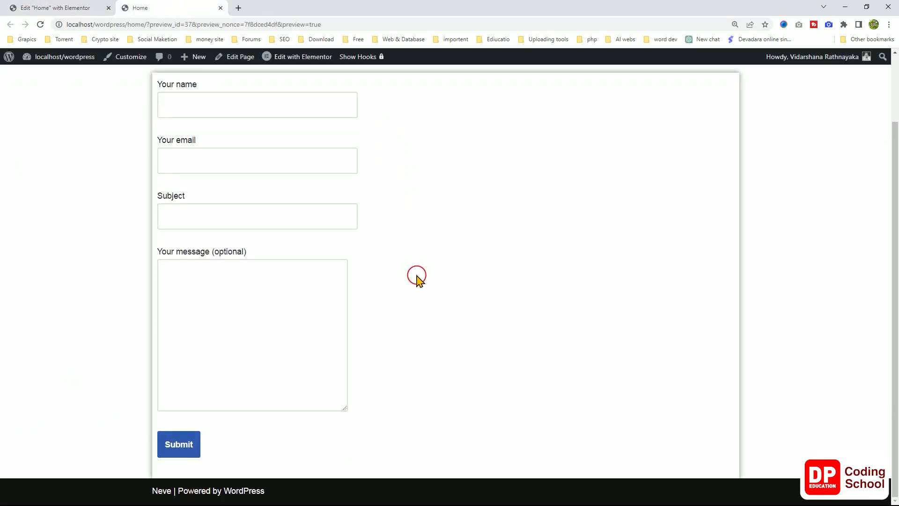
scroll(418, 276, "up", 1)
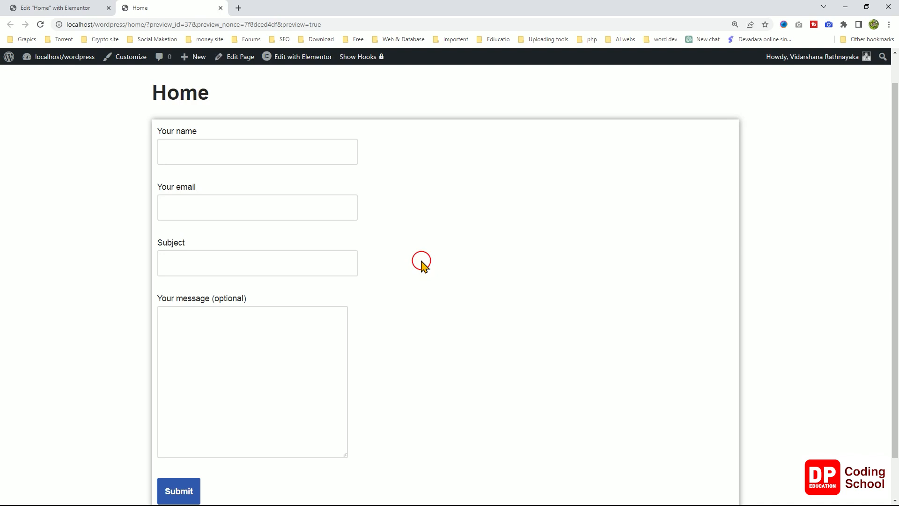
scroll(422, 264, "down", 1)
scroll(421, 260, "up", 2)
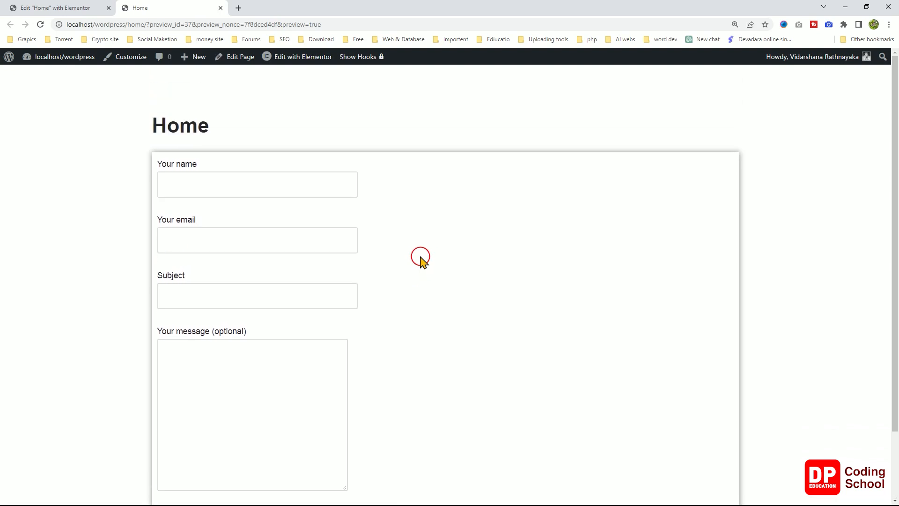
left_click(76, 8)
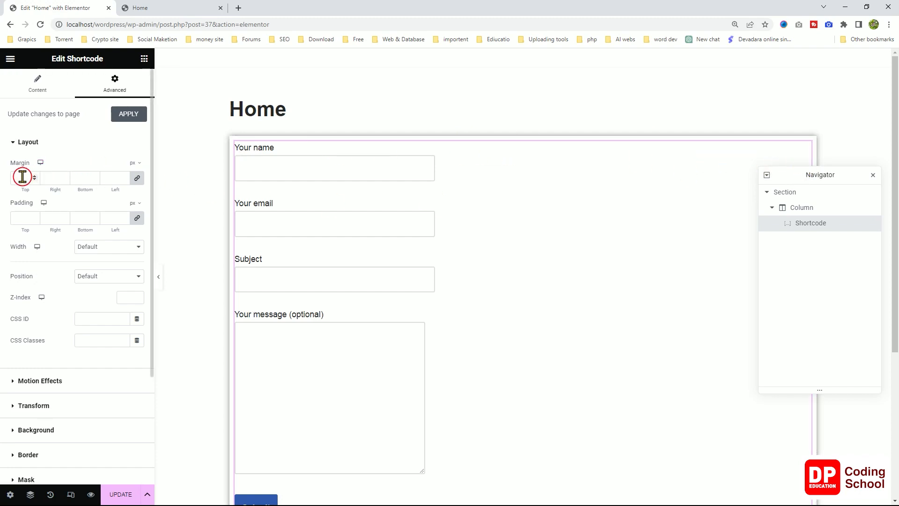
Set the Shortcode widget's linked margin to 50px and save the page.
type("10")
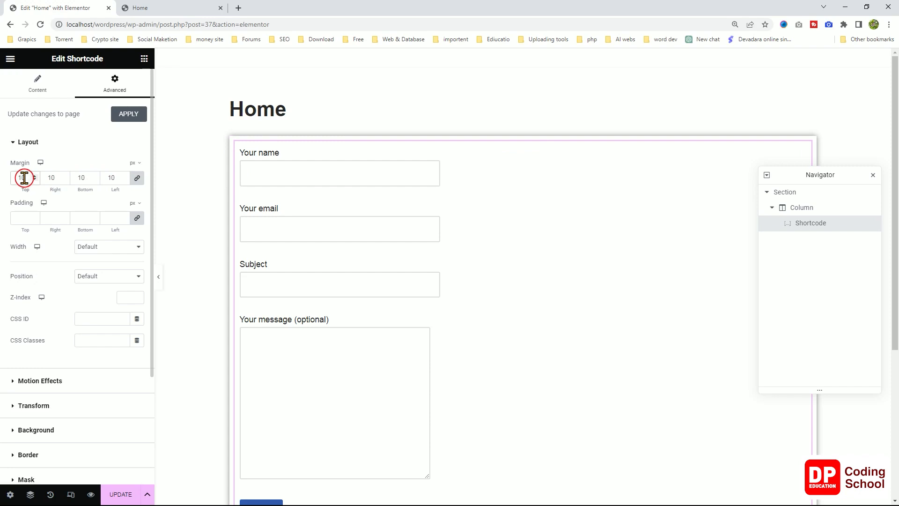
type("50")
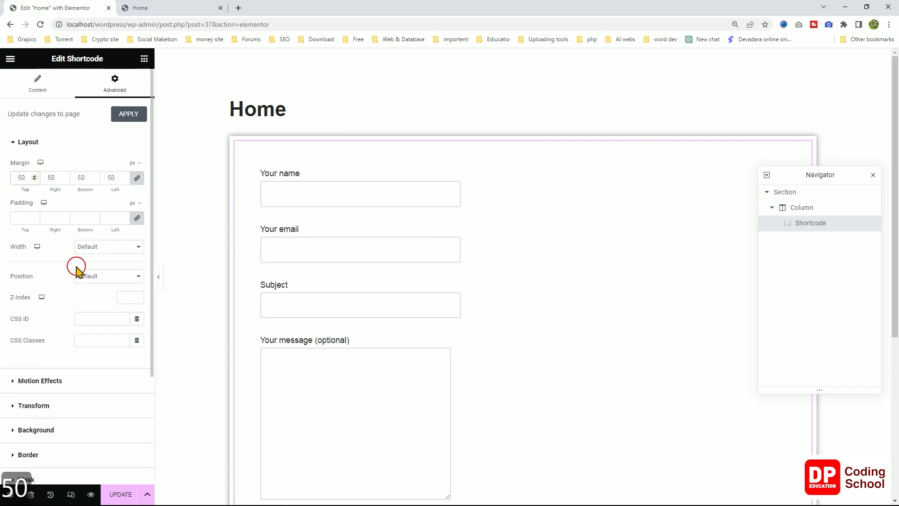
left_click(125, 495)
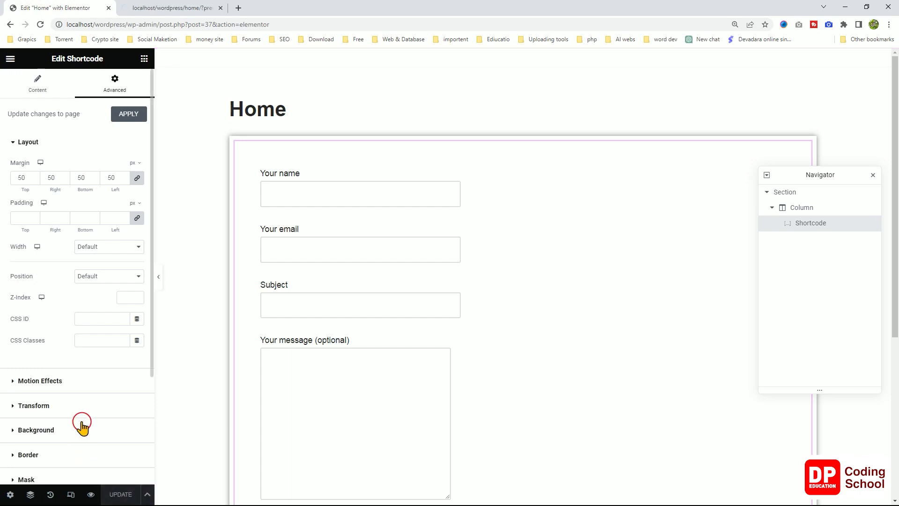
Reload the Home page preview and look over the form with its new 50px margins.
left_click(162, 17)
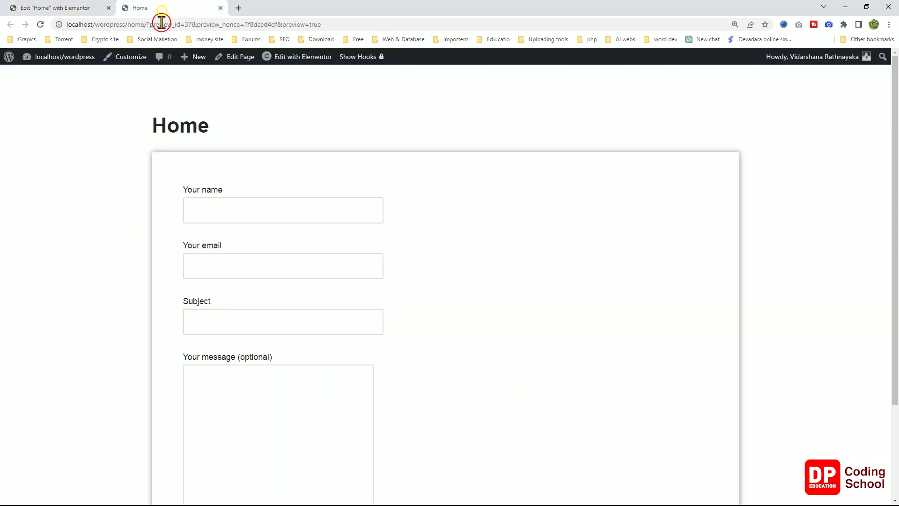
right_click(308, 109)
left_click(341, 137)
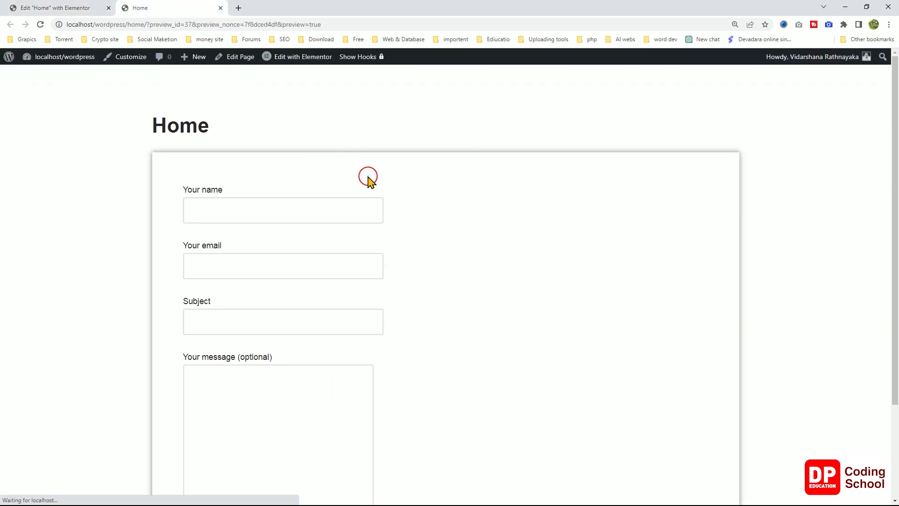
scroll(374, 193, "down", 3)
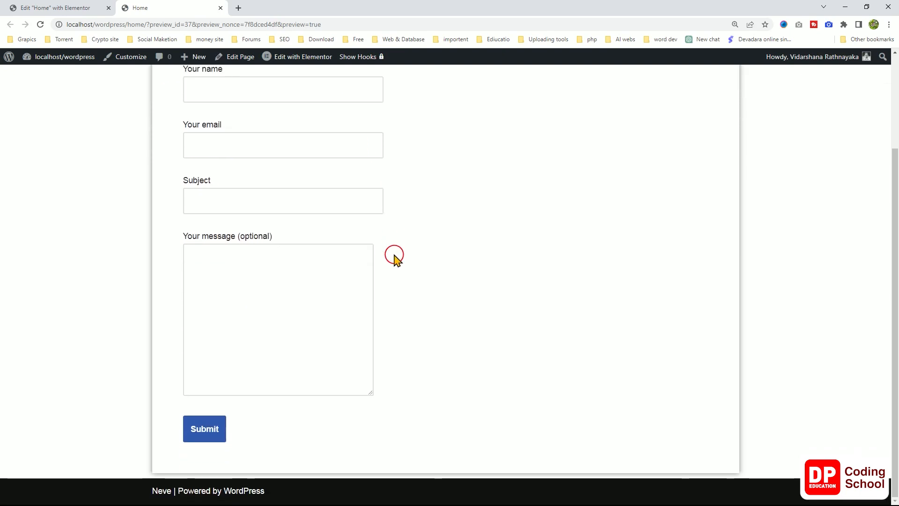
scroll(398, 249, "up", 3)
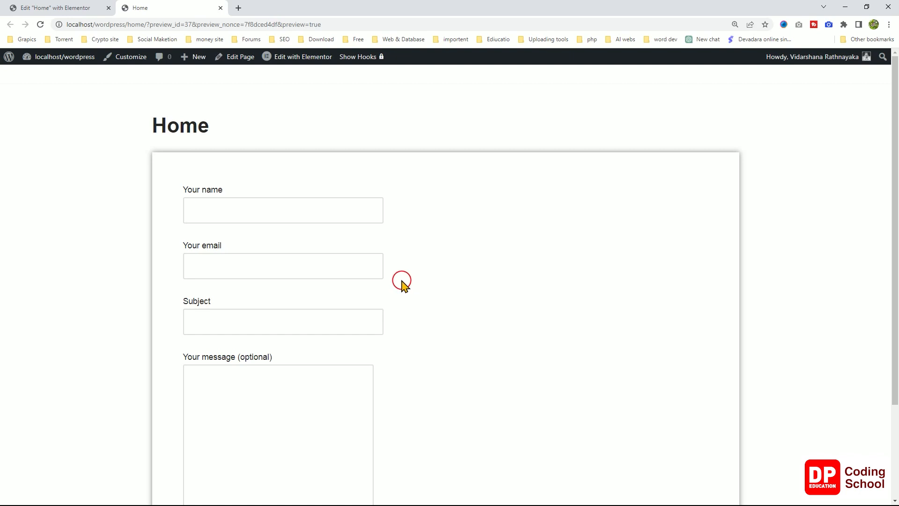
scroll(401, 282, "down", 3)
scroll(391, 295, "up", 3)
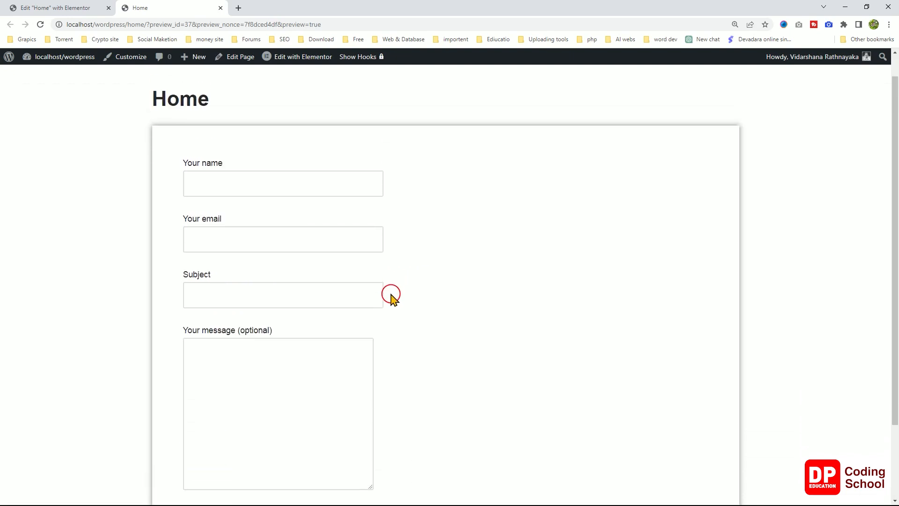
scroll(391, 299, "down", 3)
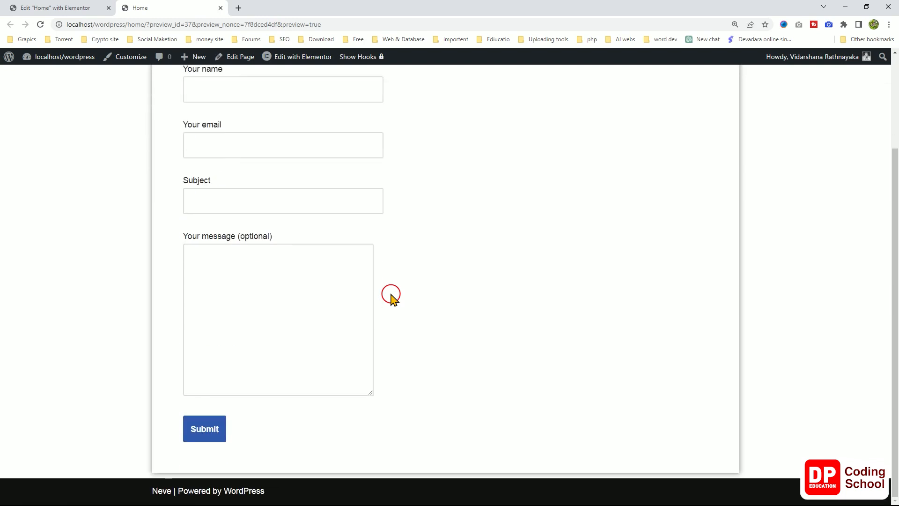
scroll(390, 295, "up", 3)
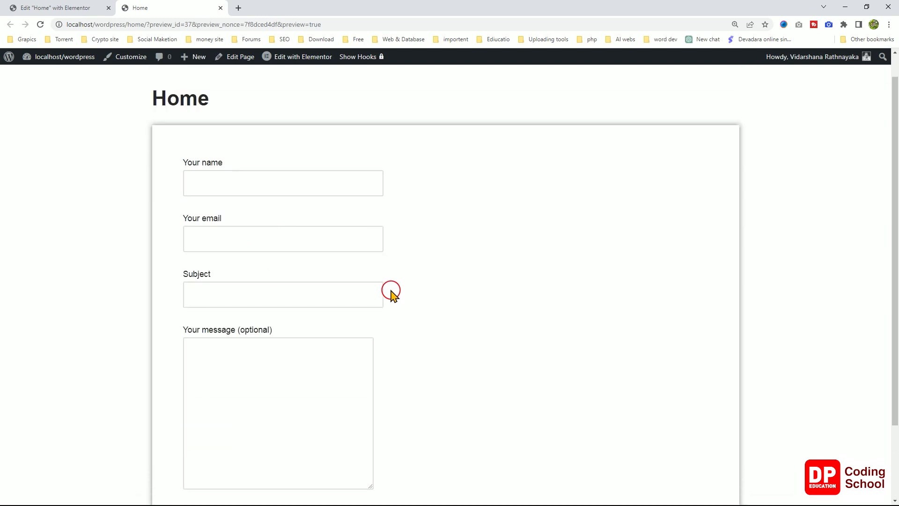
scroll(391, 295, "down", 3)
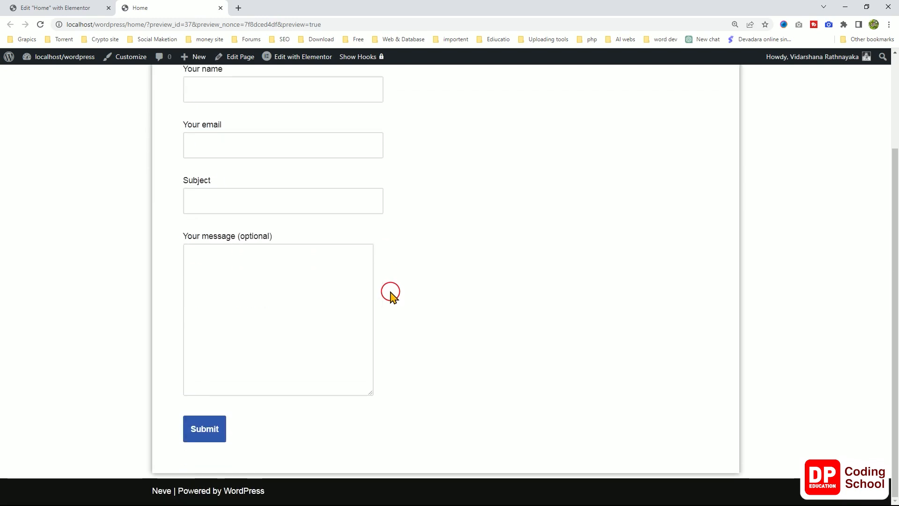
scroll(391, 295, "up", 3)
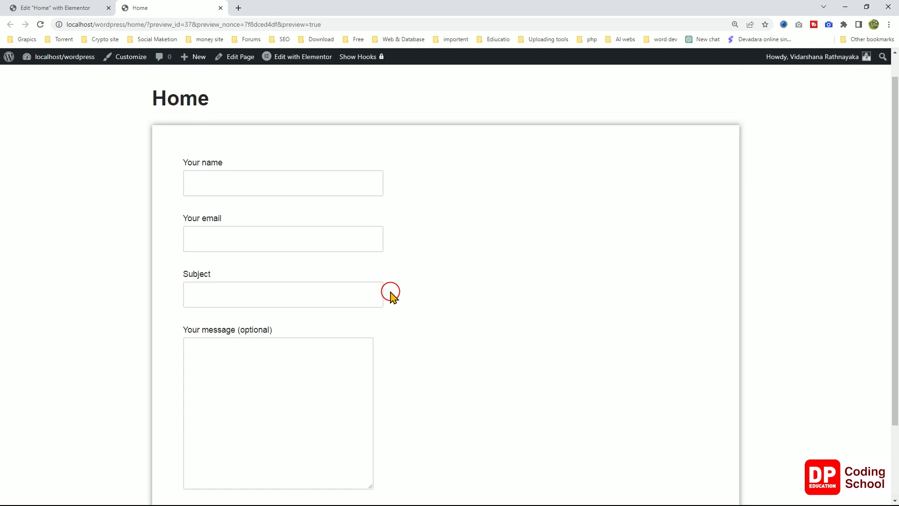